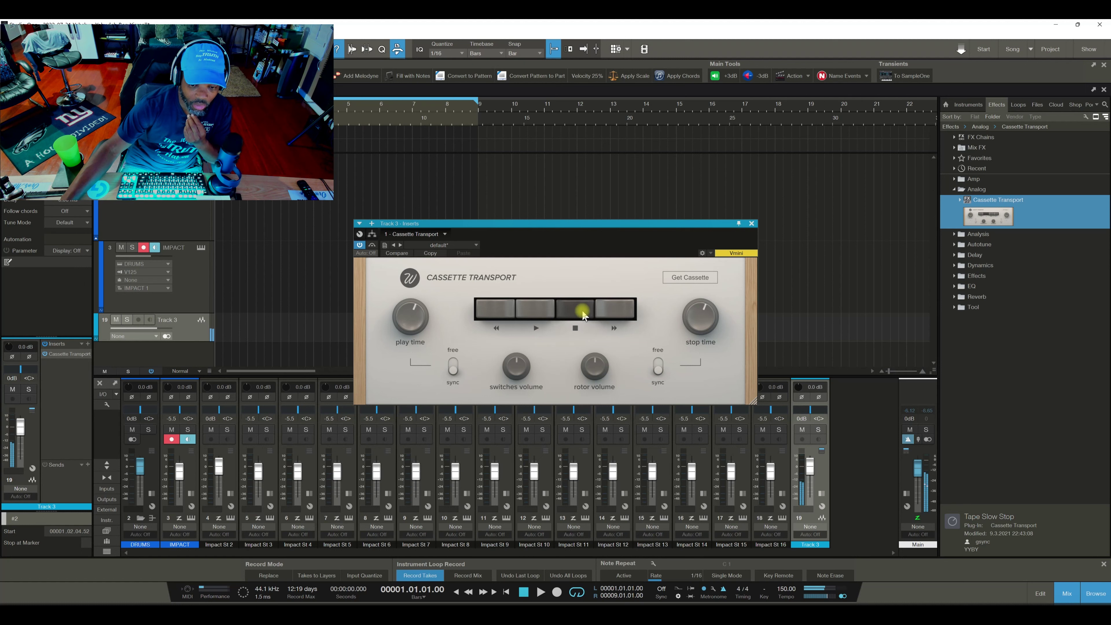
# Open the Cassette product page from the Cassette Transport plug-in and read its introduction and pricing.
pyautogui.moveTo(539, 227); pyautogui.dragTo(531, 186)
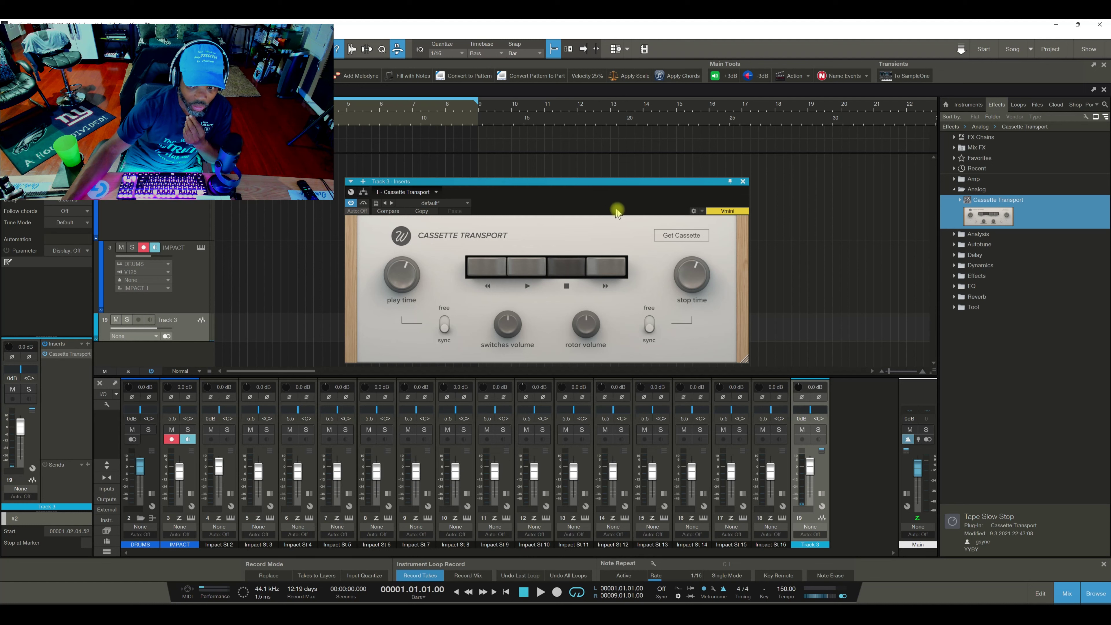
pyautogui.click(675, 239)
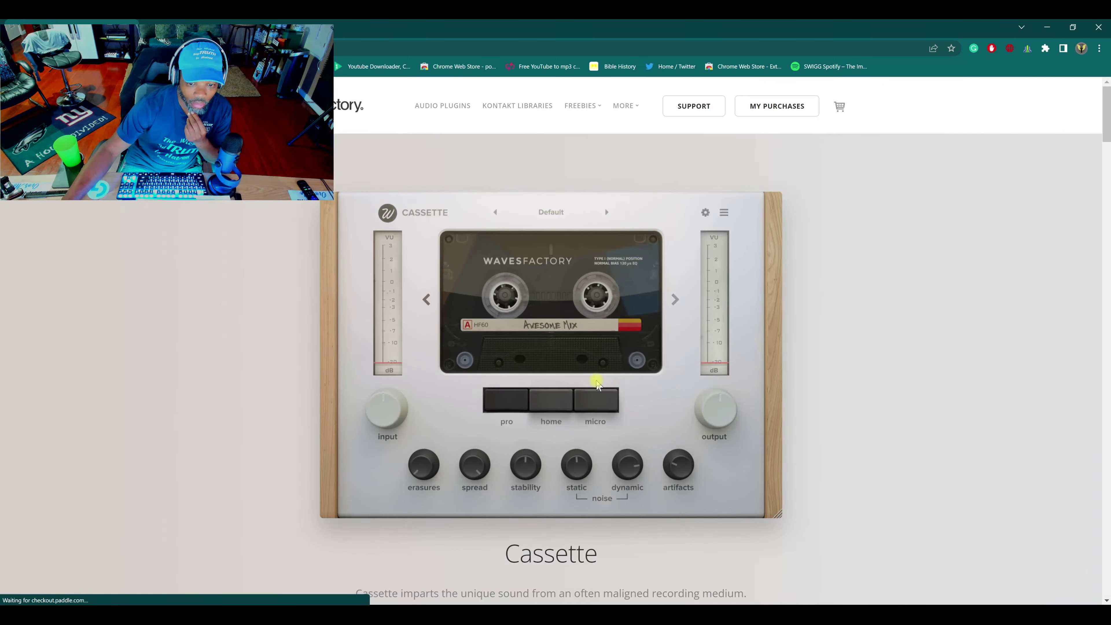
pyautogui.scroll(-3, 623, 431)
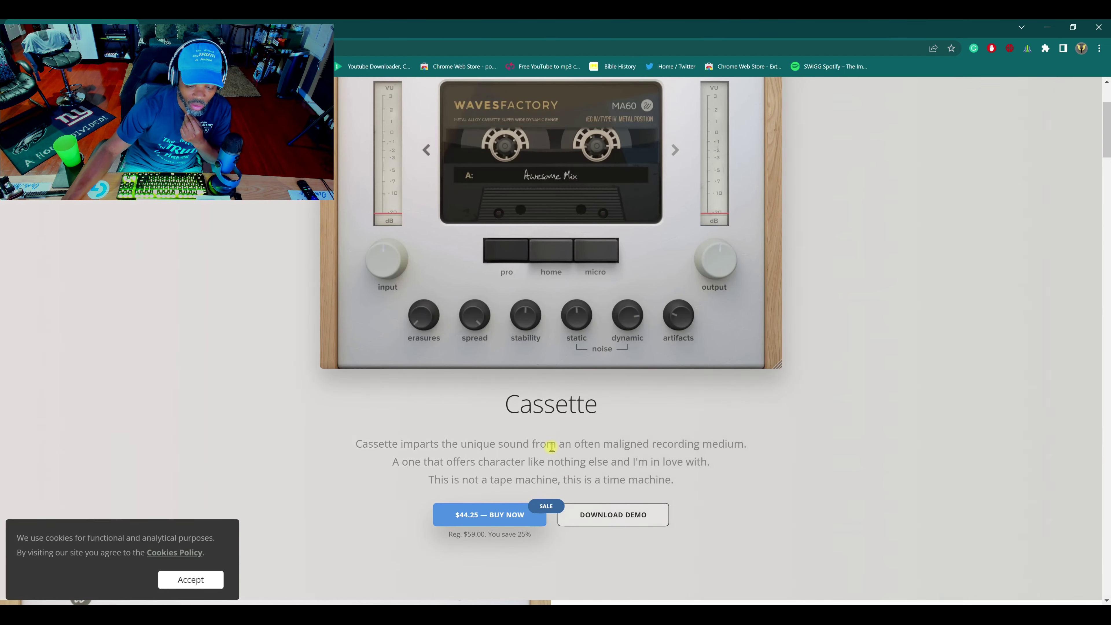
pyautogui.scroll(-2, 552, 446)
pyautogui.scroll(-5, 552, 446)
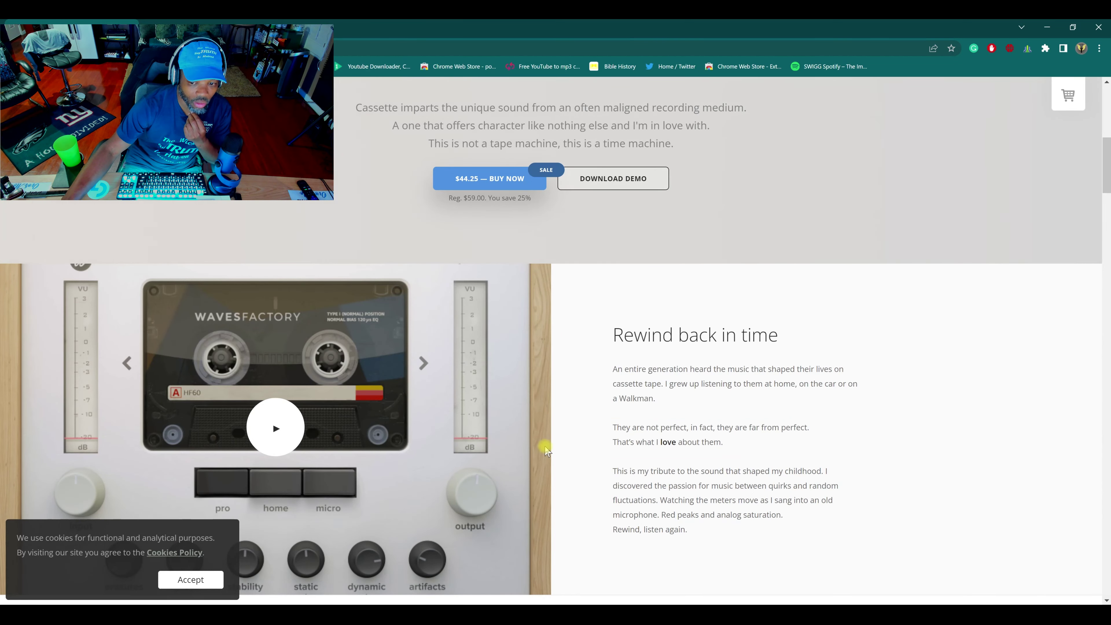
pyautogui.scroll(-4, 545, 446)
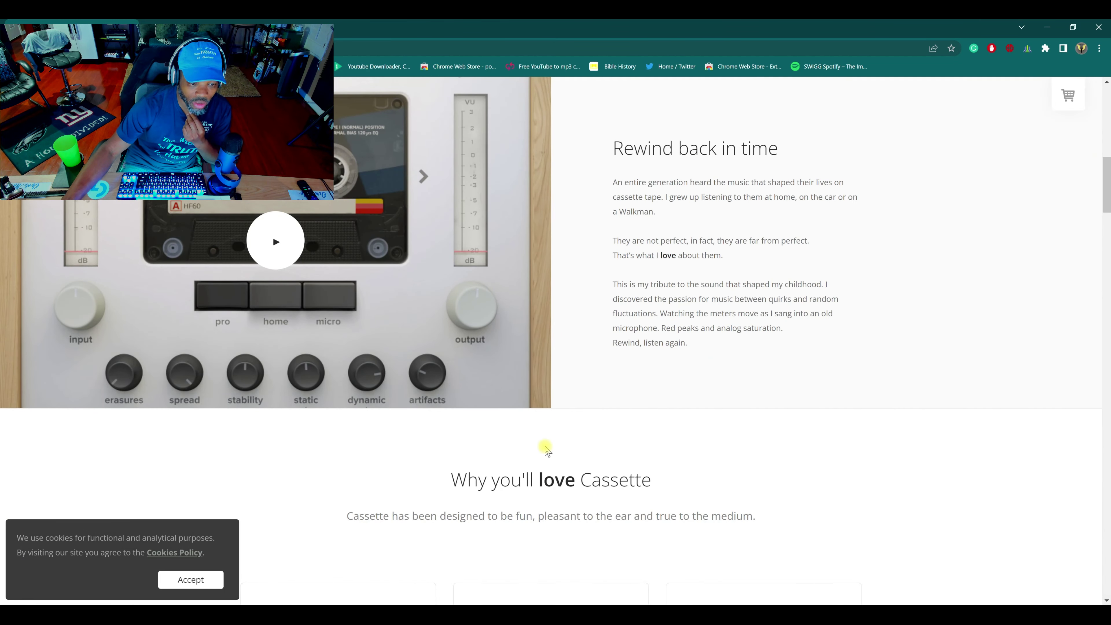
pyautogui.scroll(14, 545, 446)
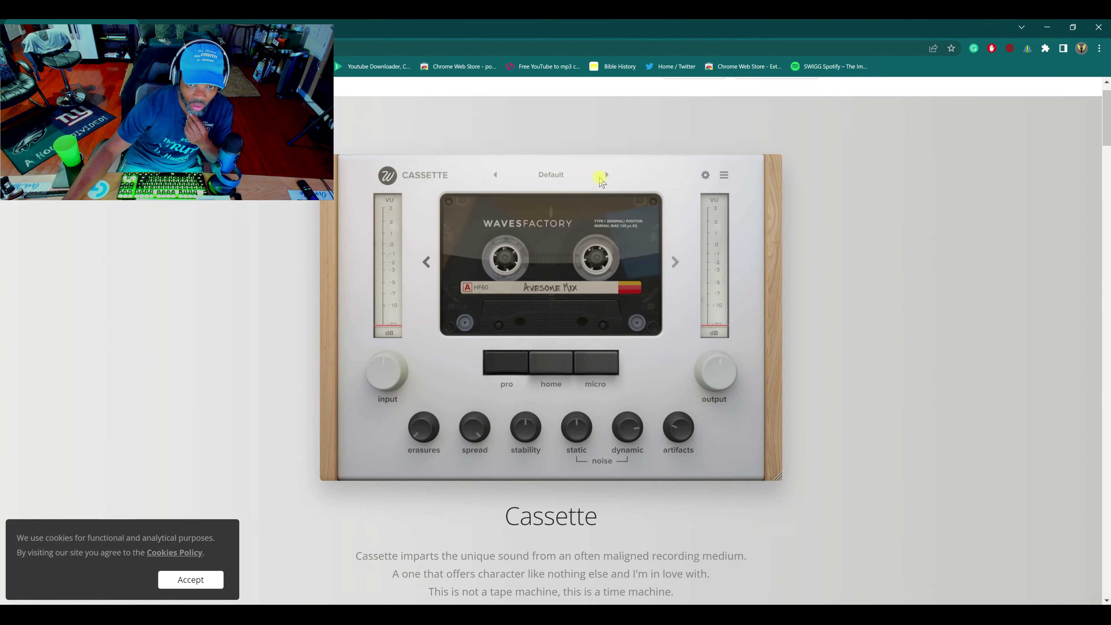
pyautogui.scroll(1, 604, 186)
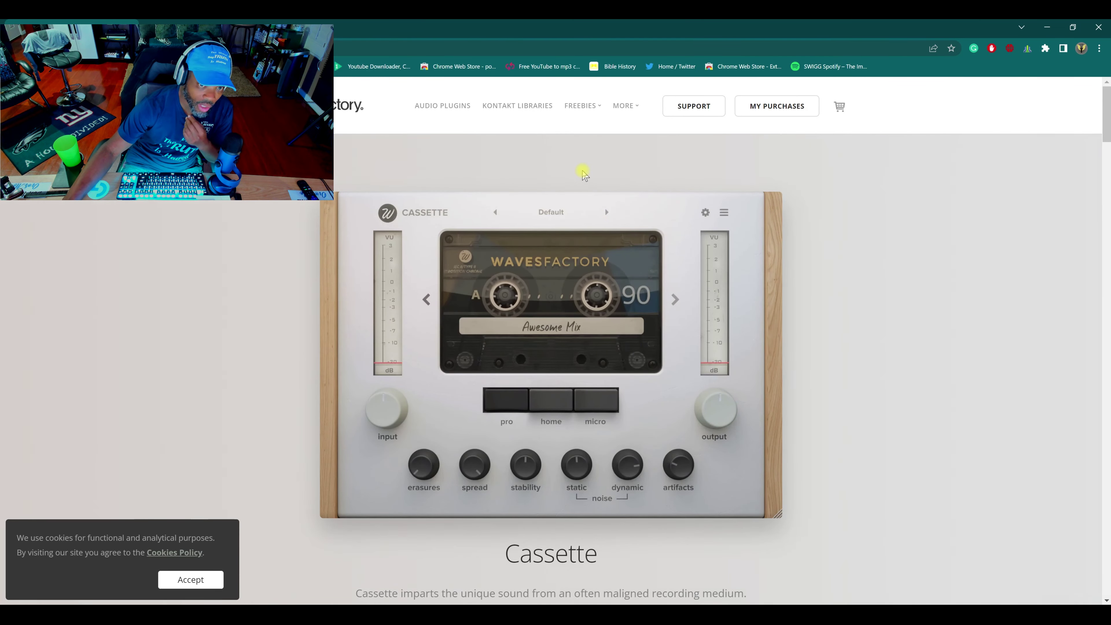
# Examine the Cassette page's feature overview, testimonials and tape types.
pyautogui.scroll(-10, 582, 176)
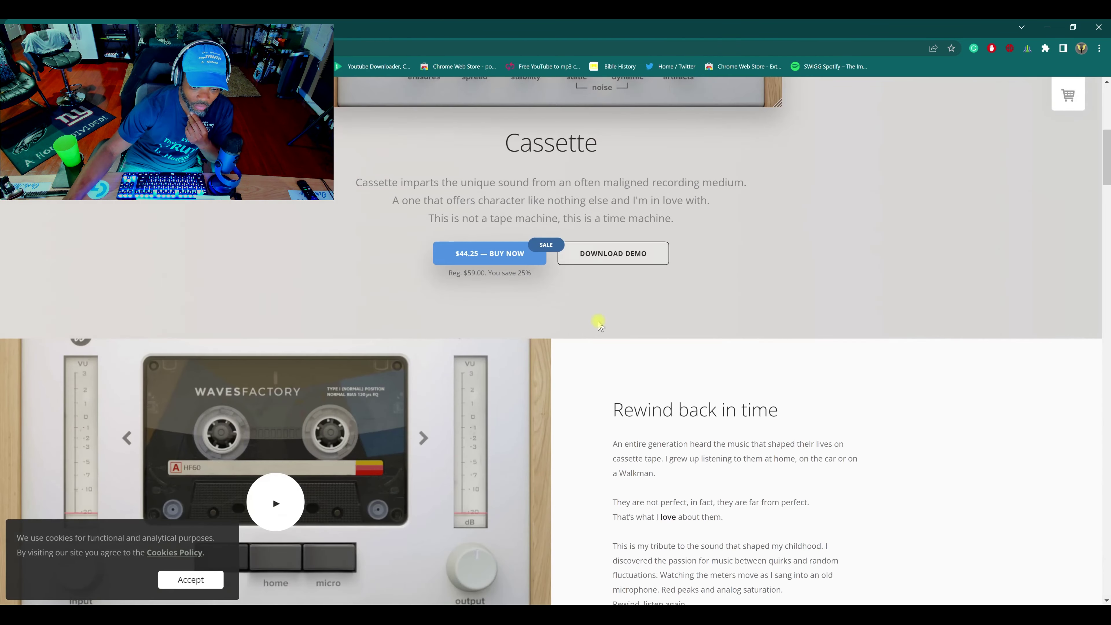
pyautogui.scroll(-19, 599, 323)
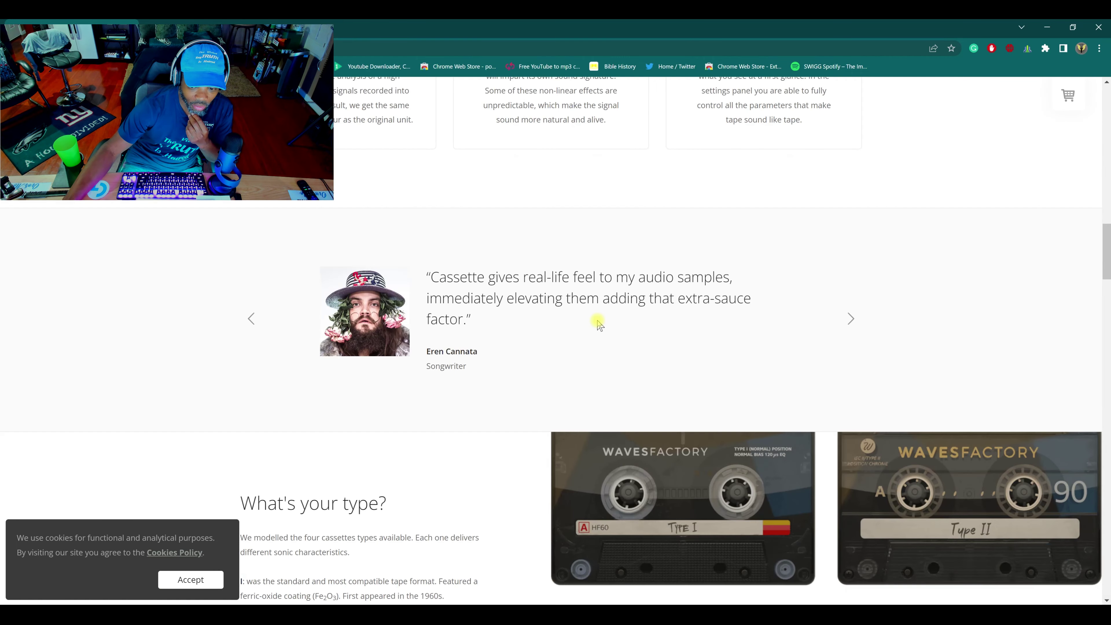
pyautogui.scroll(-4, 599, 324)
pyautogui.scroll(11, 560, 317)
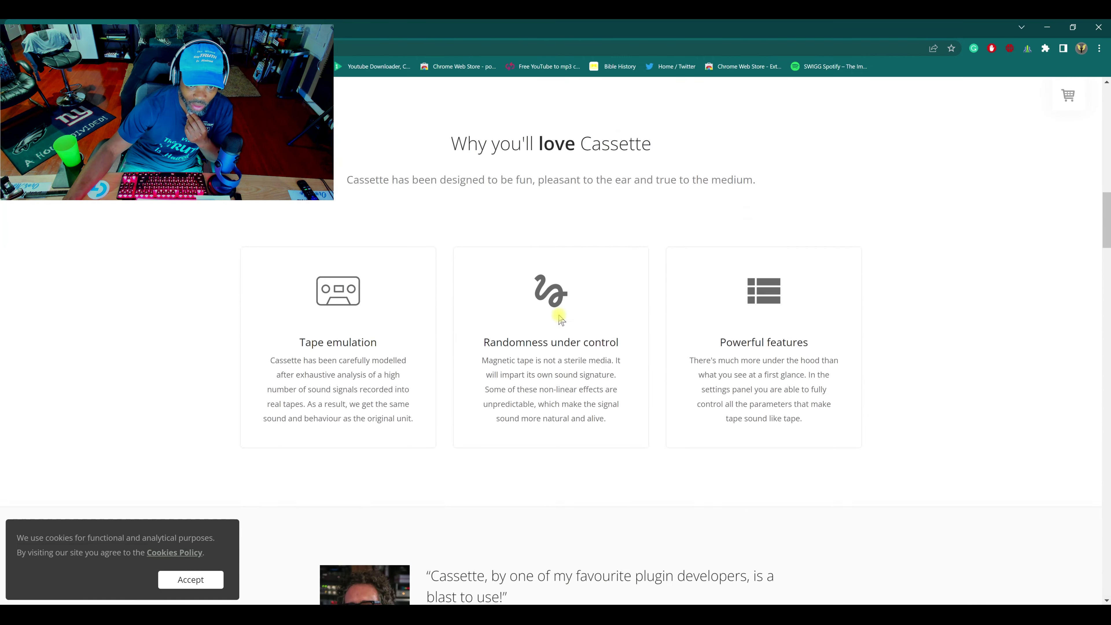
pyautogui.scroll(14, 561, 318)
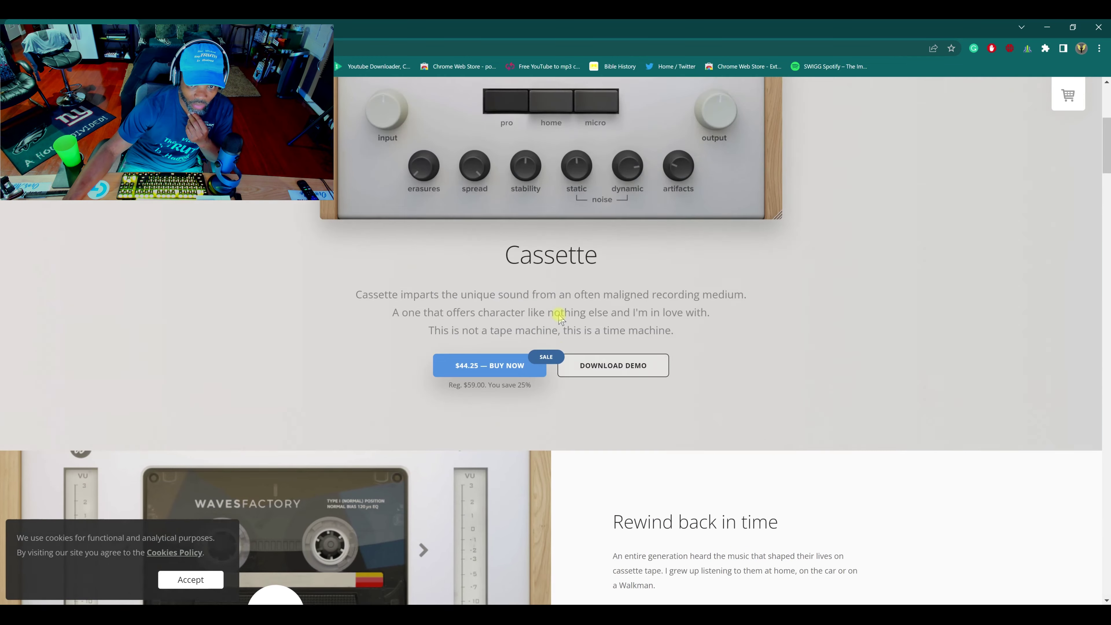
pyautogui.scroll(5, 559, 314)
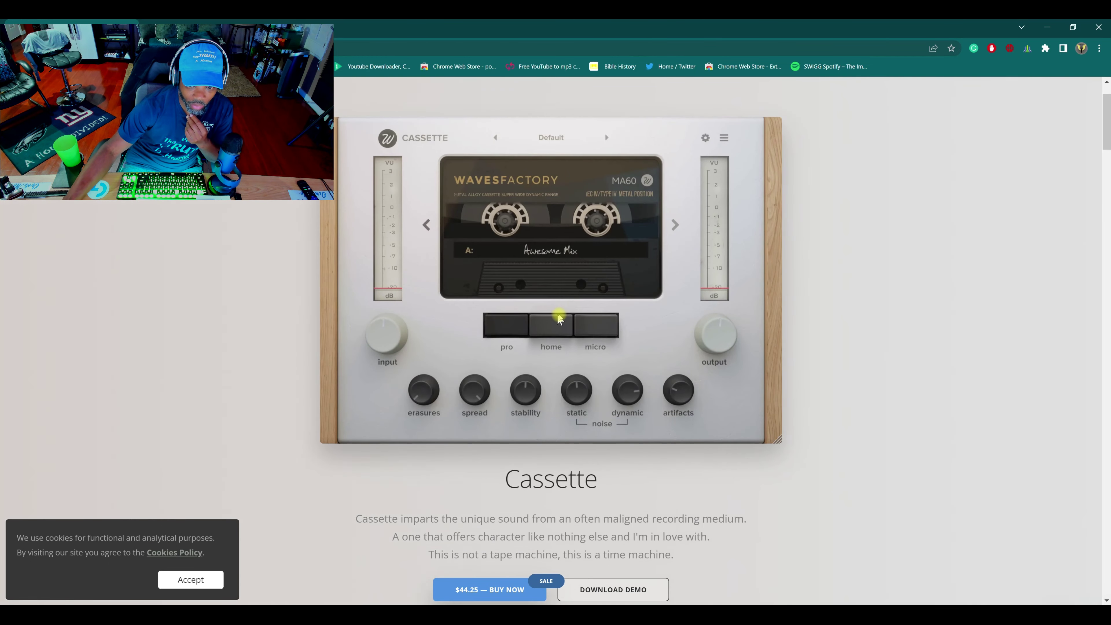
# Switch back to Studio One and audition Cassette Transport's tape start and stop effects on Track 3.
pyautogui.click(552, 321)
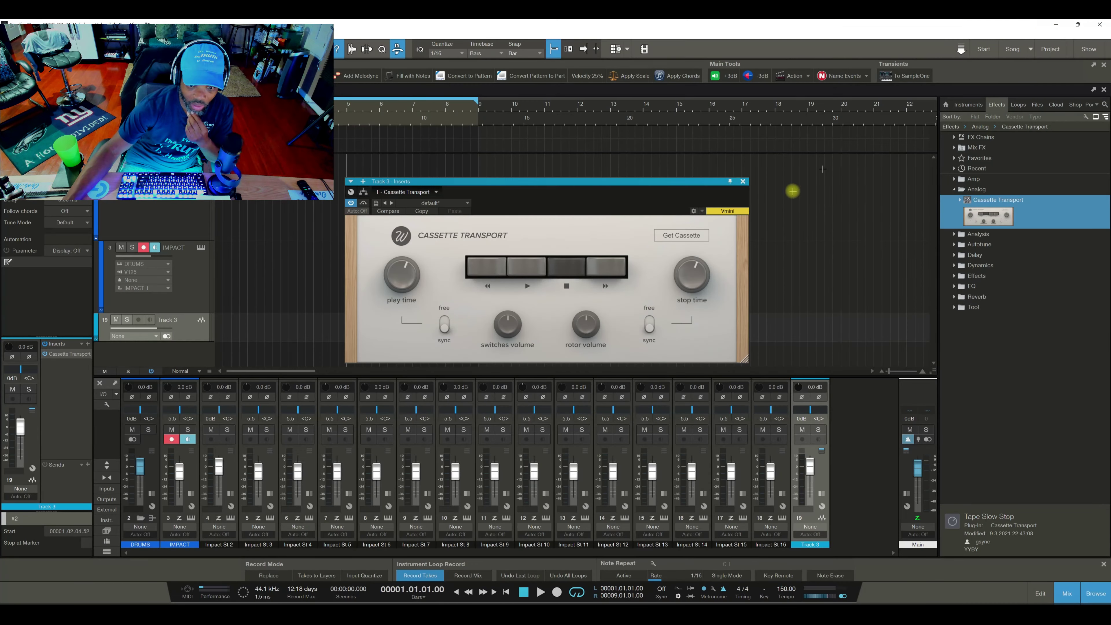
pyautogui.moveTo(604, 183); pyautogui.dragTo(605, 164)
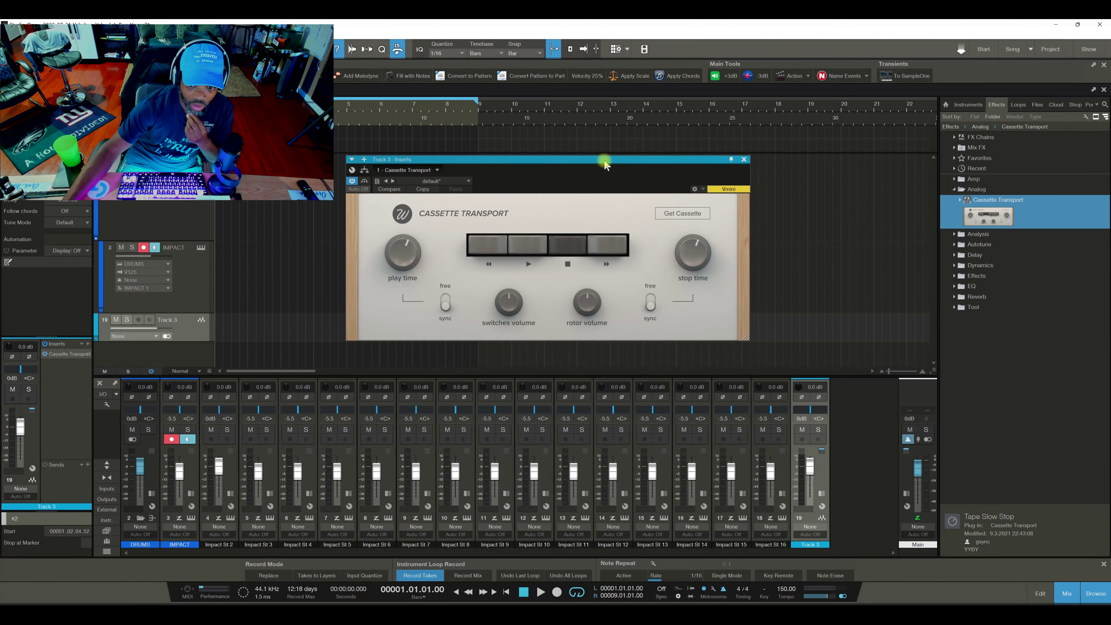
pyautogui.click(527, 245)
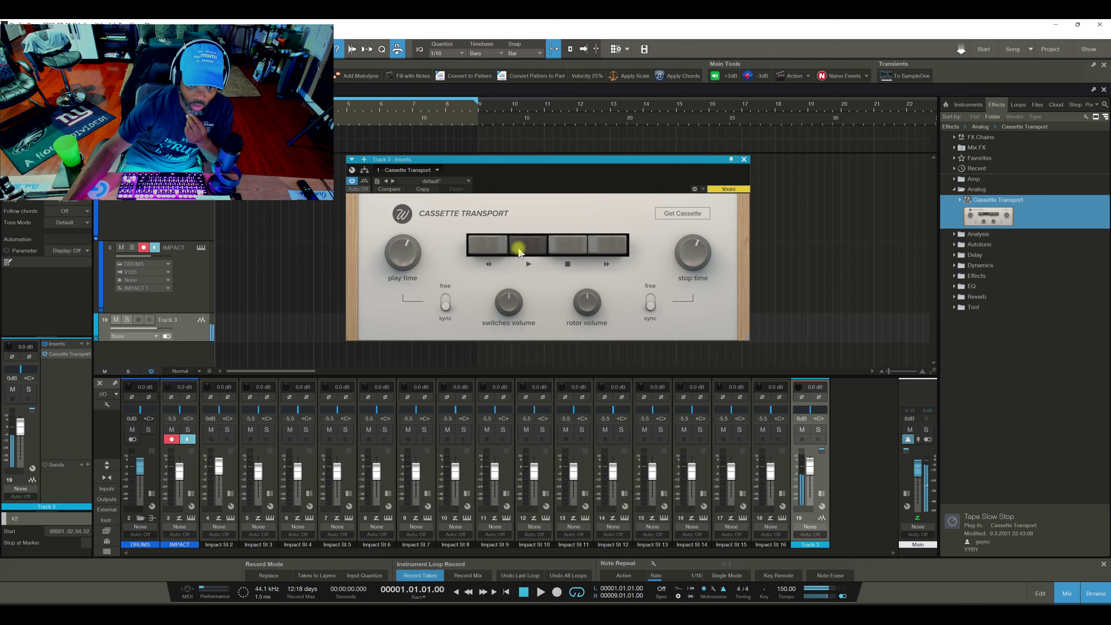
pyautogui.click(567, 244)
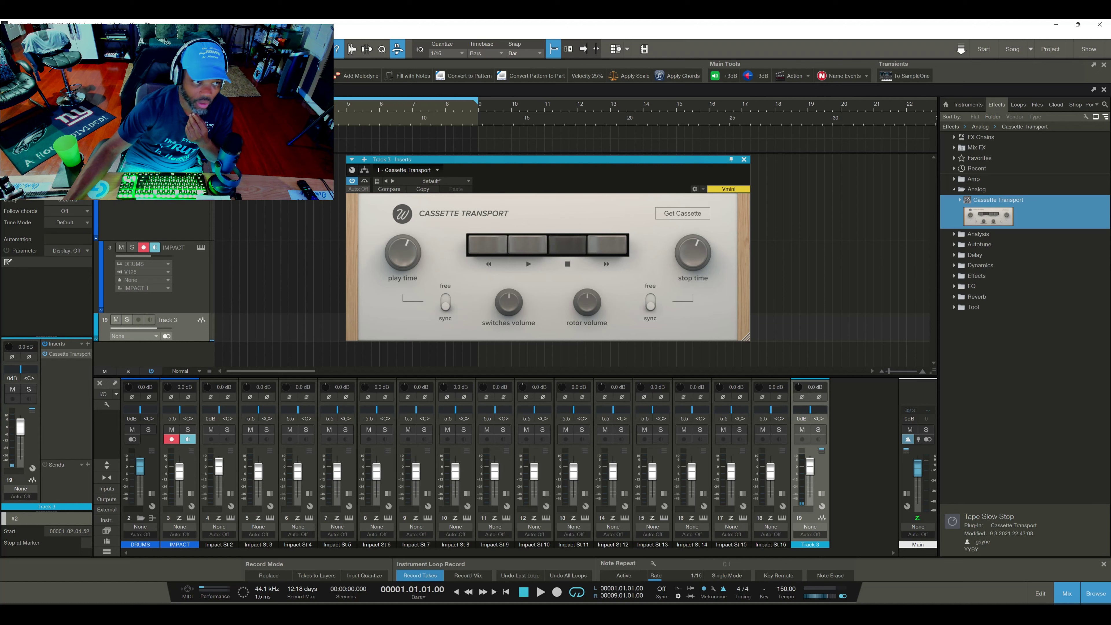
# Check the Windows Audio playback and recording devices in the audio setup options.
pyautogui.hotkey('ctrl', ',')
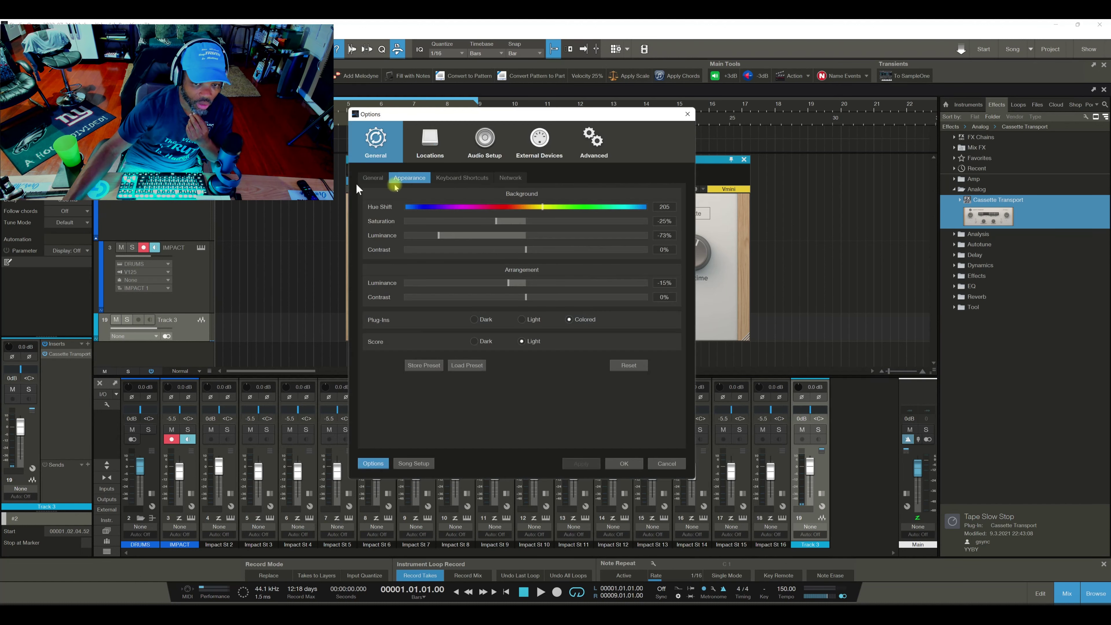
pyautogui.click(485, 142)
pyautogui.click(519, 199)
pyautogui.click(650, 199)
pyautogui.click(652, 199)
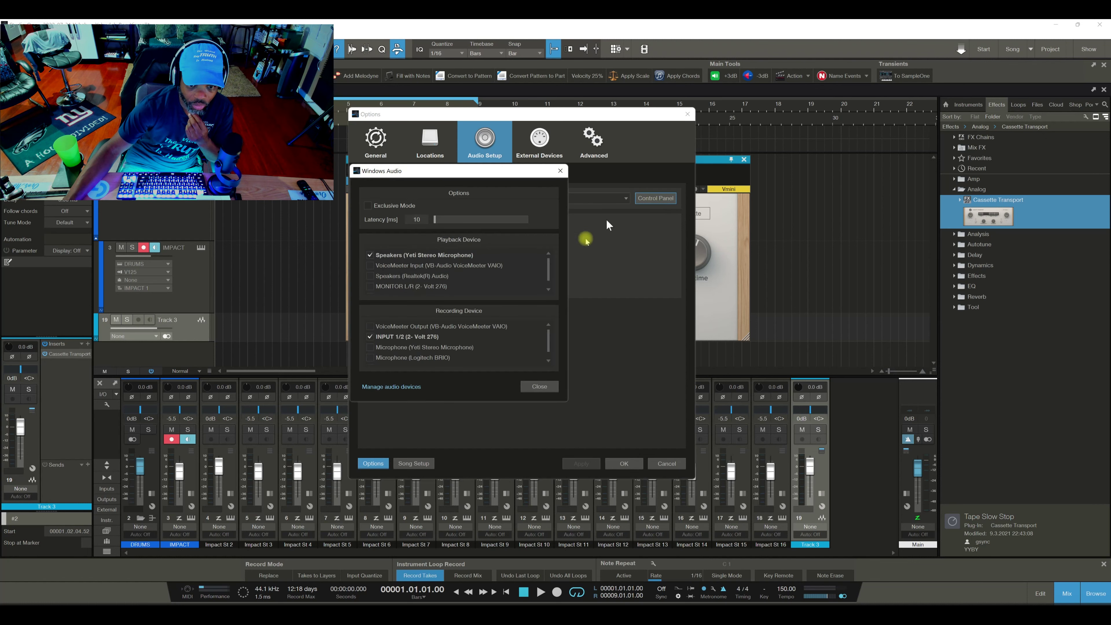
pyautogui.click(539, 387)
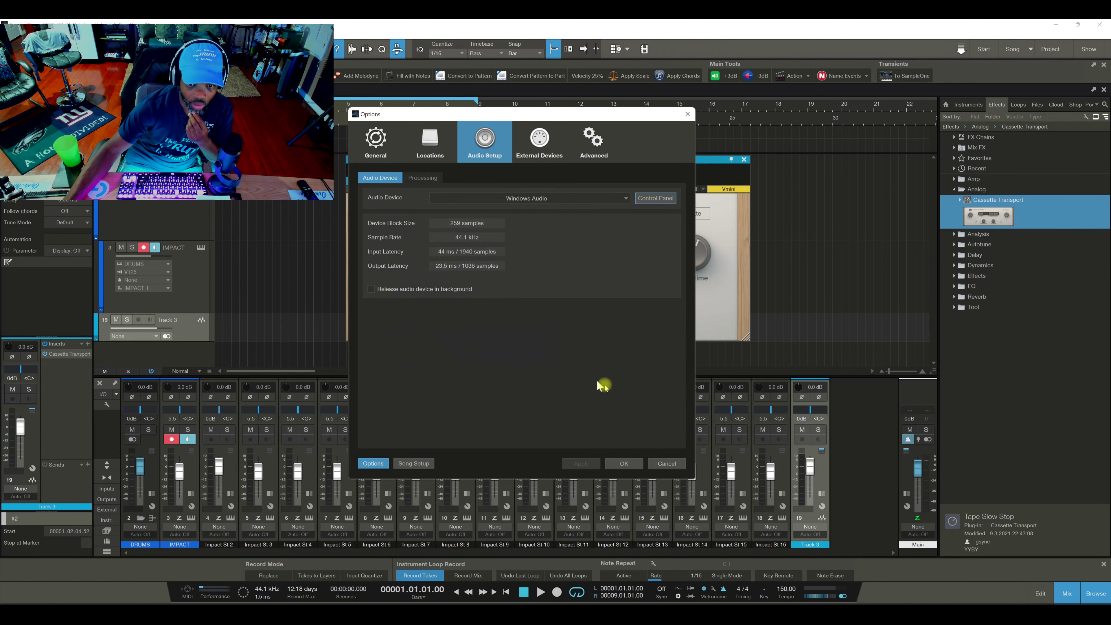
pyautogui.click(623, 463)
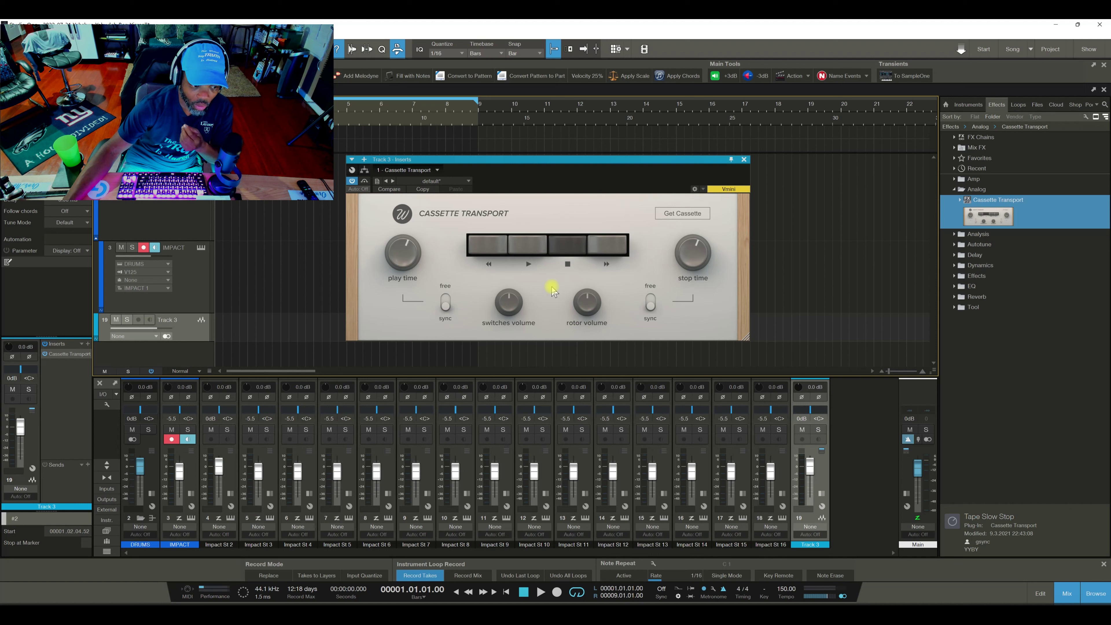
# Increase Cassette Transport's play time and audition the tape start and stop effects repeatedly.
pyautogui.click(525, 245)
pyautogui.click(560, 246)
pyautogui.moveTo(411, 258); pyautogui.dragTo(411, 232)
pyautogui.click(533, 244)
pyautogui.click(563, 242)
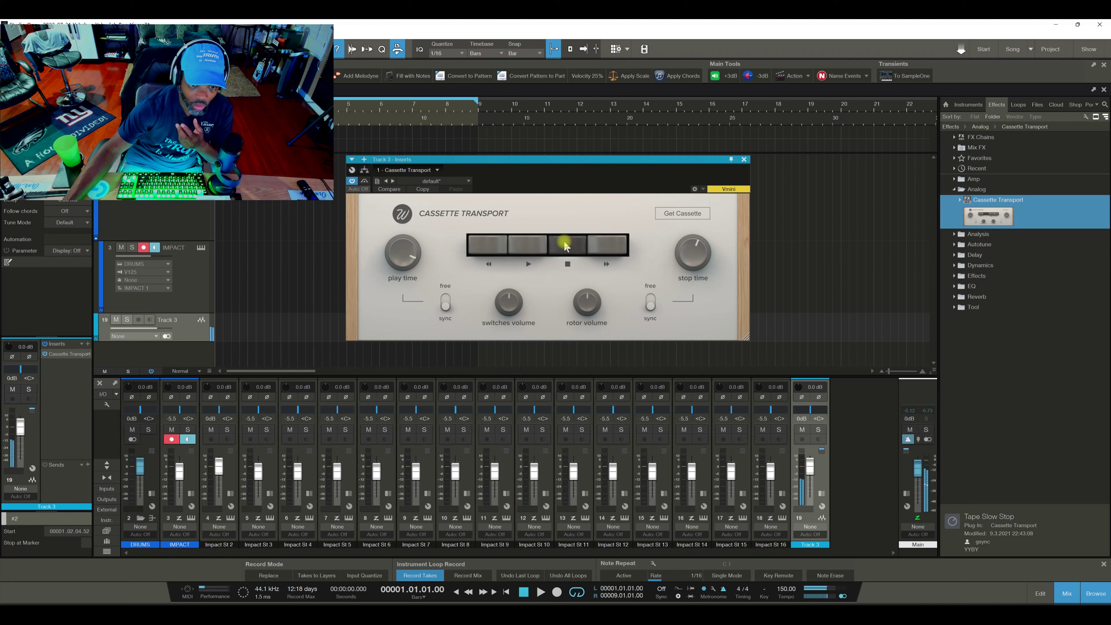
pyautogui.click(521, 244)
pyautogui.click(564, 248)
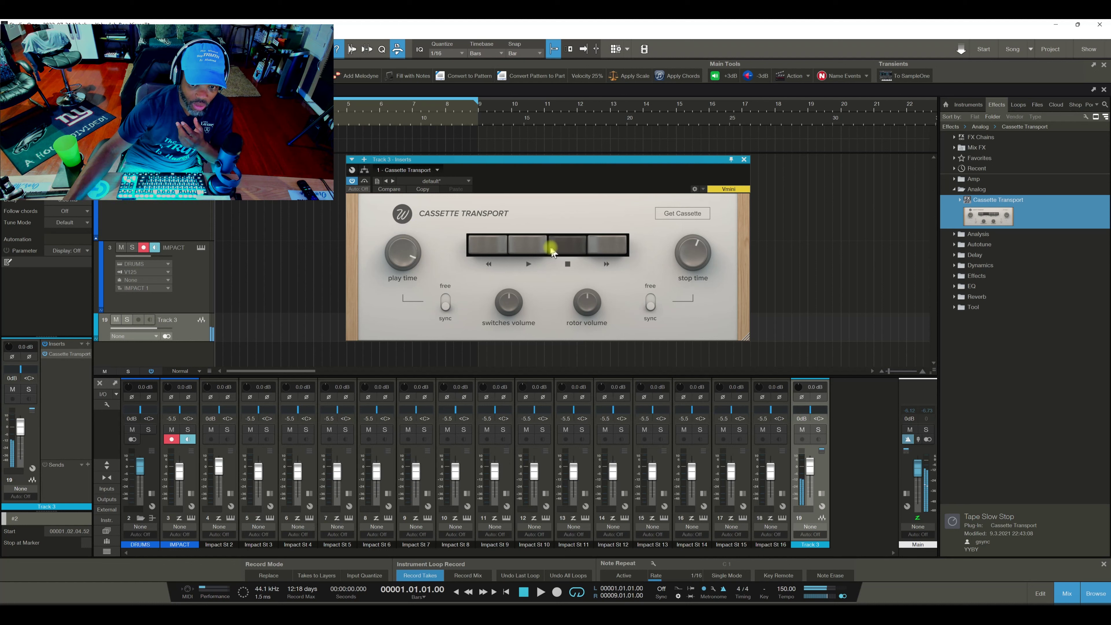
pyautogui.click(531, 248)
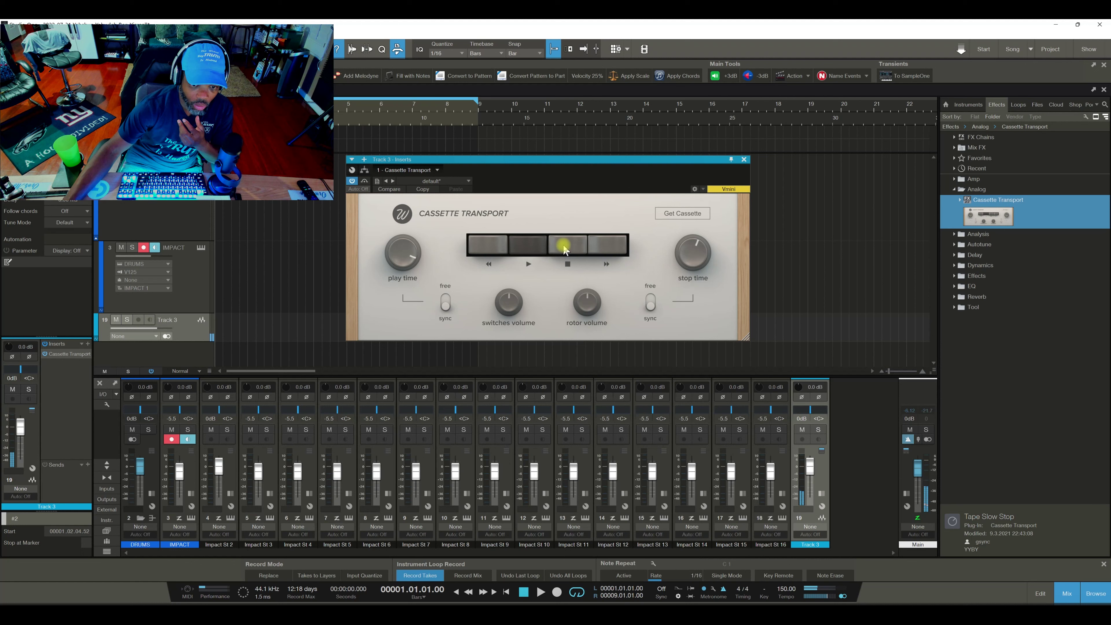
pyautogui.click(564, 247)
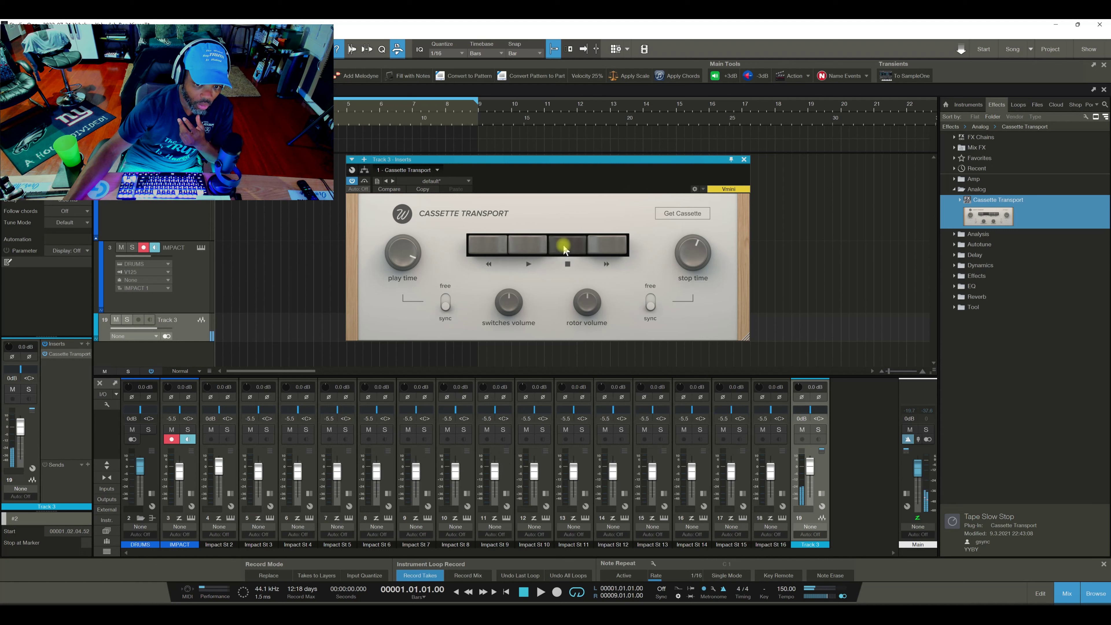
# Set Cassette Transport's play time to 1/2 and close the plug-in window.
pyautogui.moveTo(397, 248); pyautogui.dragTo(407, 287)
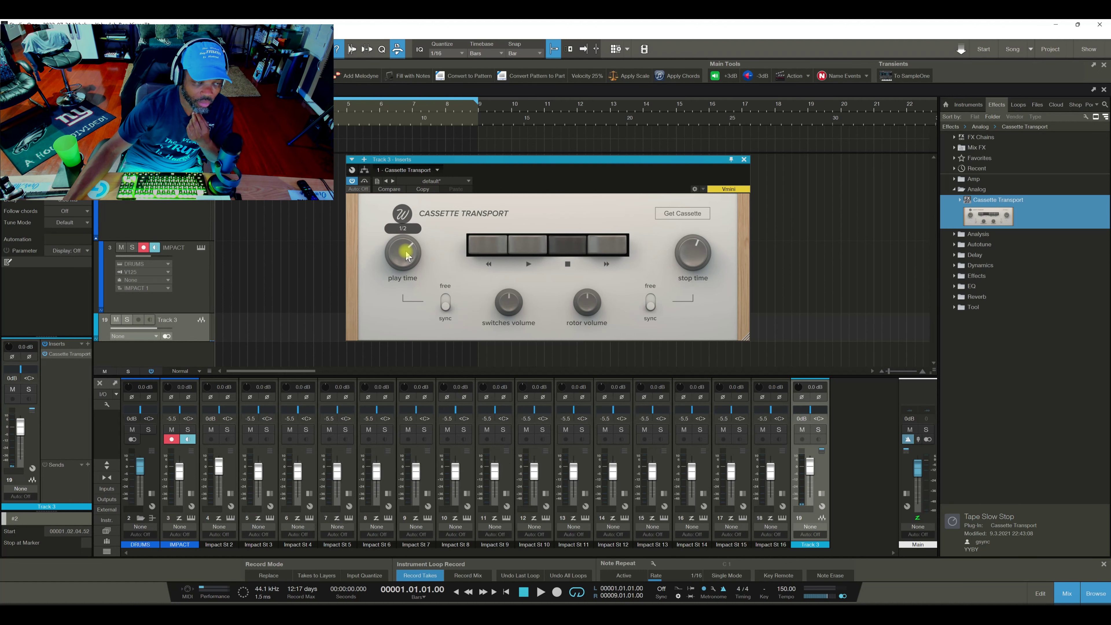
pyautogui.click(744, 159)
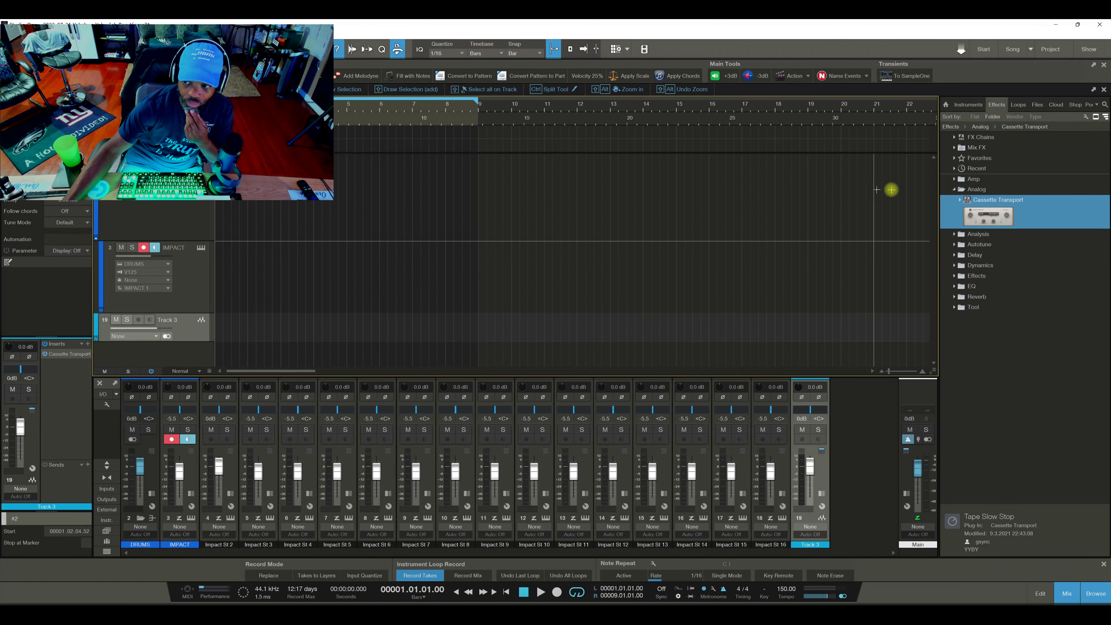
# Collapse the Analog effects folder and look through the plug-ins in the Analysis and Autotune folders.
pyautogui.click(956, 191)
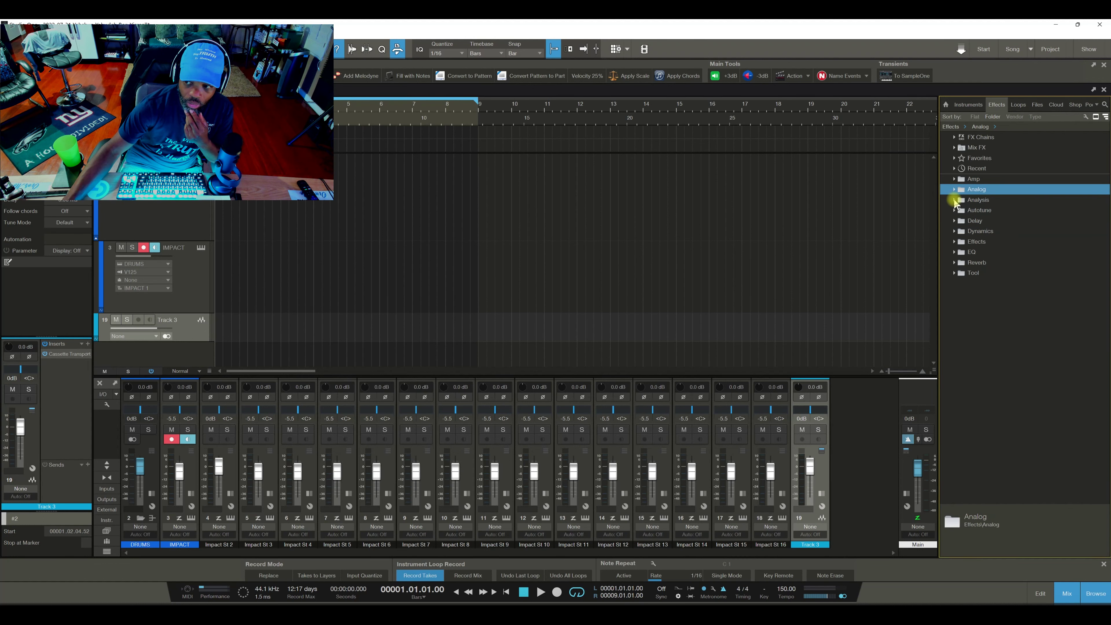
pyautogui.click(955, 200)
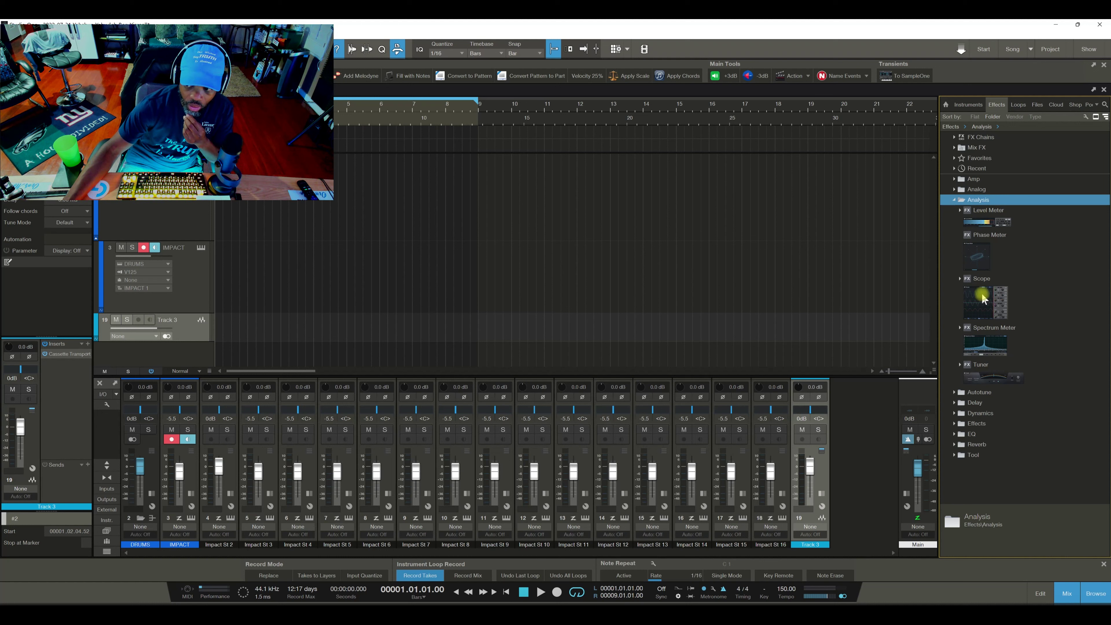
pyautogui.click(955, 201)
pyautogui.click(954, 211)
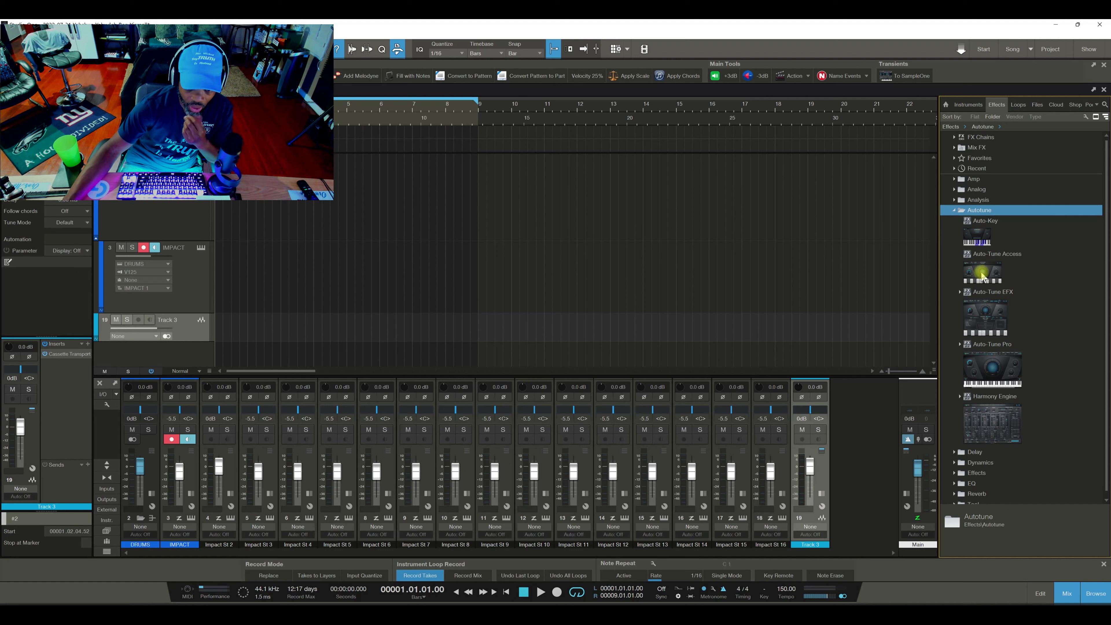
pyautogui.moveTo(981, 278); pyautogui.dragTo(895, 317)
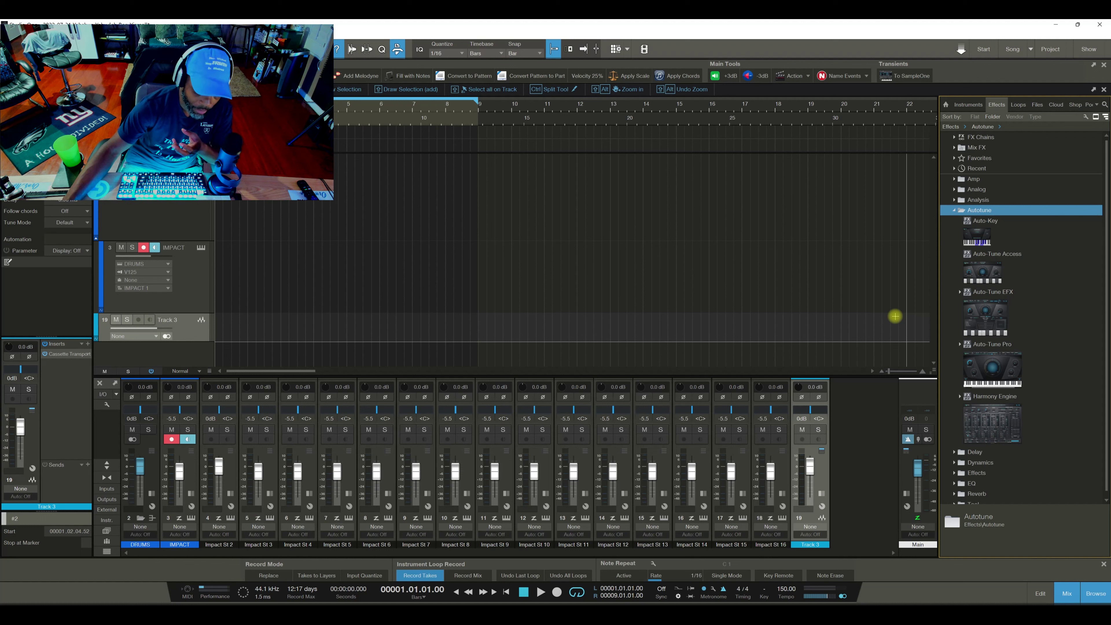
pyautogui.moveTo(895, 316); pyautogui.dragTo(929, 341)
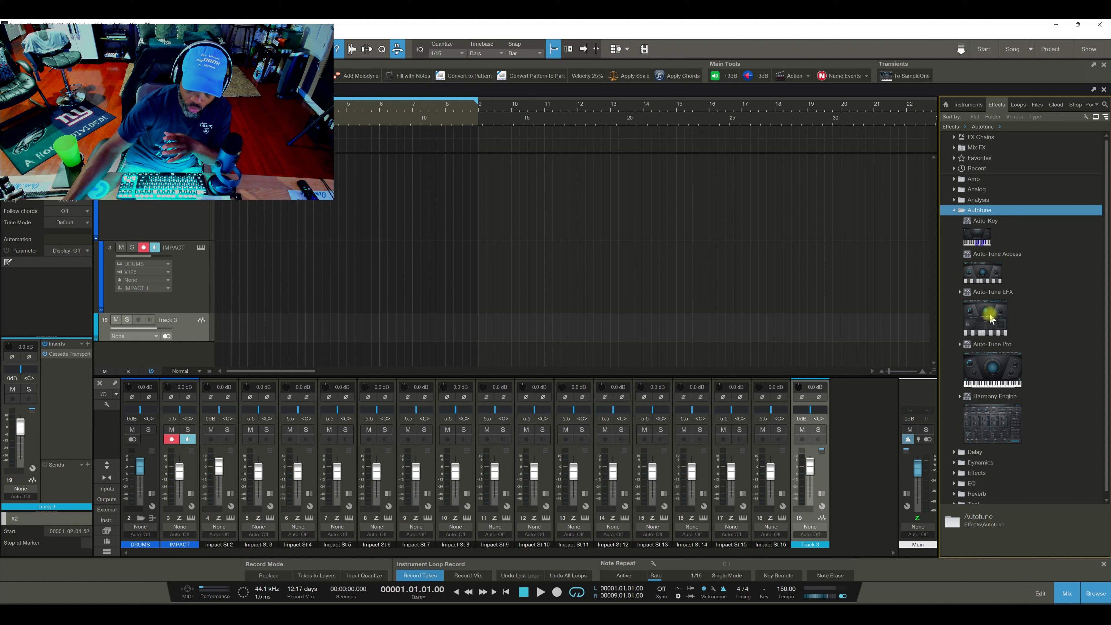
# Insert Auto-Tune EFX on Track 3 and expand its Antares patches to the 1 - Vocode category.
pyautogui.click(1005, 294)
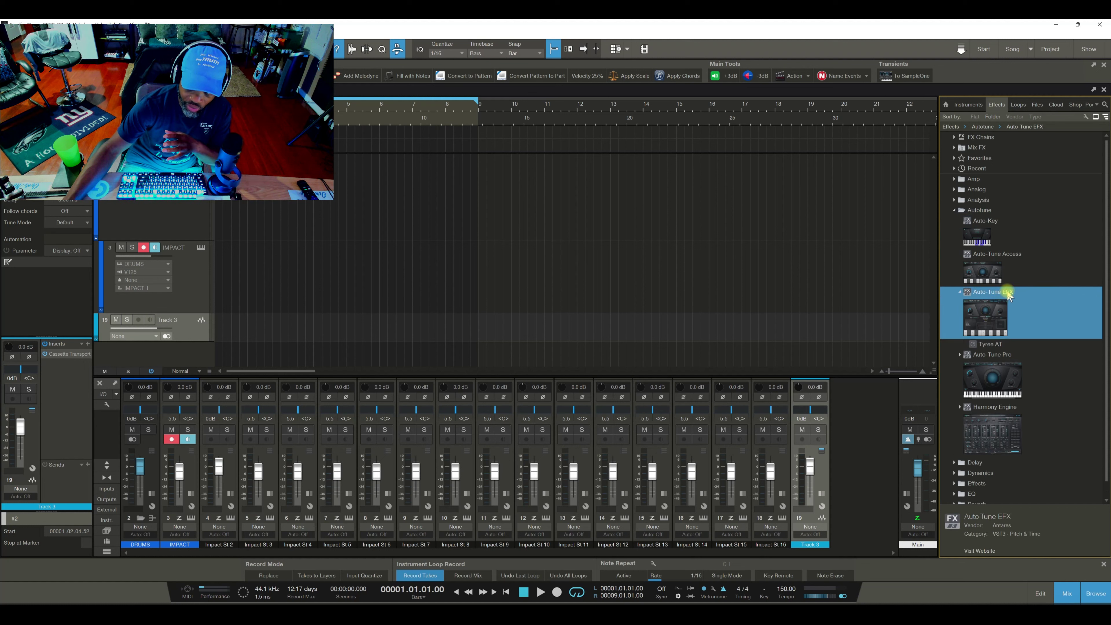
pyautogui.moveTo(1008, 296); pyautogui.dragTo(208, 331)
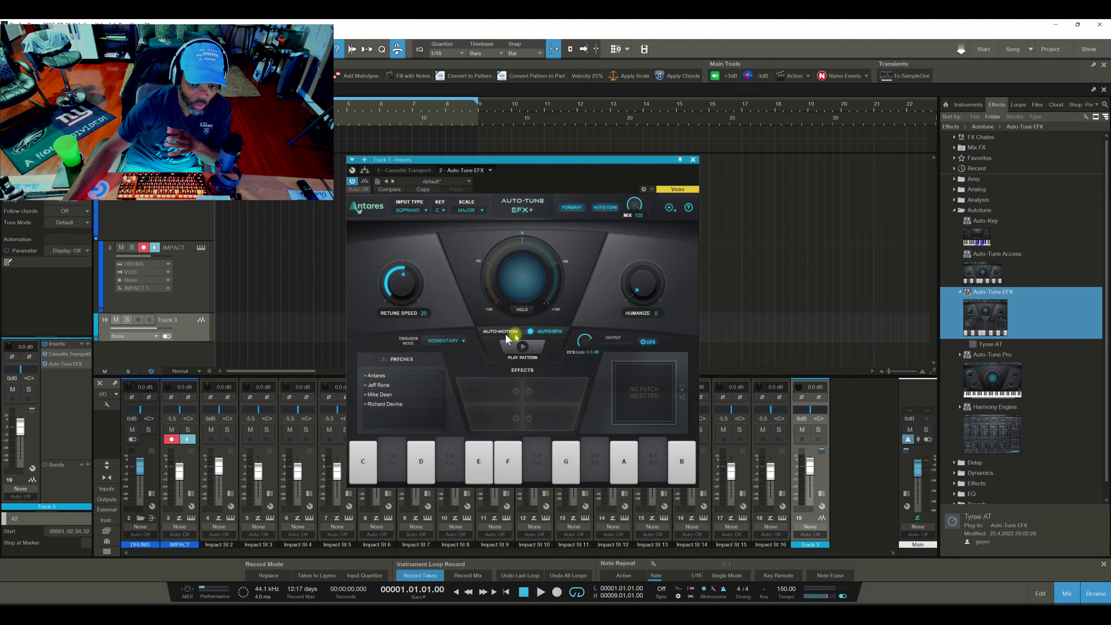
pyautogui.click(366, 376)
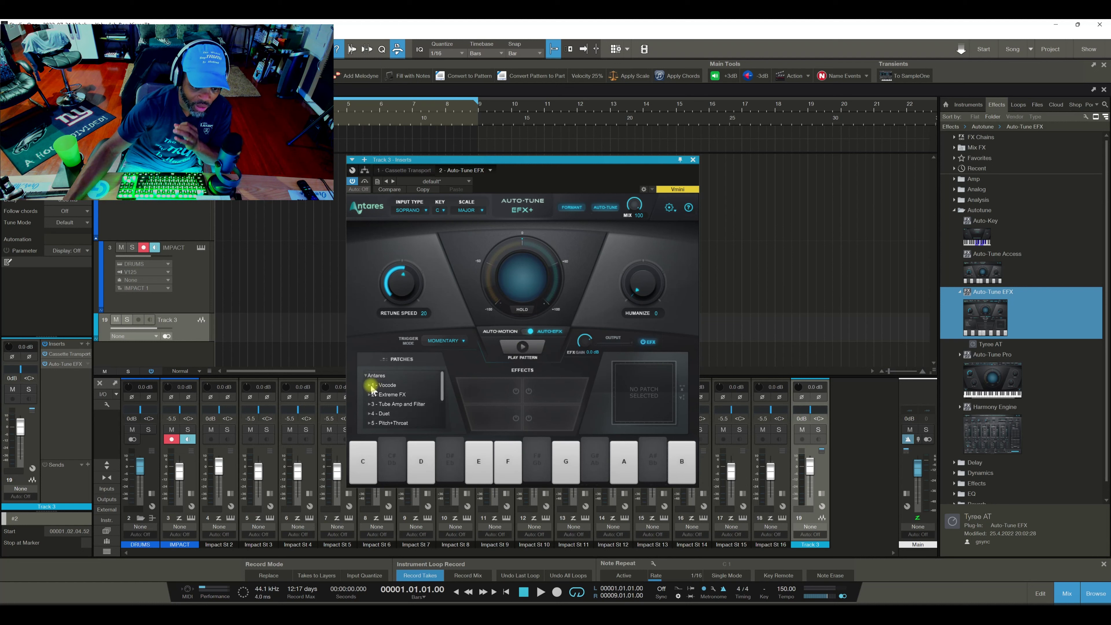
pyautogui.click(370, 385)
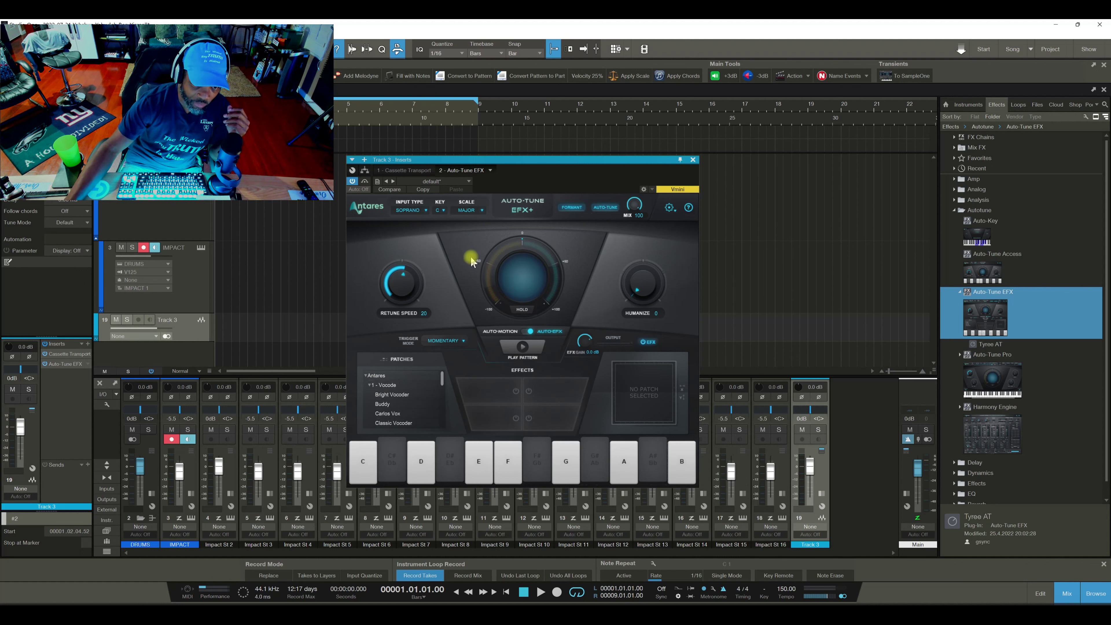
# Collapse Auto-Tune EFX's Antares patches, look through the first artist patch bank below them, and close the plug-in window.
pyautogui.click(366, 375)
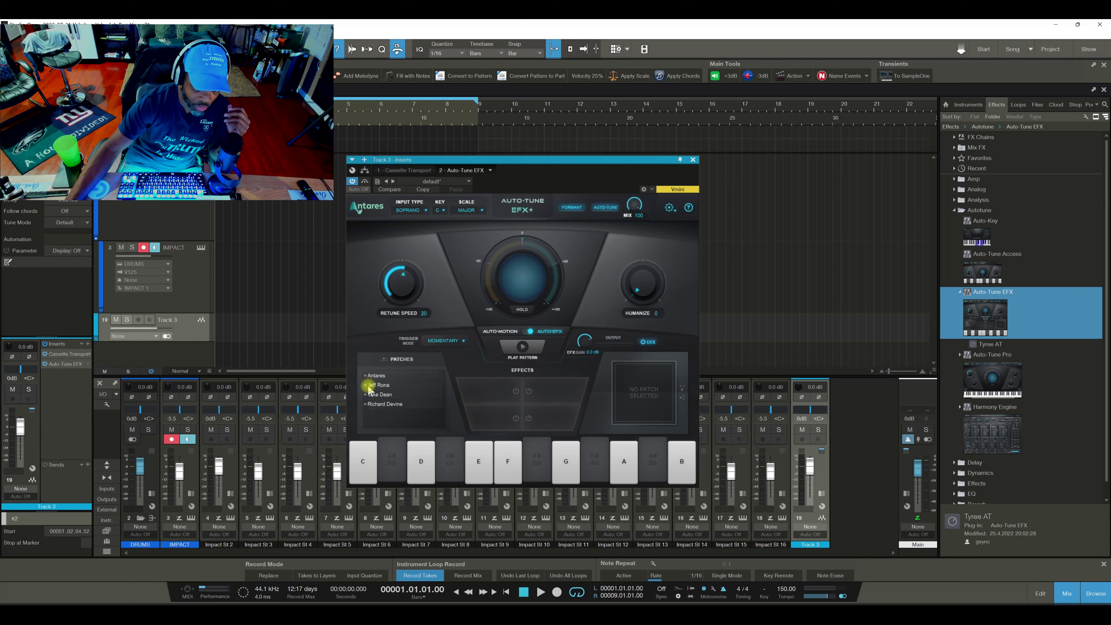
pyautogui.click(368, 386)
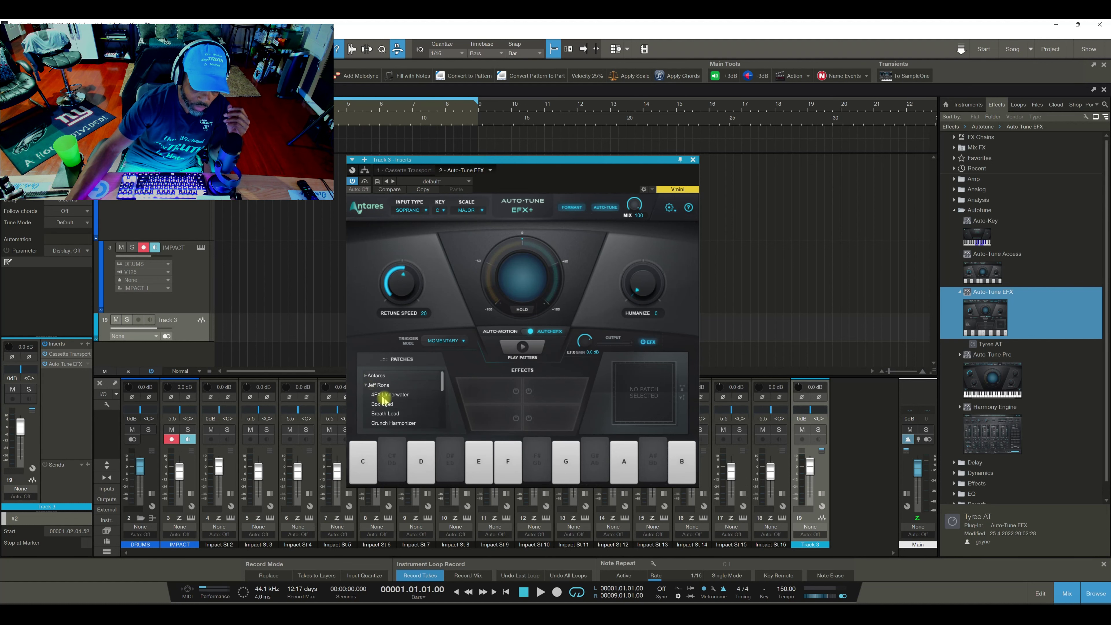
pyautogui.click(693, 159)
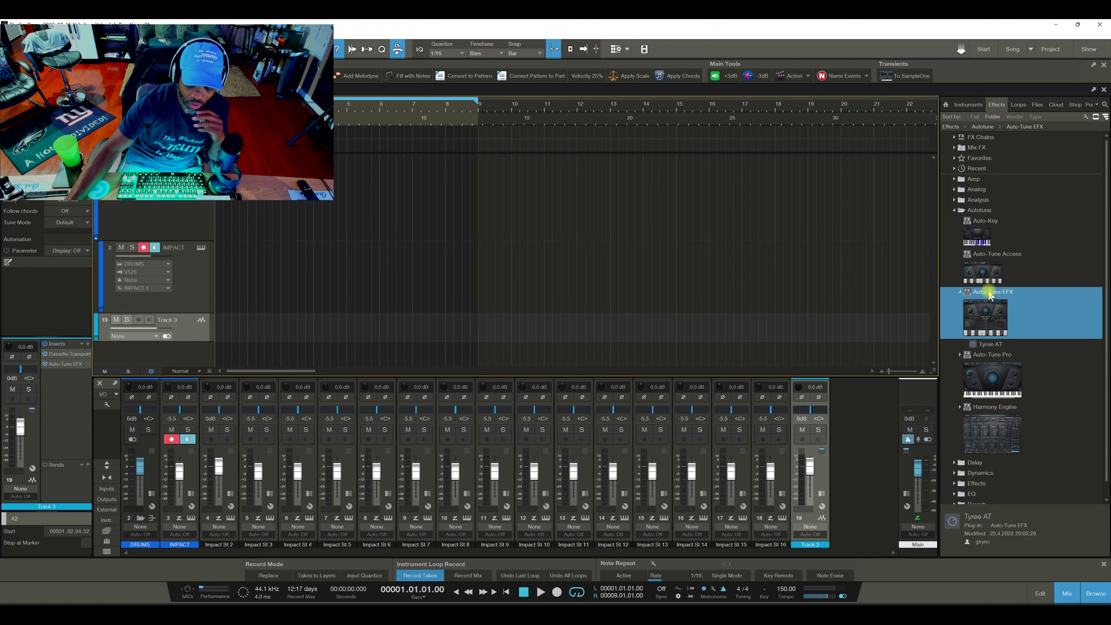
# Insert Harmony Engine on Track 3, lower the gains of voices 1, 2 and 3 to -15, -14 and -12, and close its window.
pyautogui.moveTo(993, 433); pyautogui.dragTo(186, 335)
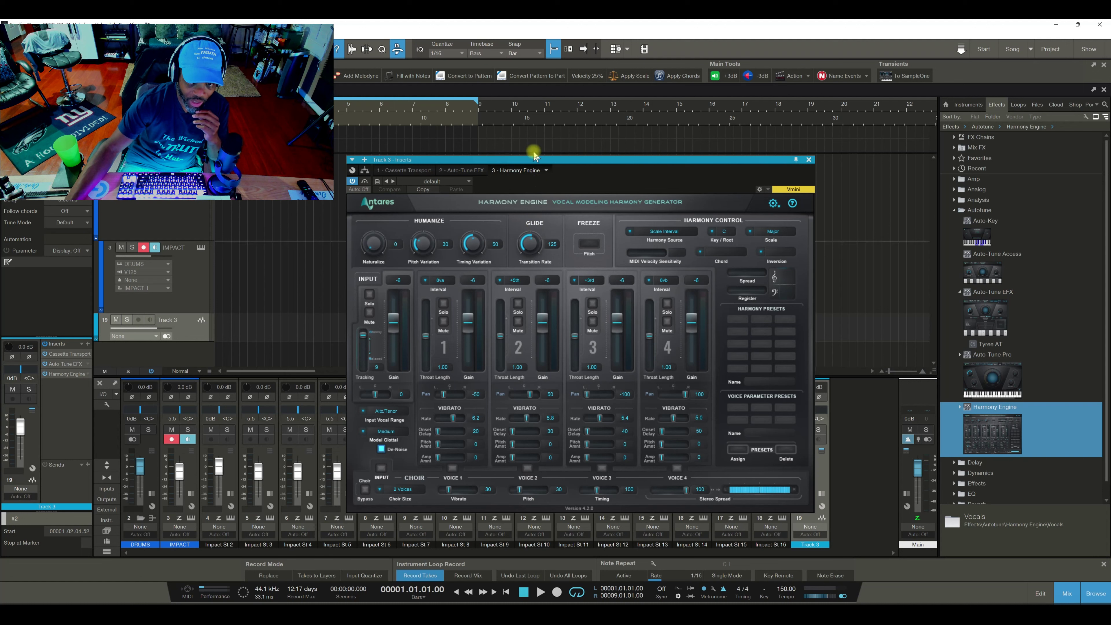
pyautogui.moveTo(528, 159); pyautogui.dragTo(481, 114)
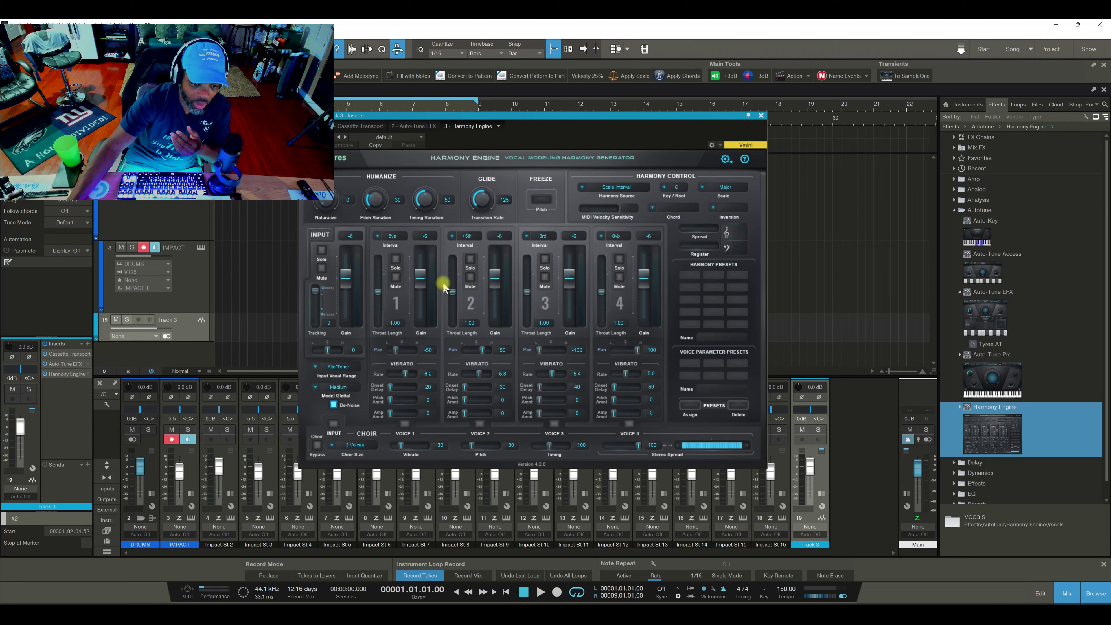
pyautogui.moveTo(422, 298)
pyautogui.mouseDown()
pyautogui.moveTo(422, 287)
pyautogui.moveTo(424, 295)
pyautogui.mouseUp()
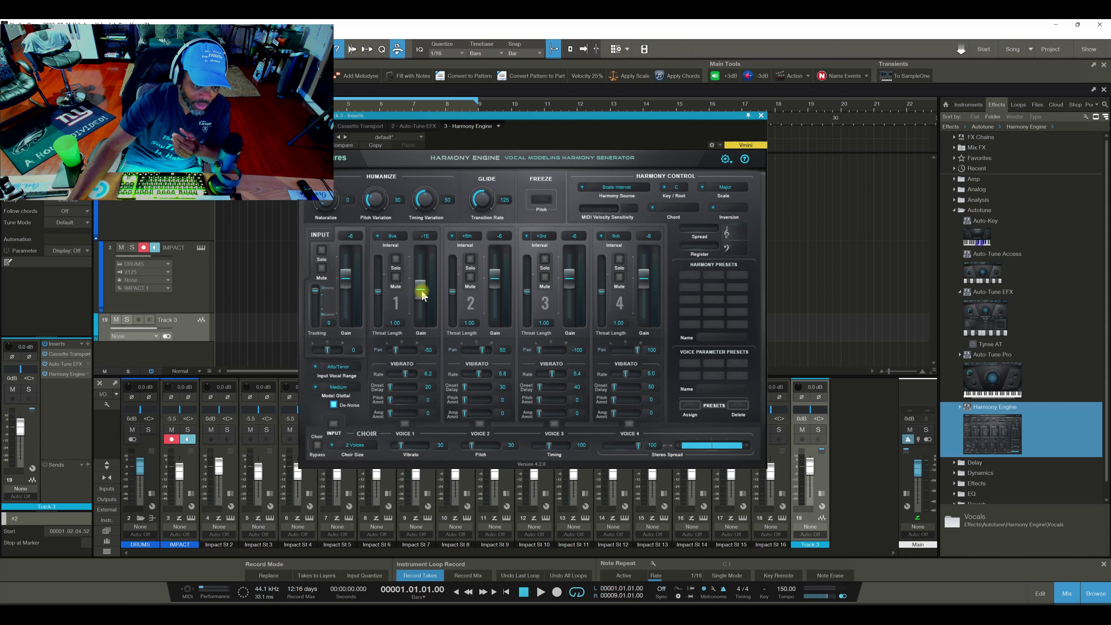
pyautogui.moveTo(493, 288)
pyautogui.mouseDown()
pyautogui.moveTo(495, 298)
pyautogui.moveTo(499, 285)
pyautogui.mouseUp()
pyautogui.moveTo(569, 275)
pyautogui.mouseDown()
pyautogui.moveTo(569, 295)
pyautogui.moveTo(570, 284)
pyautogui.mouseUp()
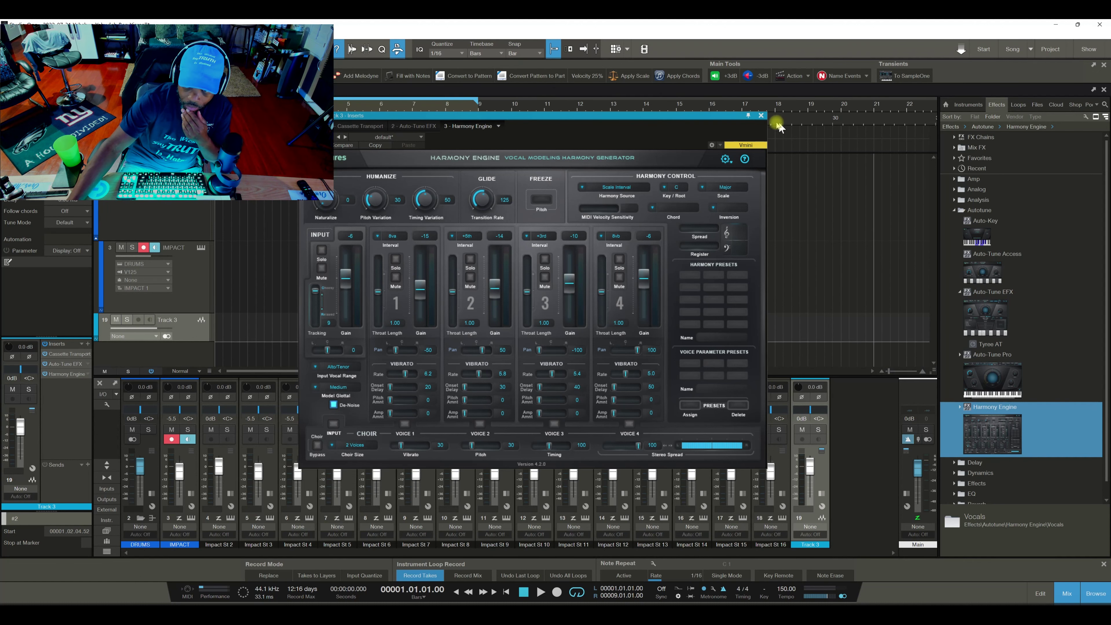
pyautogui.click(761, 116)
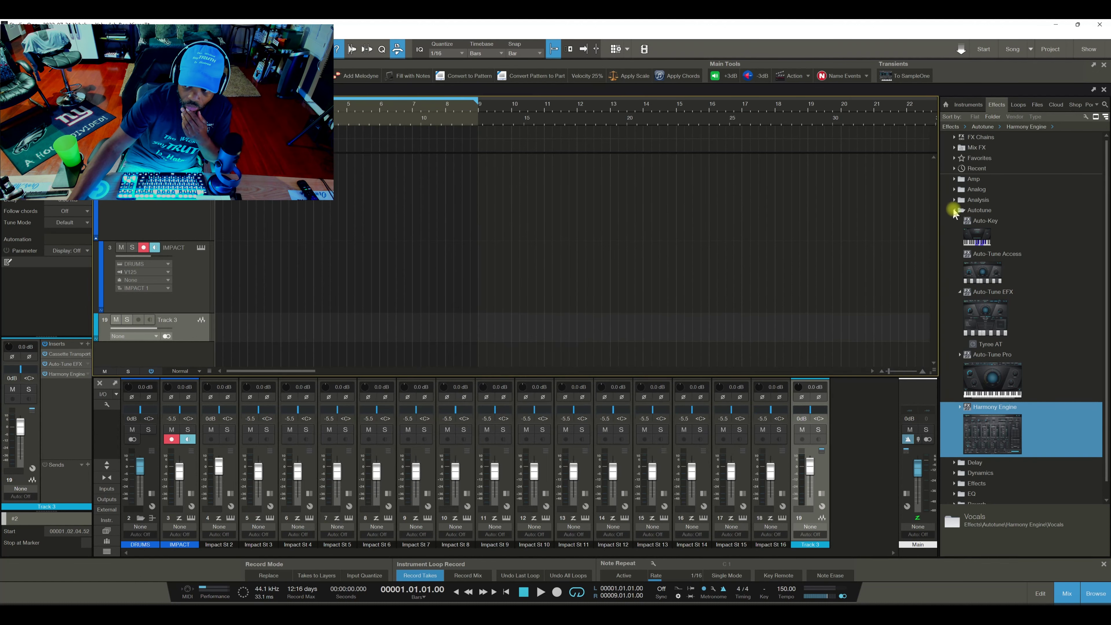
# Collapse the Autotune folder and look through the plug-ins in the Delay and Dynamics folders.
pyautogui.click(955, 210)
pyautogui.click(955, 220)
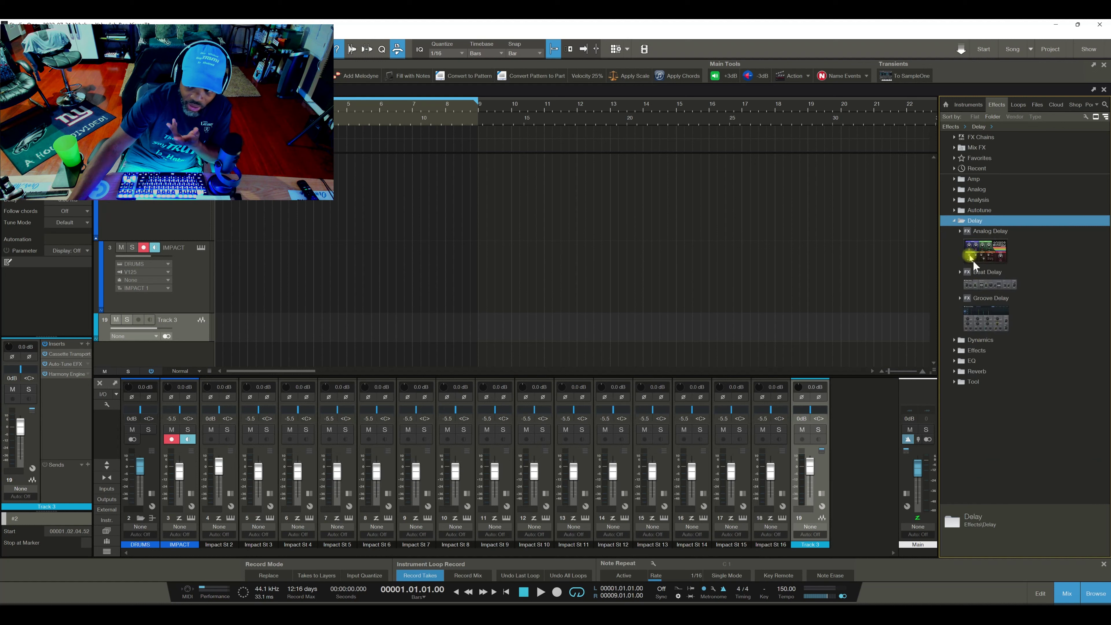
pyautogui.click(955, 221)
pyautogui.click(954, 231)
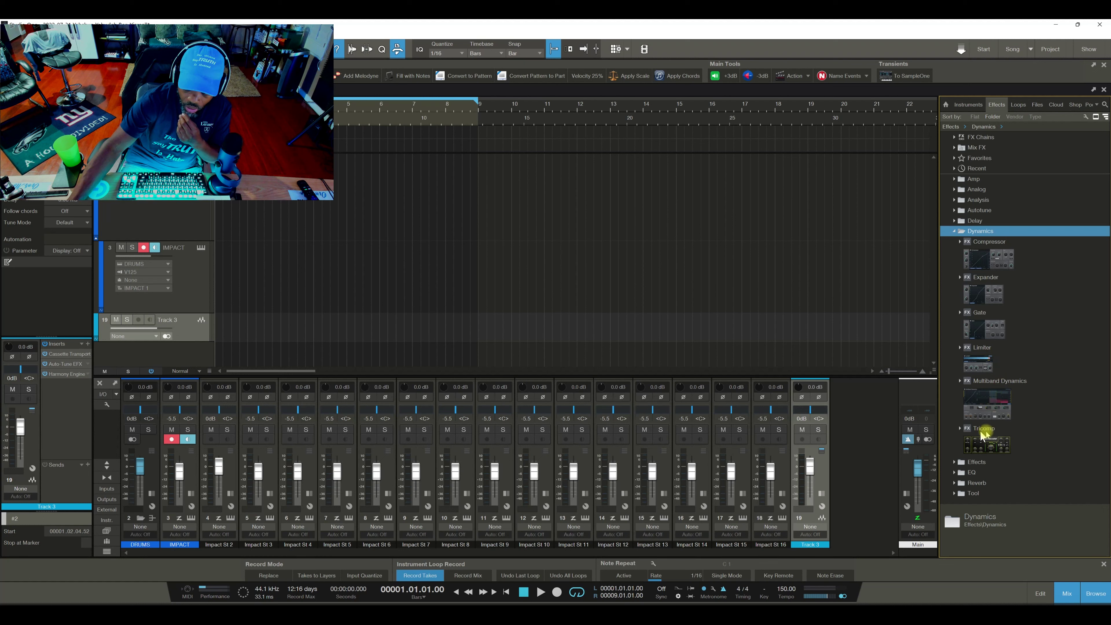
pyautogui.click(954, 231)
# Expand the Effects folder and insert Initial Reverse on Track 3.
pyautogui.click(955, 242)
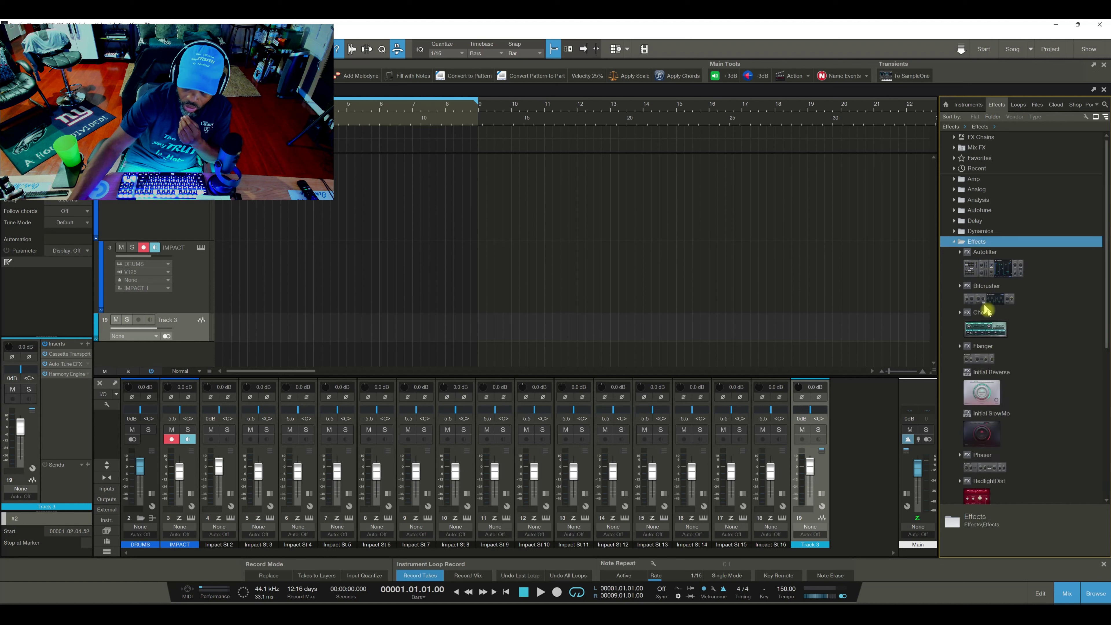
pyautogui.scroll(-2, 1004, 387)
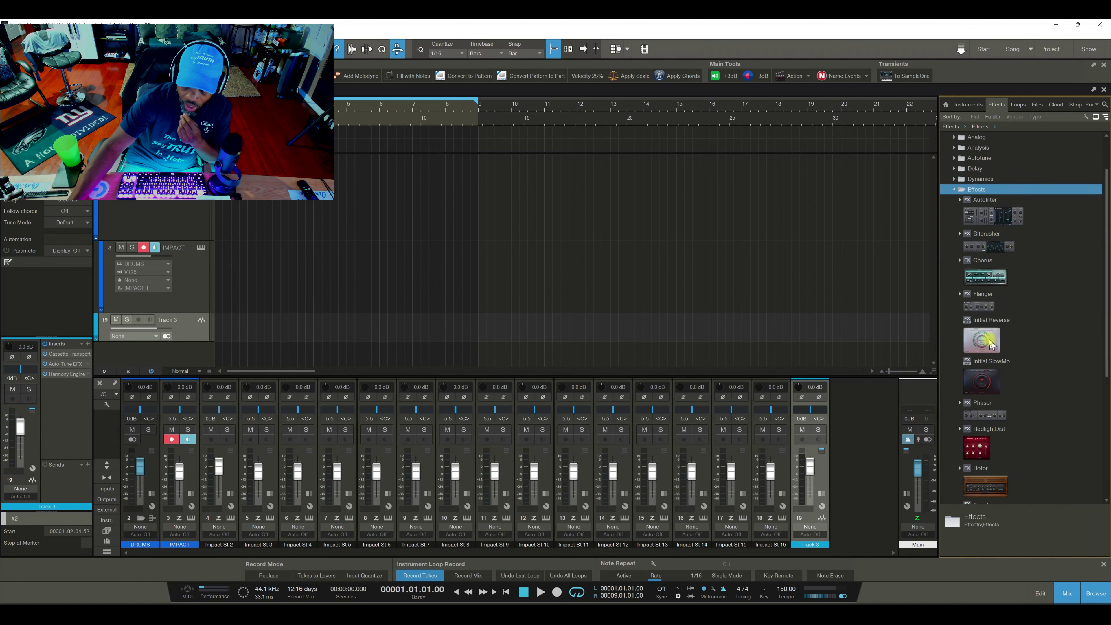
pyautogui.moveTo(1001, 337); pyautogui.dragTo(192, 323)
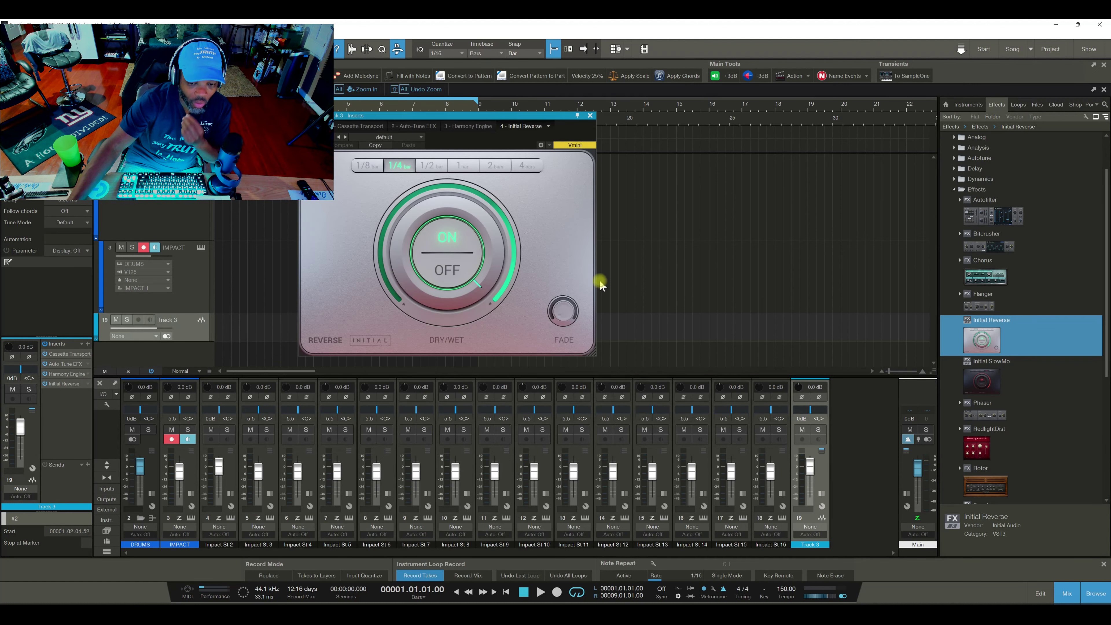
pyautogui.moveTo(508, 303)
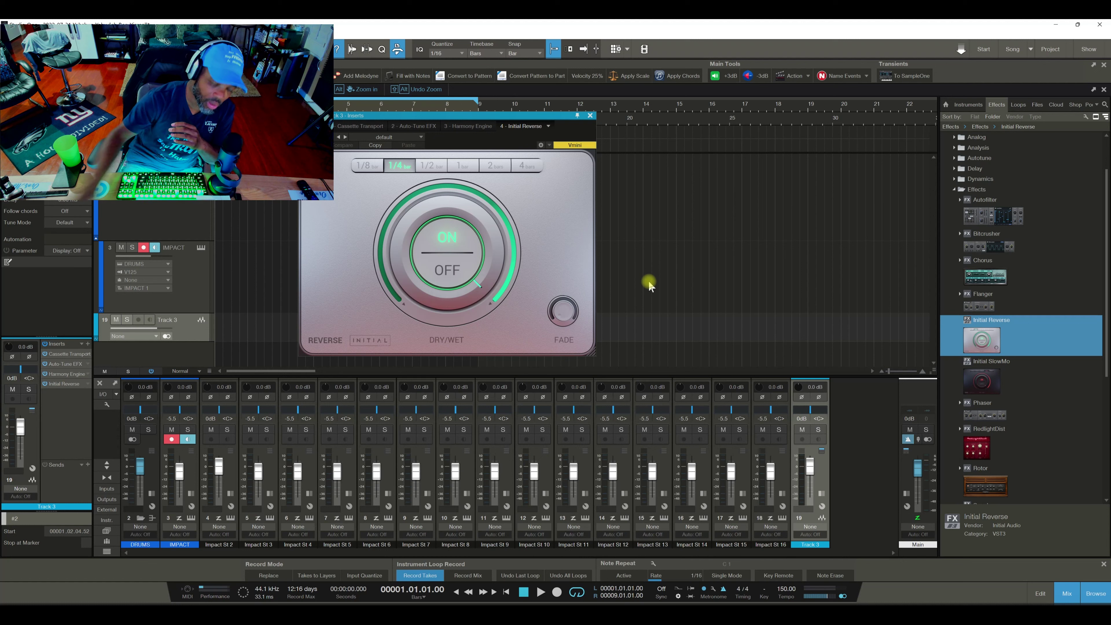
# Switch Initial Reverse off, set its length to 1/2 bar, reduce its dry/wet amount, and close the plug-in window.
pyautogui.click(447, 249)
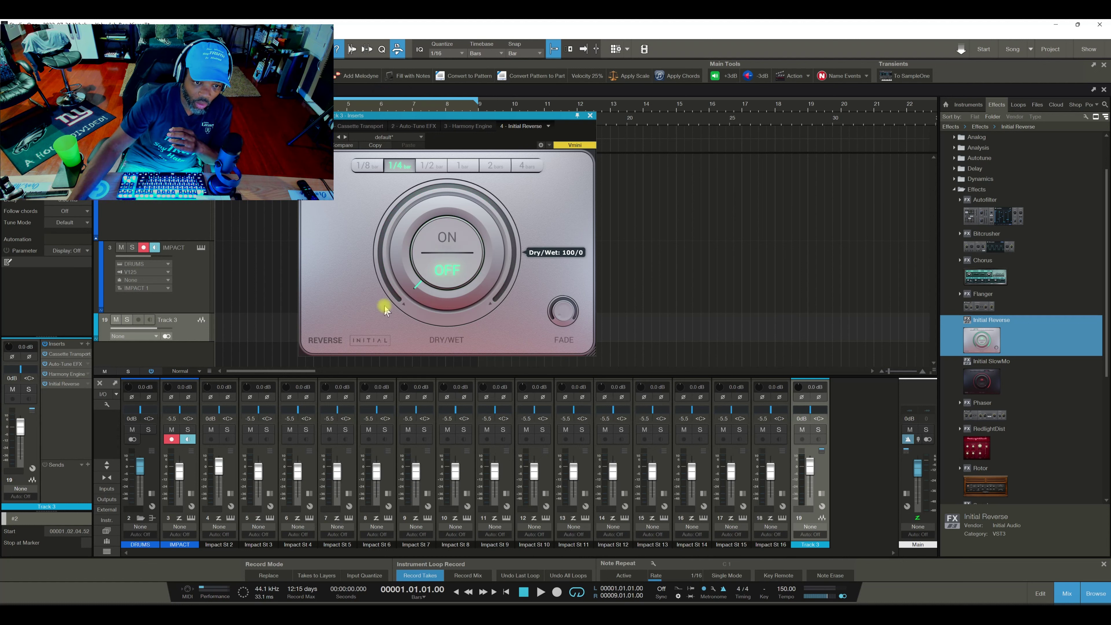
pyautogui.moveTo(412, 184)
pyautogui.mouseDown()
pyautogui.moveTo(398, 275)
pyautogui.moveTo(407, 200)
pyautogui.mouseUp()
pyautogui.click(427, 167)
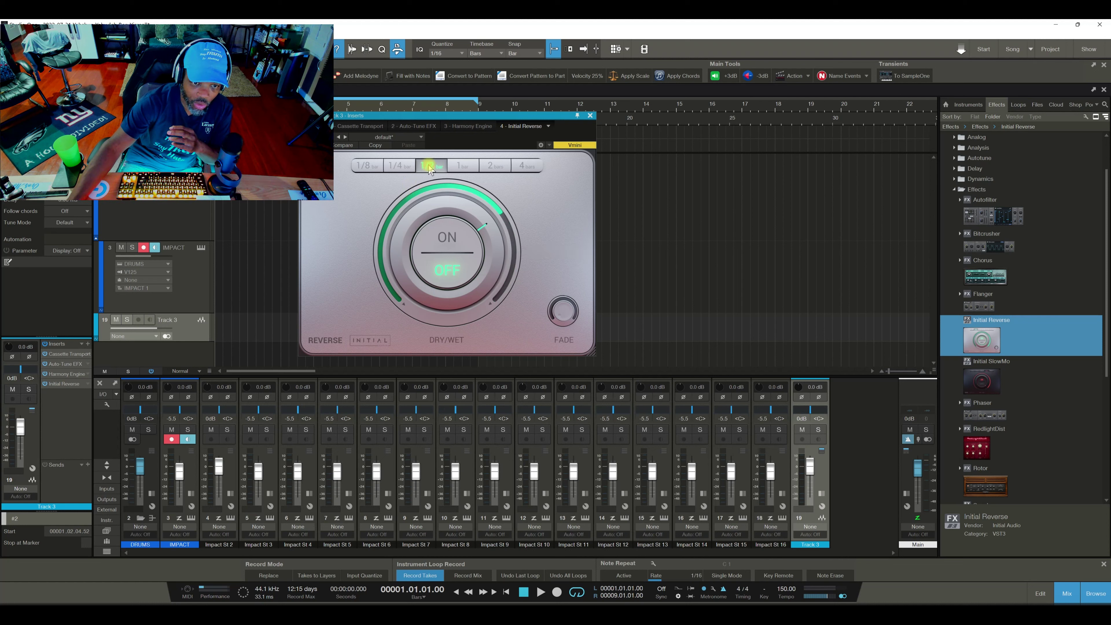
pyautogui.moveTo(415, 193); pyautogui.dragTo(399, 230)
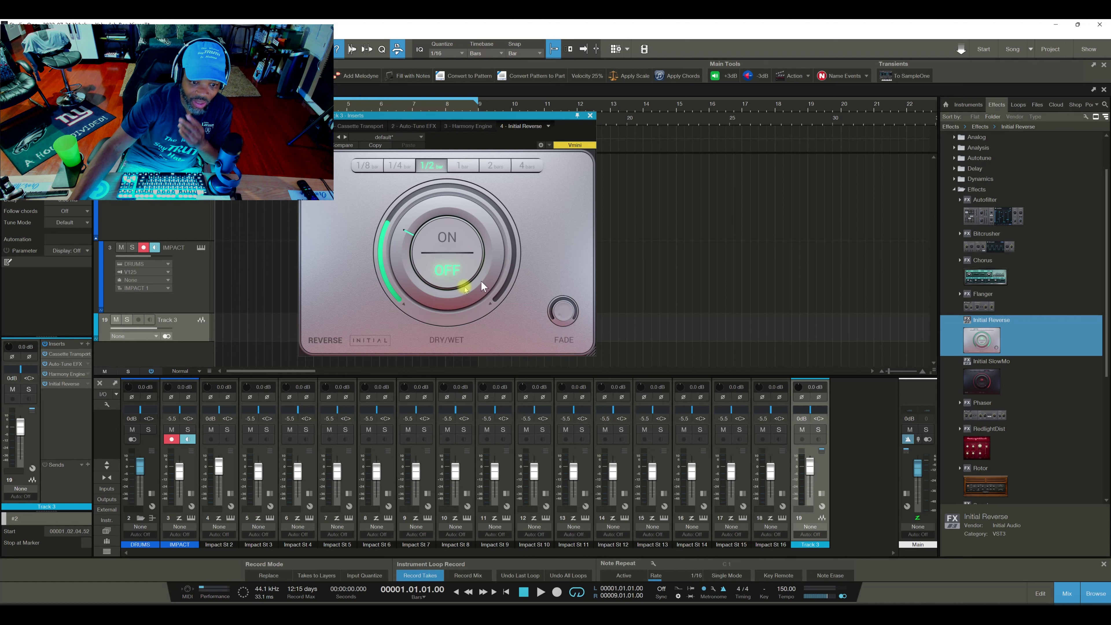
pyautogui.moveTo(409, 323)
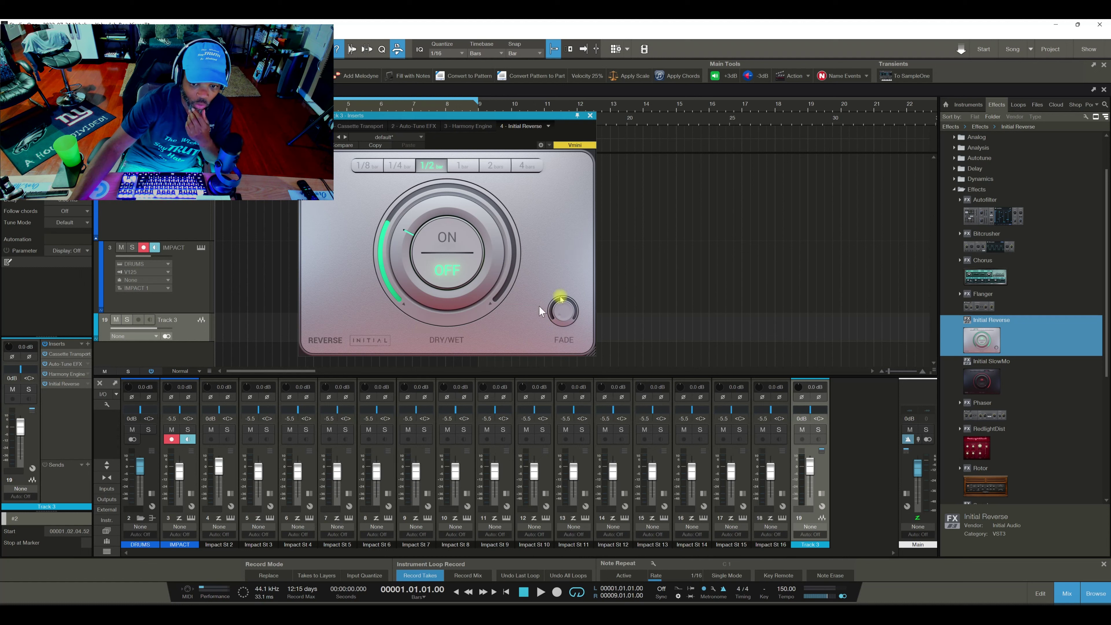
pyautogui.click(589, 116)
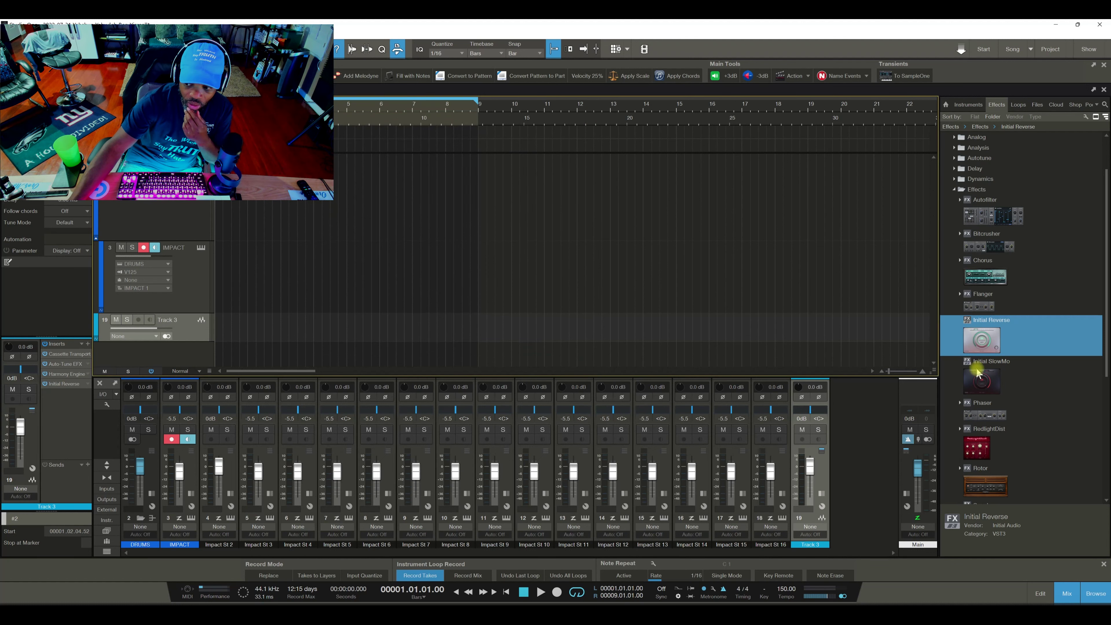
# Insert Initial SlowMo on Track 3, switch it off with its length at 1 bar, and close its window.
pyautogui.moveTo(980, 371); pyautogui.dragTo(200, 326)
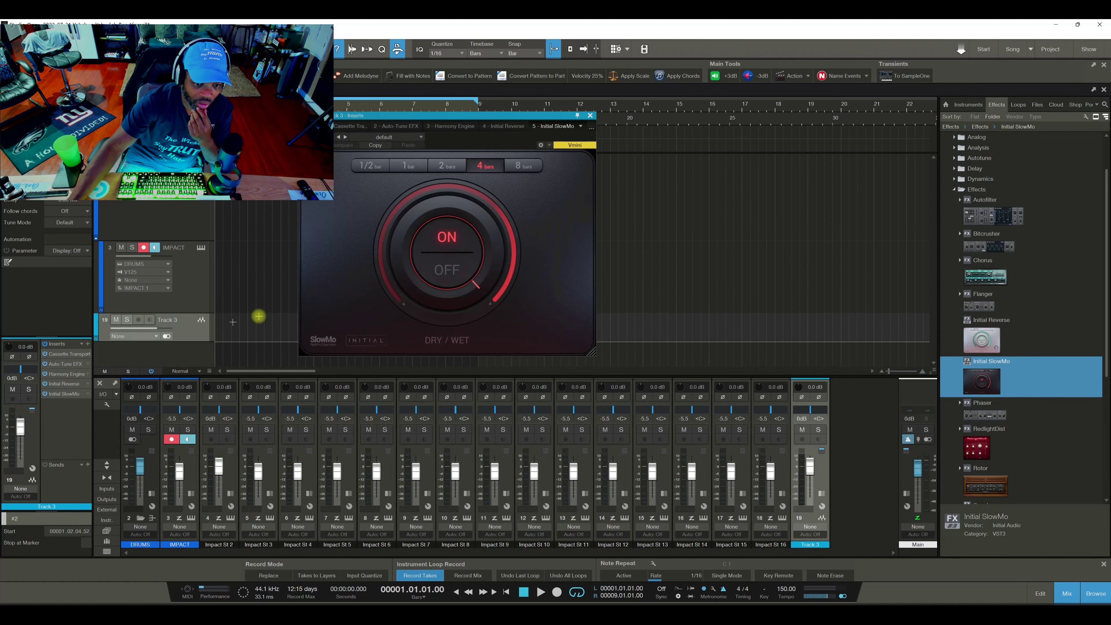
pyautogui.click(446, 240)
pyautogui.click(445, 245)
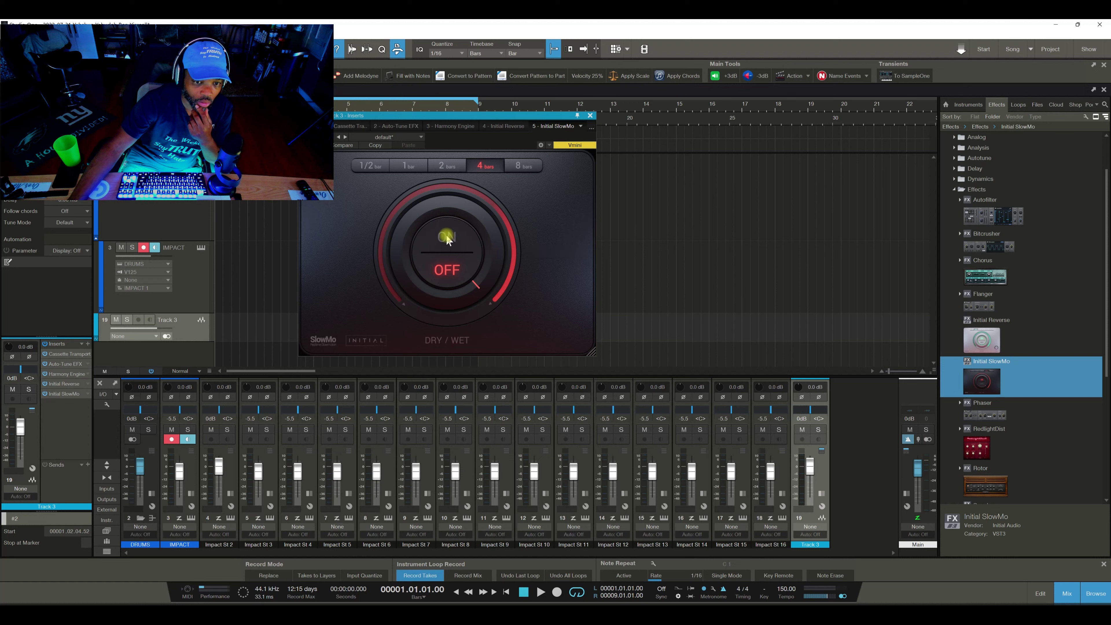
pyautogui.click(401, 168)
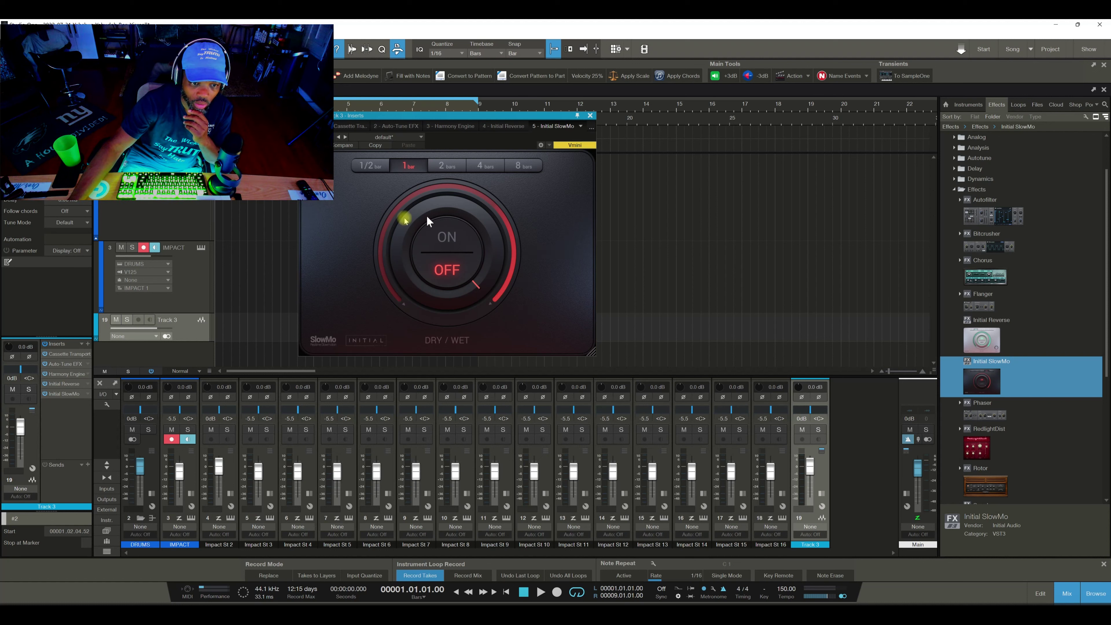
pyautogui.click(590, 116)
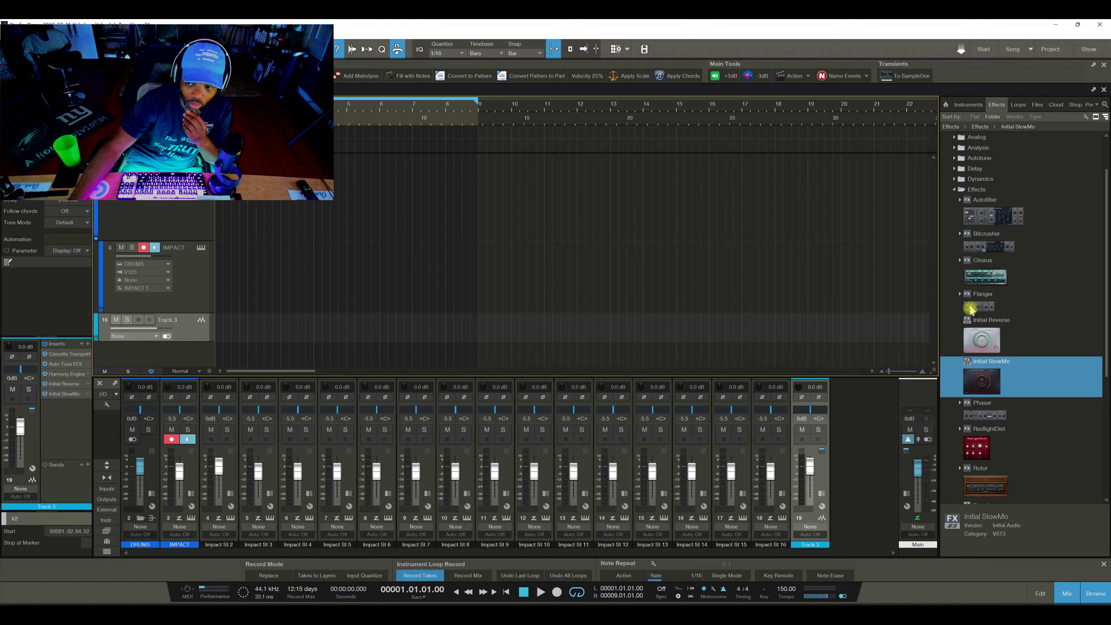
# Insert the Speakers plug-in on Track 3 and reposition its window to show both model slots.
pyautogui.scroll(-5, 992, 419)
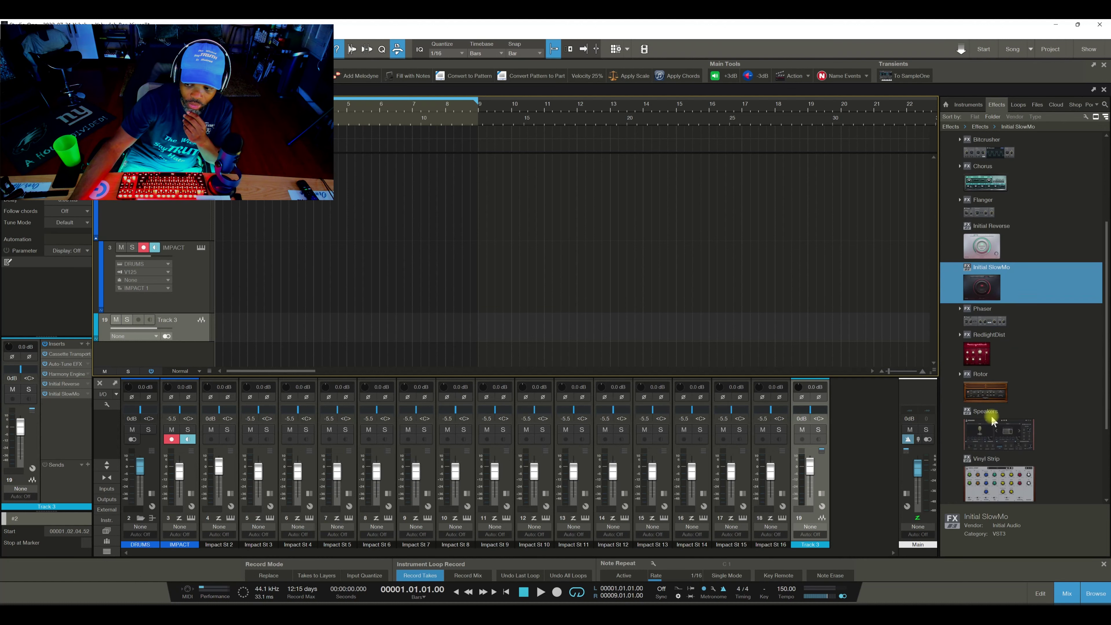
pyautogui.moveTo(1005, 379); pyautogui.dragTo(183, 326)
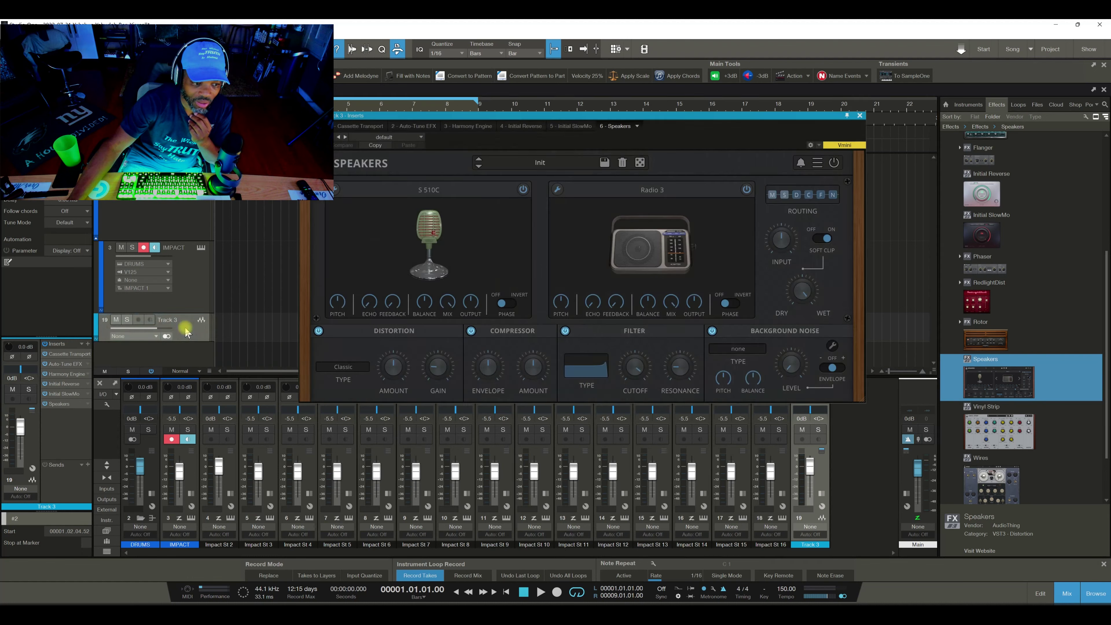
pyautogui.moveTo(530, 116); pyautogui.dragTo(473, 118)
pyautogui.moveTo(413, 255)
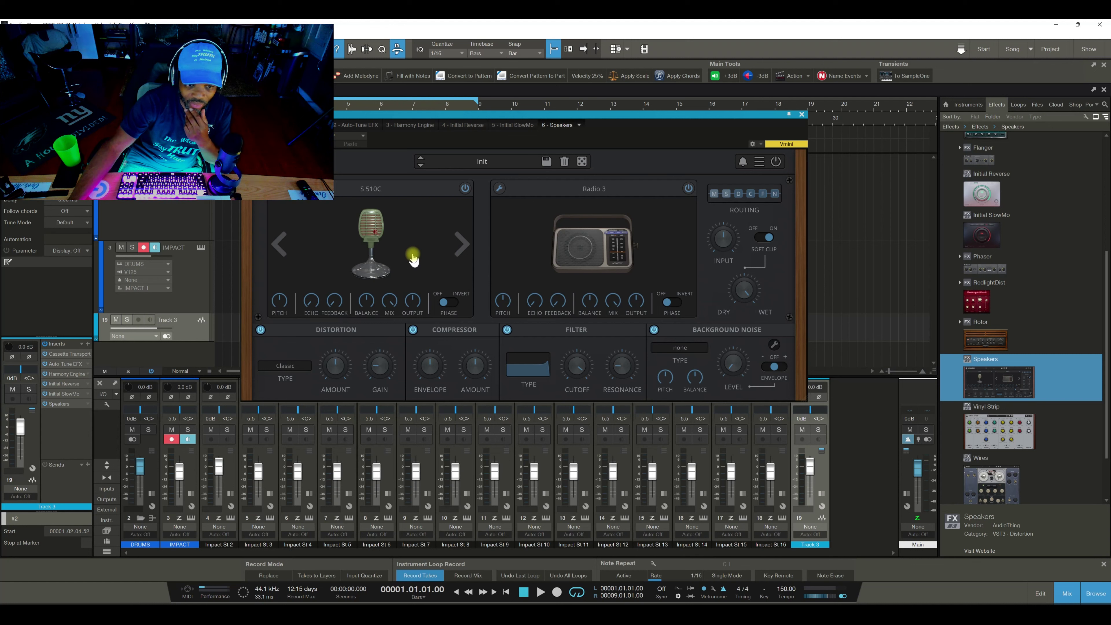
pyautogui.moveTo(574, 251)
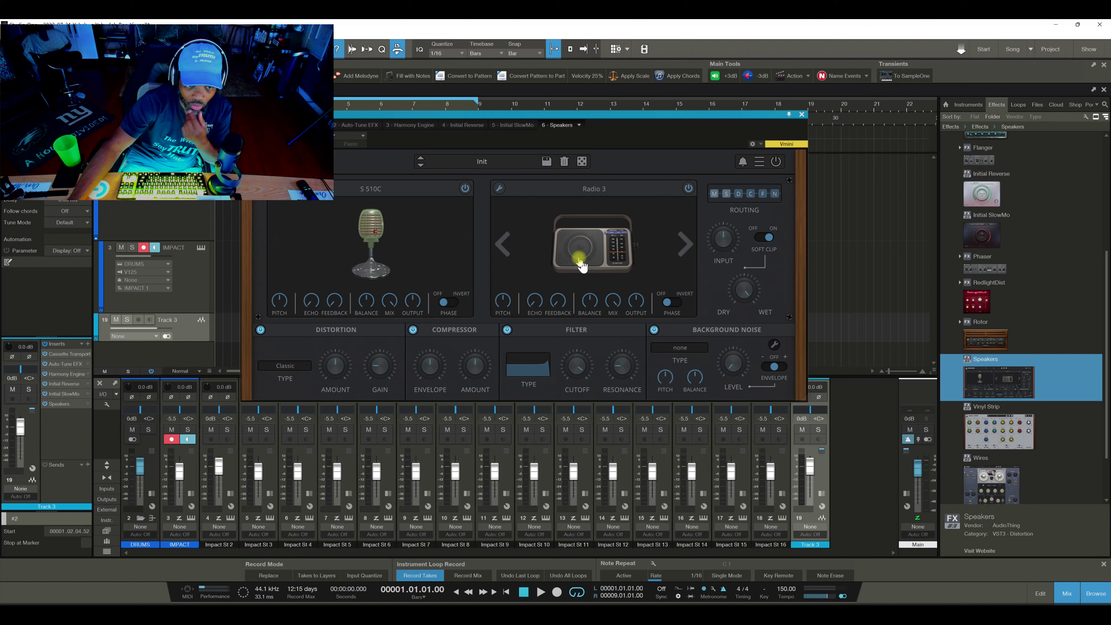
# Cycle through the microphone models in Speakers' first slot, including Talk-back, Piezo 3, EV RE20 and CB Radio, and select SE.
pyautogui.click(465, 251)
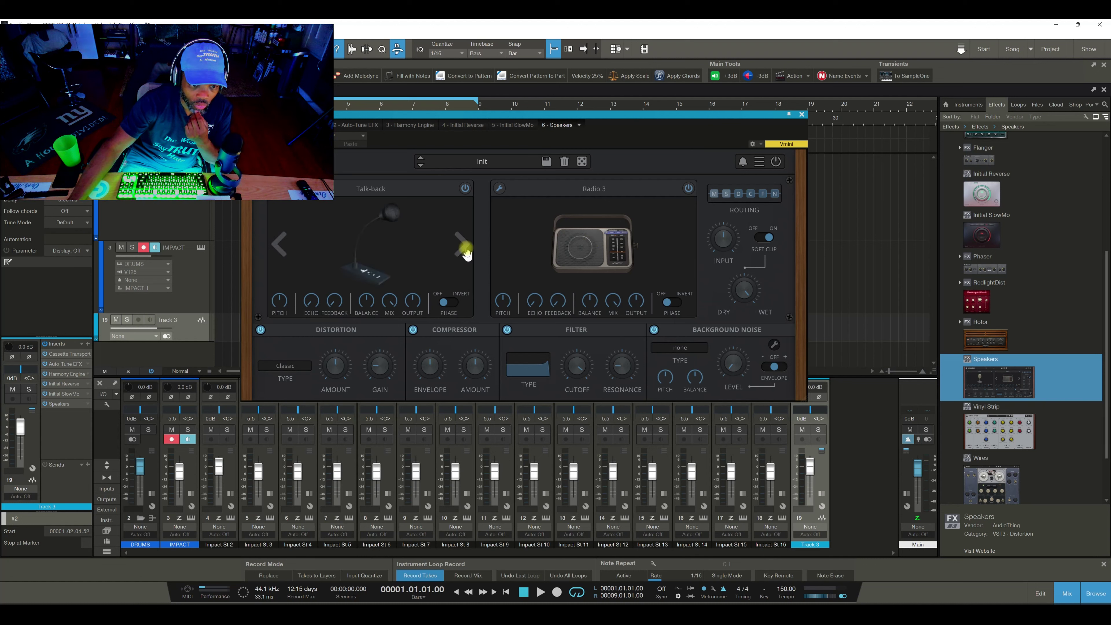
pyautogui.click(464, 250)
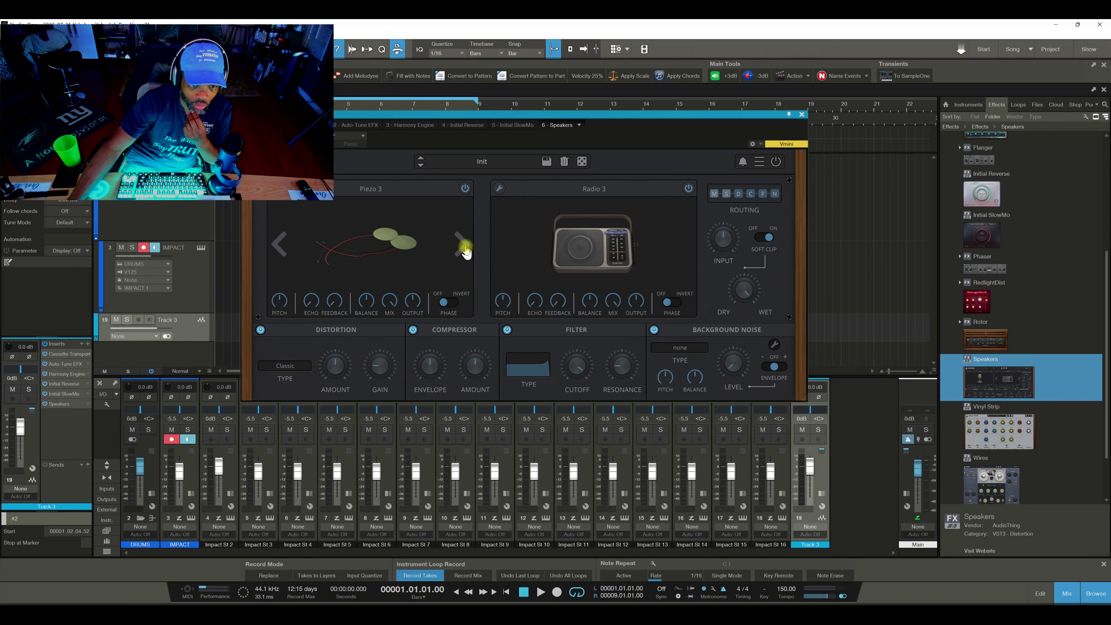
pyautogui.click(277, 245)
pyautogui.click(277, 245)
pyautogui.click(277, 245)
pyautogui.click(277, 246)
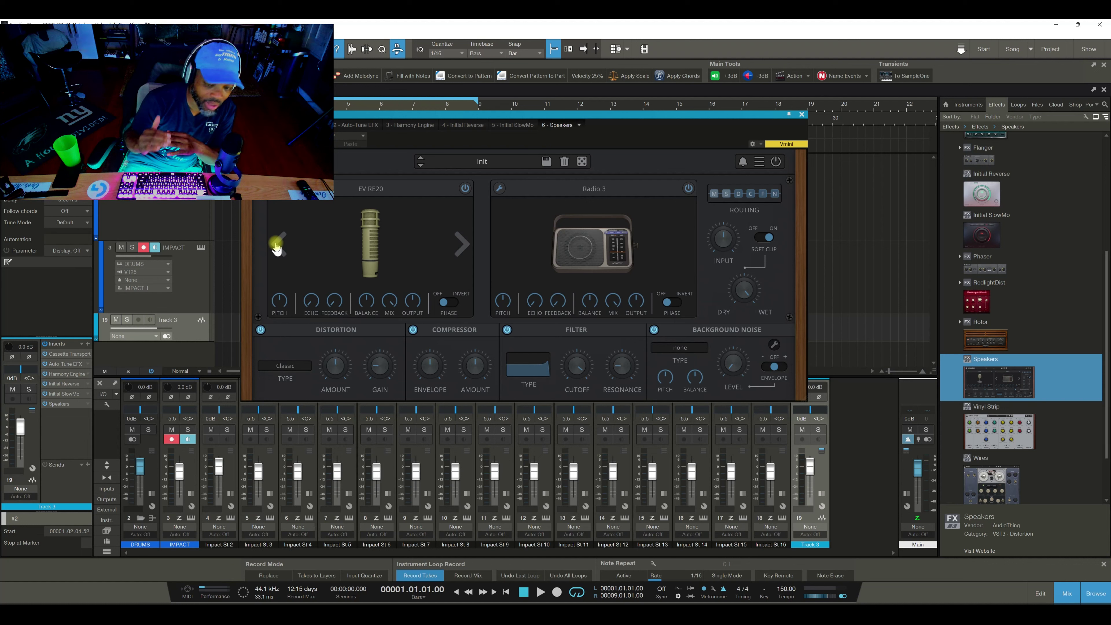
pyautogui.click(279, 246)
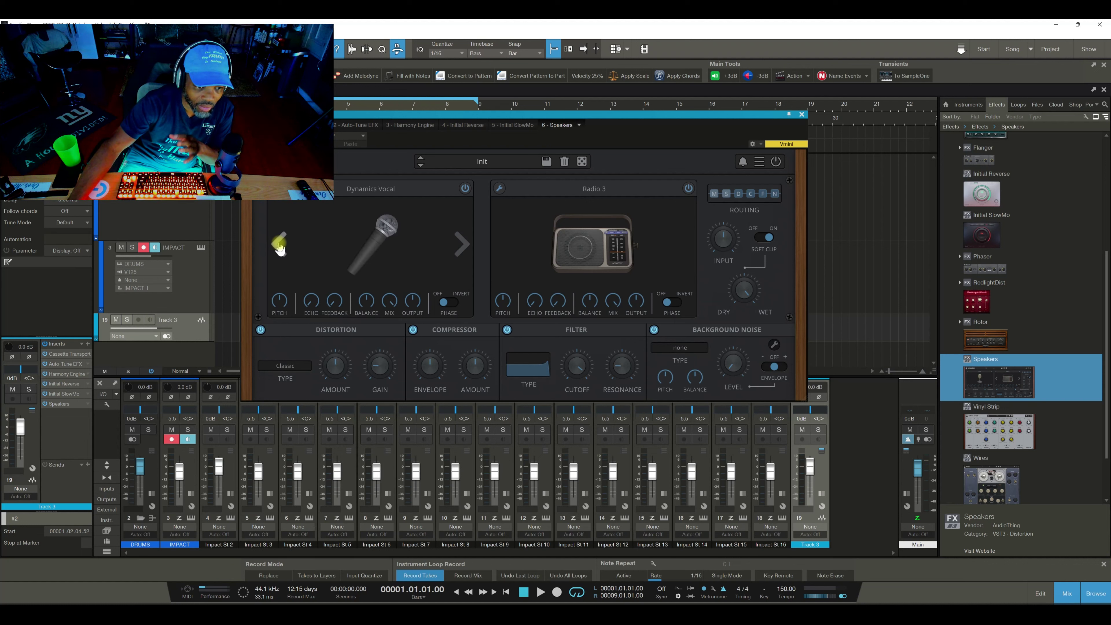
pyautogui.click(279, 246)
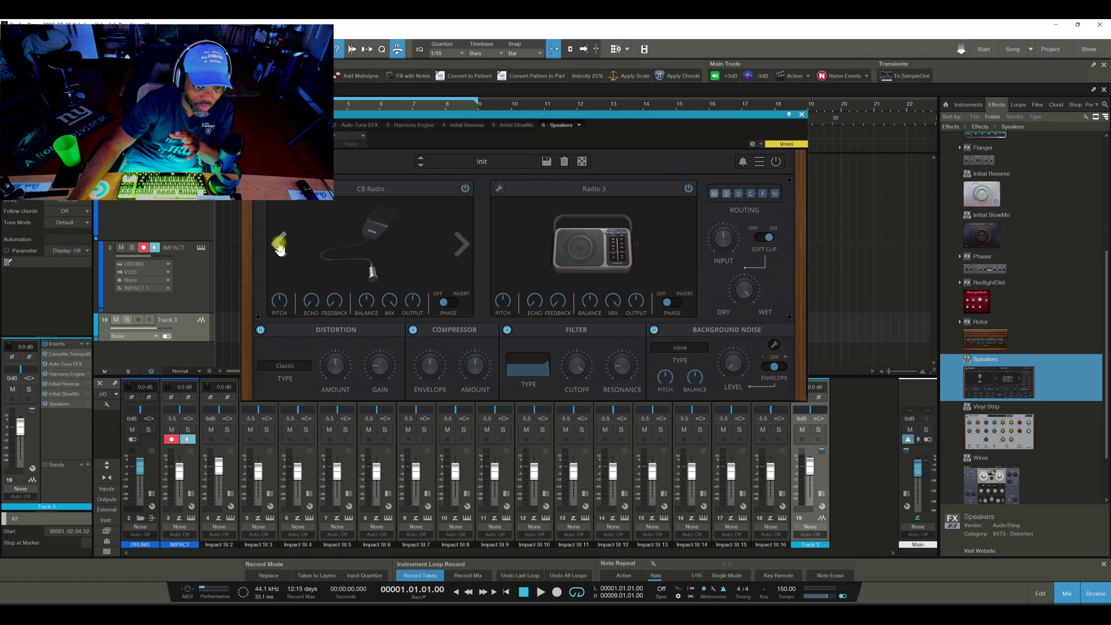
pyautogui.click(279, 246)
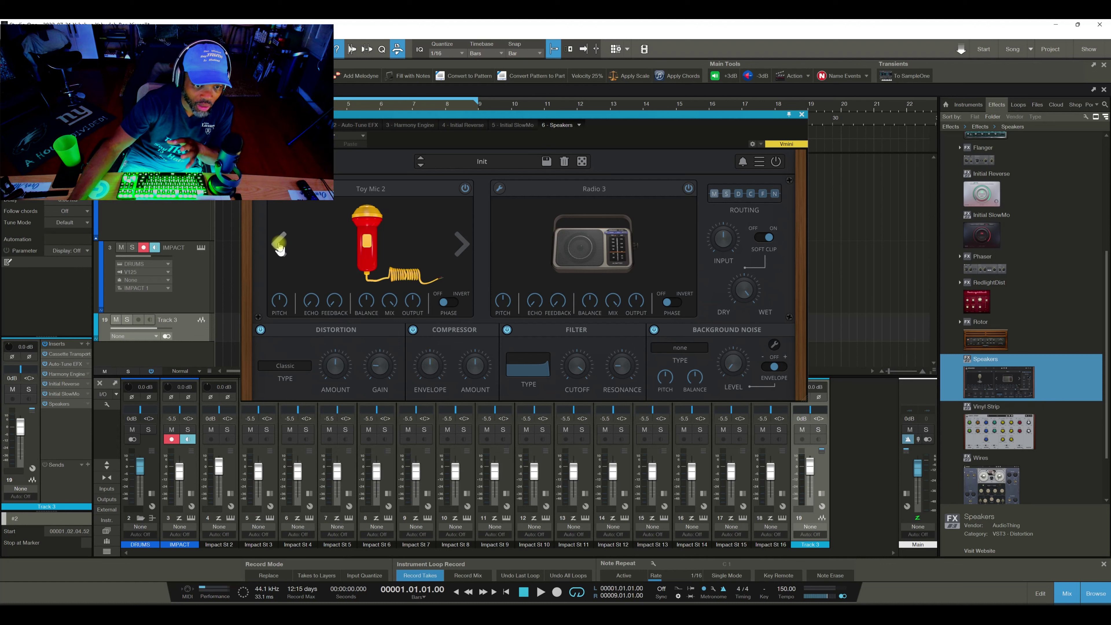
pyautogui.click(279, 246)
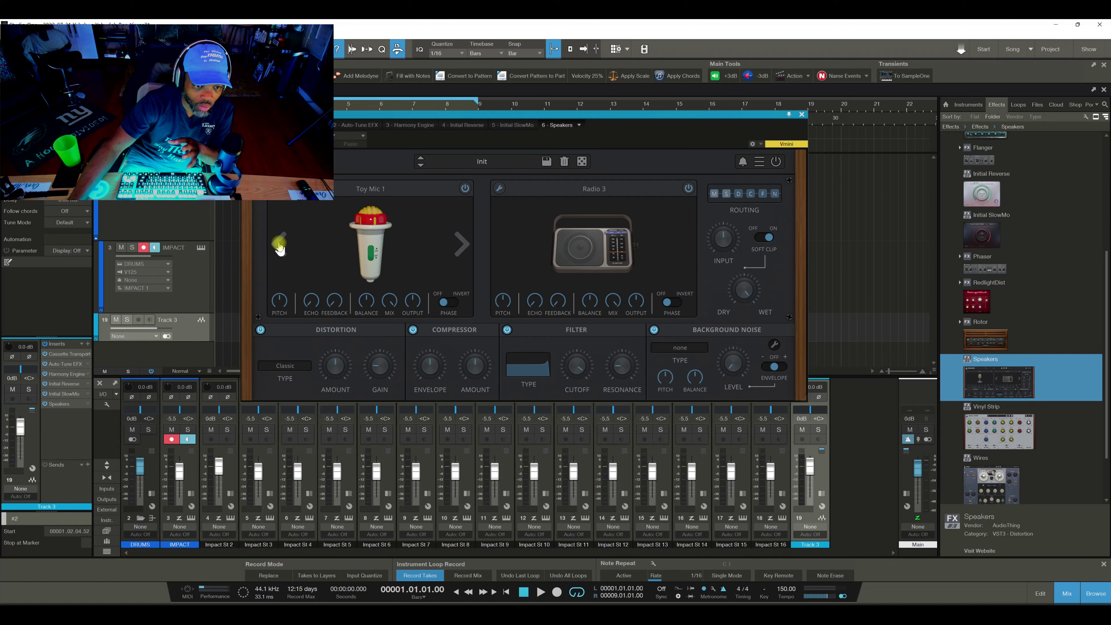
pyautogui.click(279, 246)
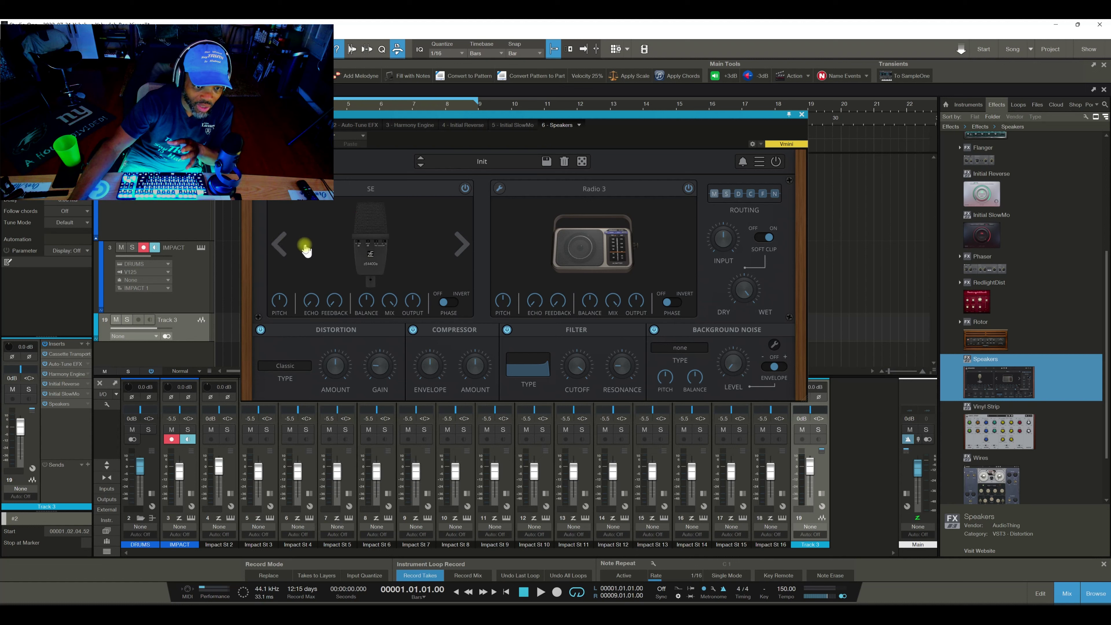
# Select the Type G microphone in Speakers' first slot and advance the second slot's model through Bluetooth Speaker 1 to Piezo 2.
pyautogui.click(280, 247)
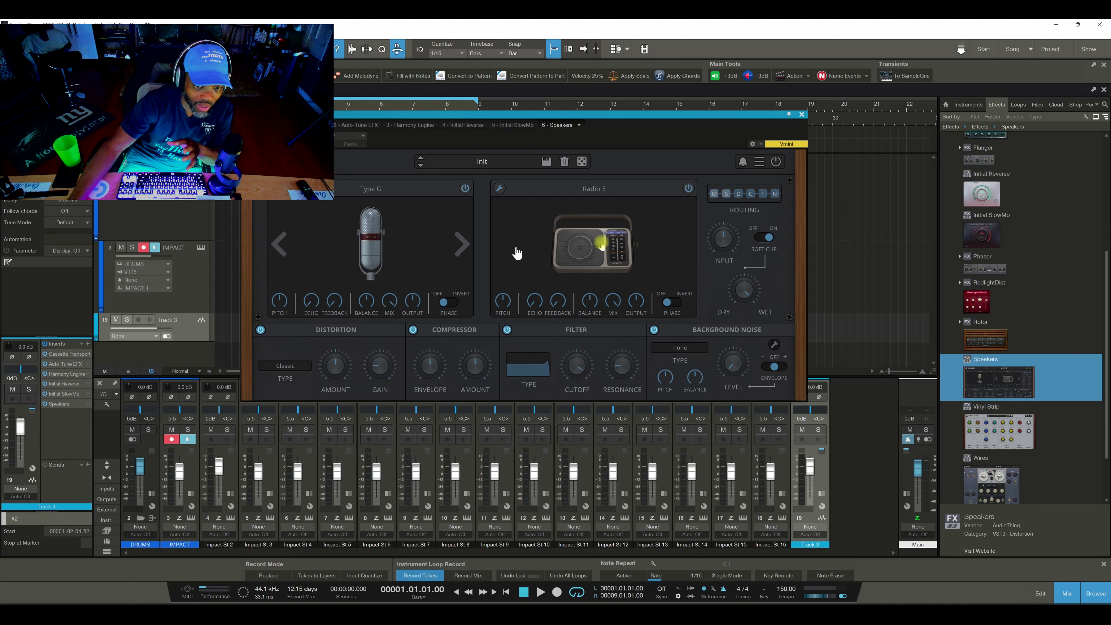
pyautogui.click(686, 245)
pyautogui.click(686, 245)
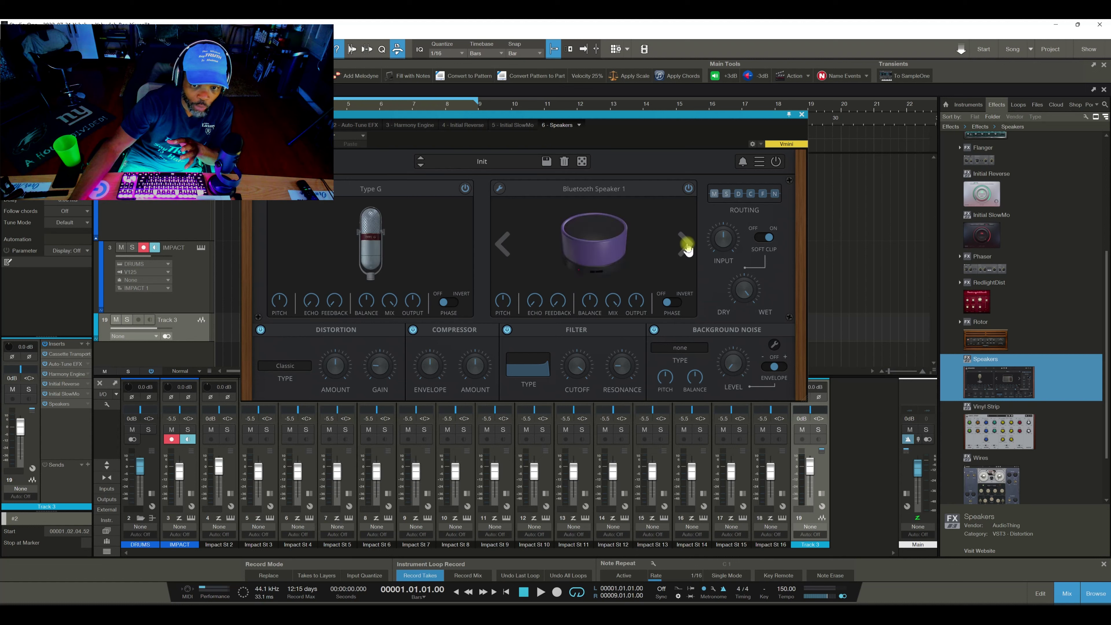
pyautogui.click(686, 245)
pyautogui.click(686, 245)
pyautogui.click(687, 245)
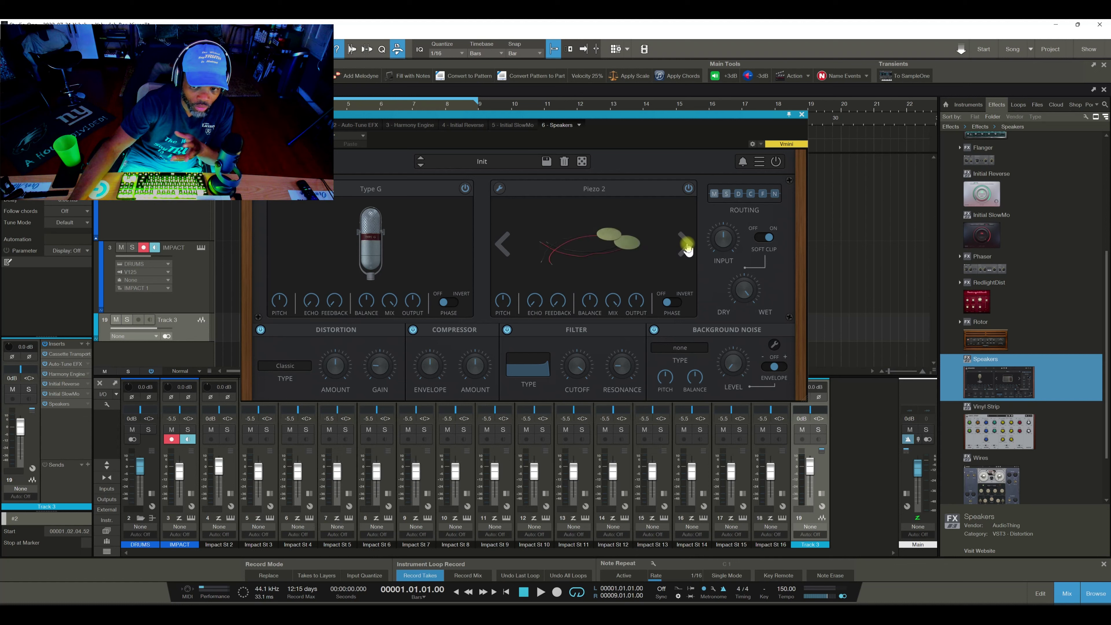
# Step the second slot's models back through Radio 1, Telephone 1970 and Smartphone 2 to Walkman, and close the Speakers window.
pyautogui.click(503, 244)
pyautogui.click(502, 244)
pyautogui.click(503, 244)
pyautogui.click(502, 244)
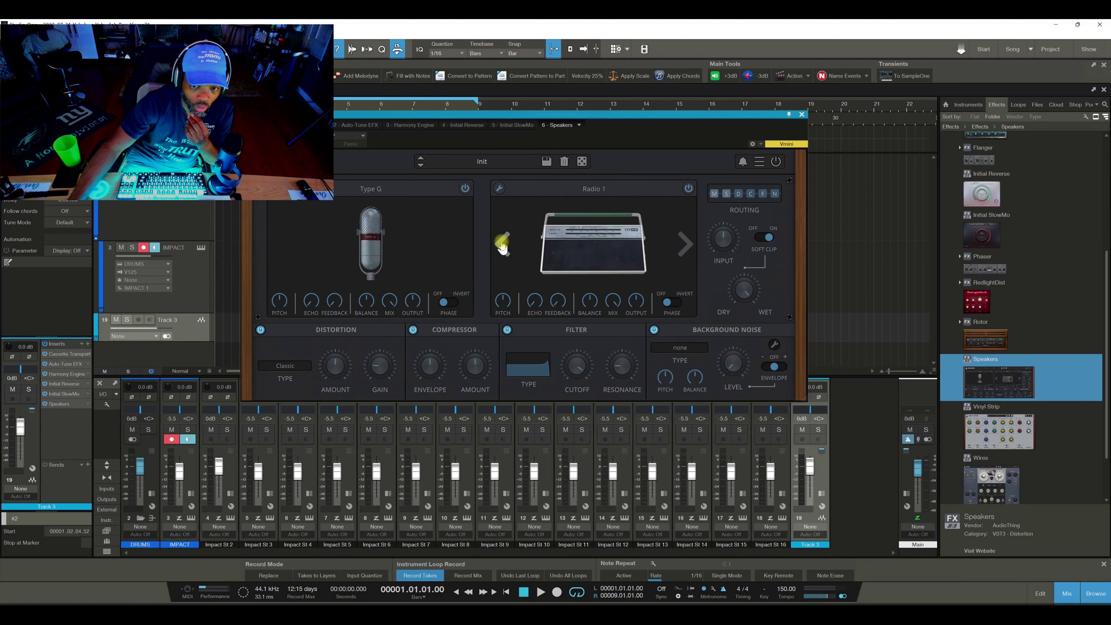
pyautogui.click(502, 244)
pyautogui.click(503, 244)
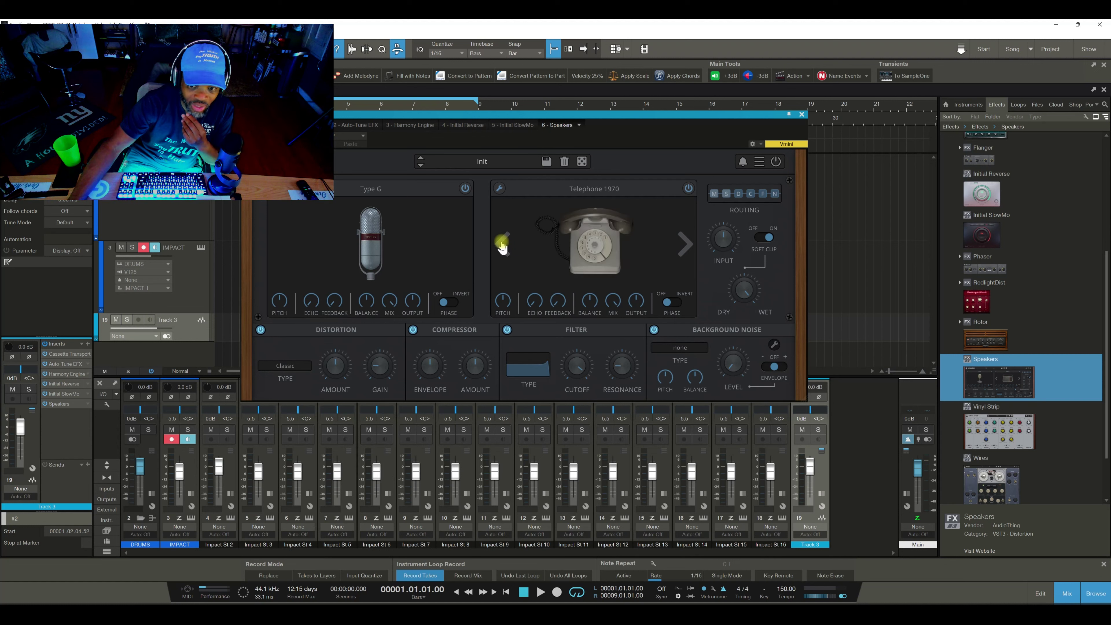
pyautogui.click(502, 244)
pyautogui.click(502, 244)
pyautogui.click(503, 244)
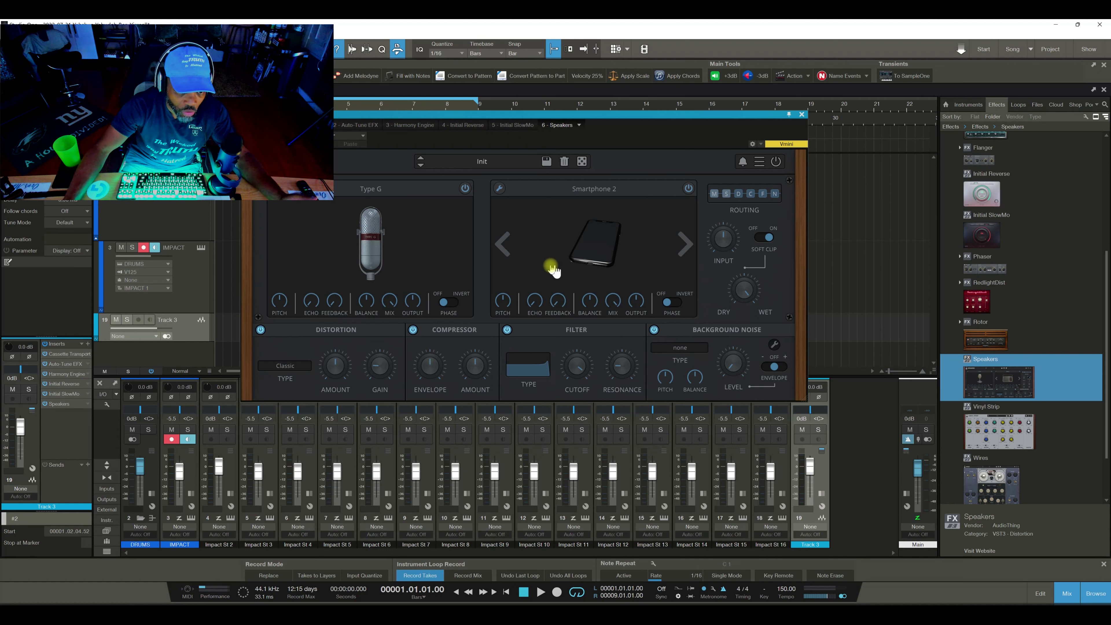
pyautogui.click(504, 245)
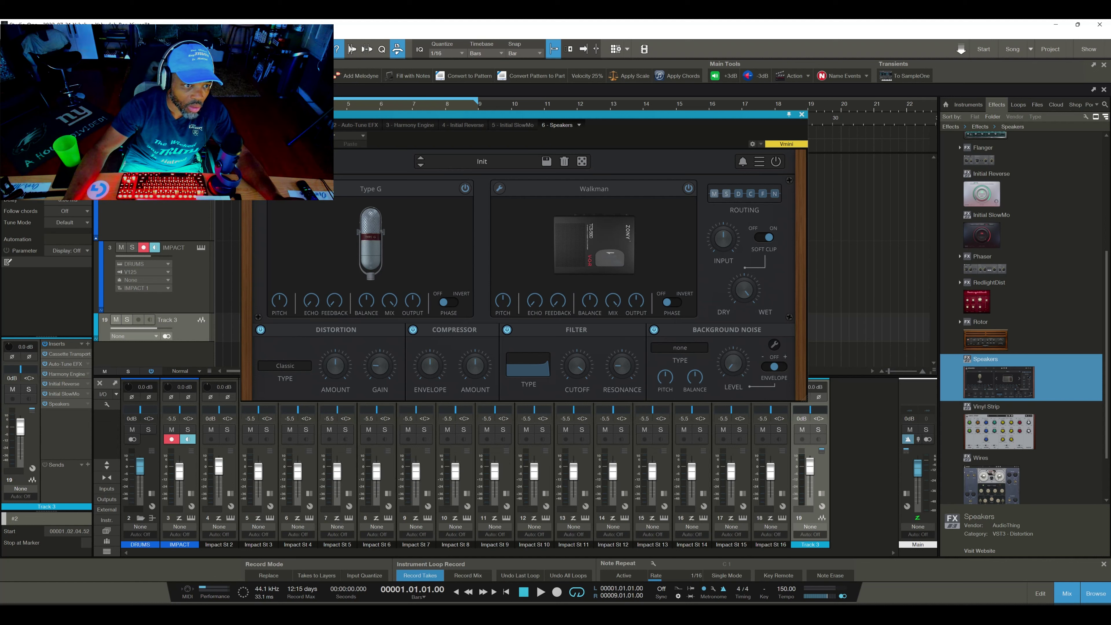
pyautogui.click(306, 161)
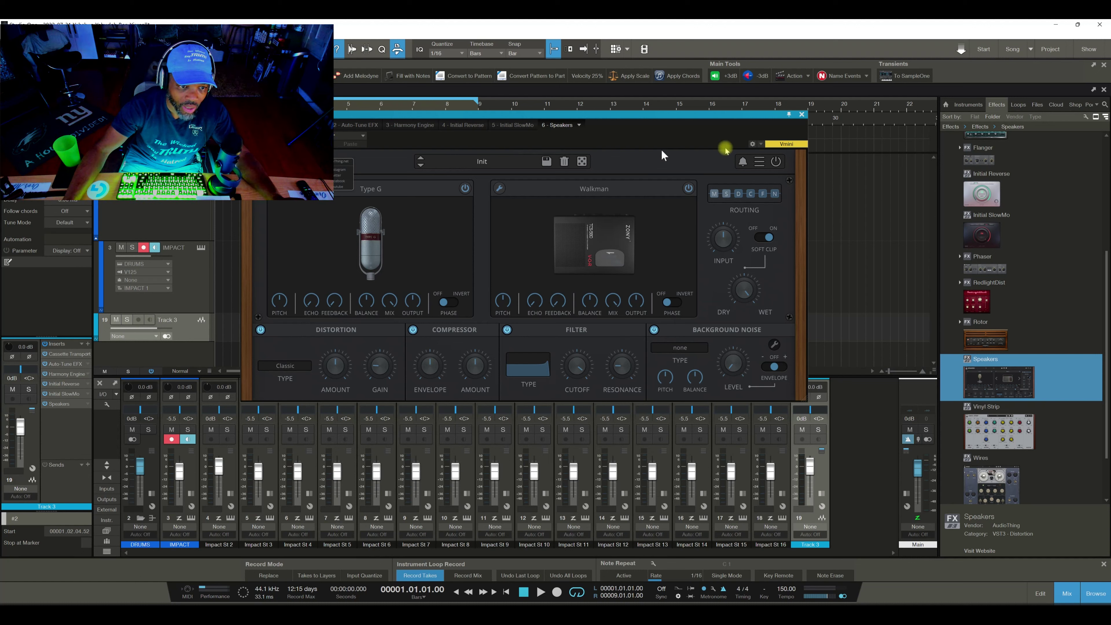
pyautogui.click(802, 114)
# Insert the Vinyl Strip plug-in on Track 3 and toggle its Vinyl section off and back on.
pyautogui.scroll(-2, 984, 350)
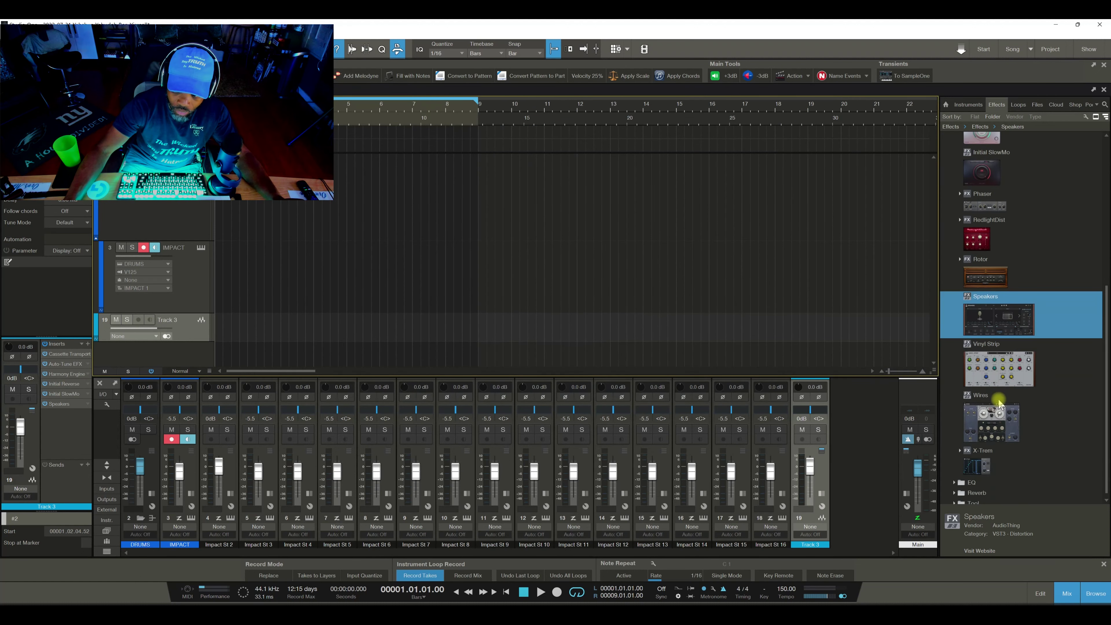
pyautogui.moveTo(1013, 376); pyautogui.dragTo(192, 337)
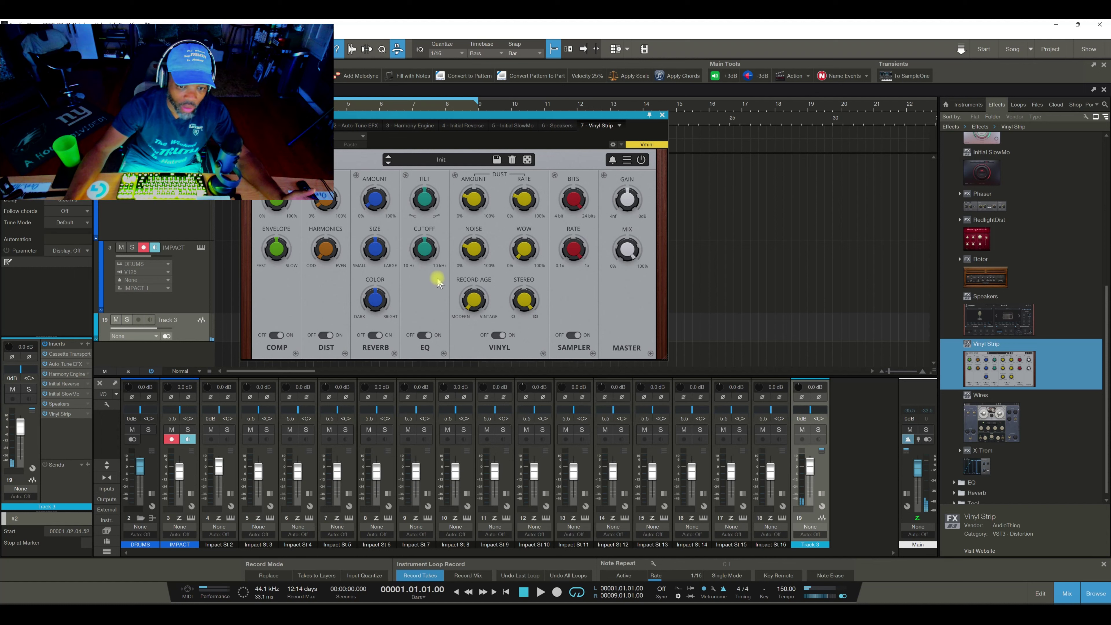
pyautogui.click(498, 335)
pyautogui.click(497, 336)
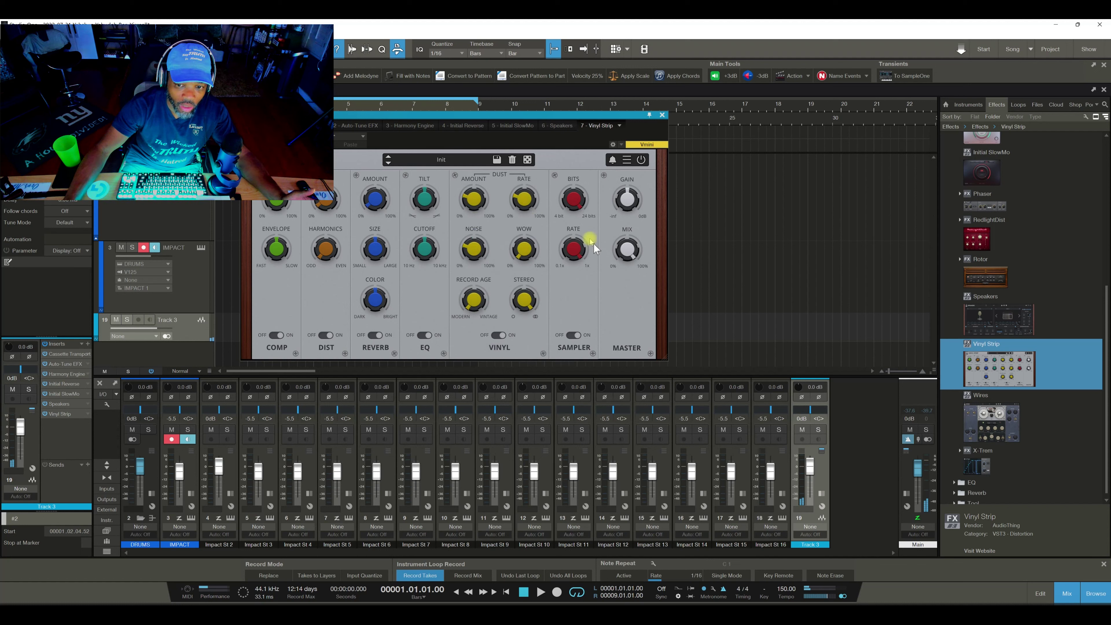
# Try Vinyl Strip's Rain factory preset, load Vintage Drums 2 instead, and close the plug-in window.
pyautogui.click(472, 161)
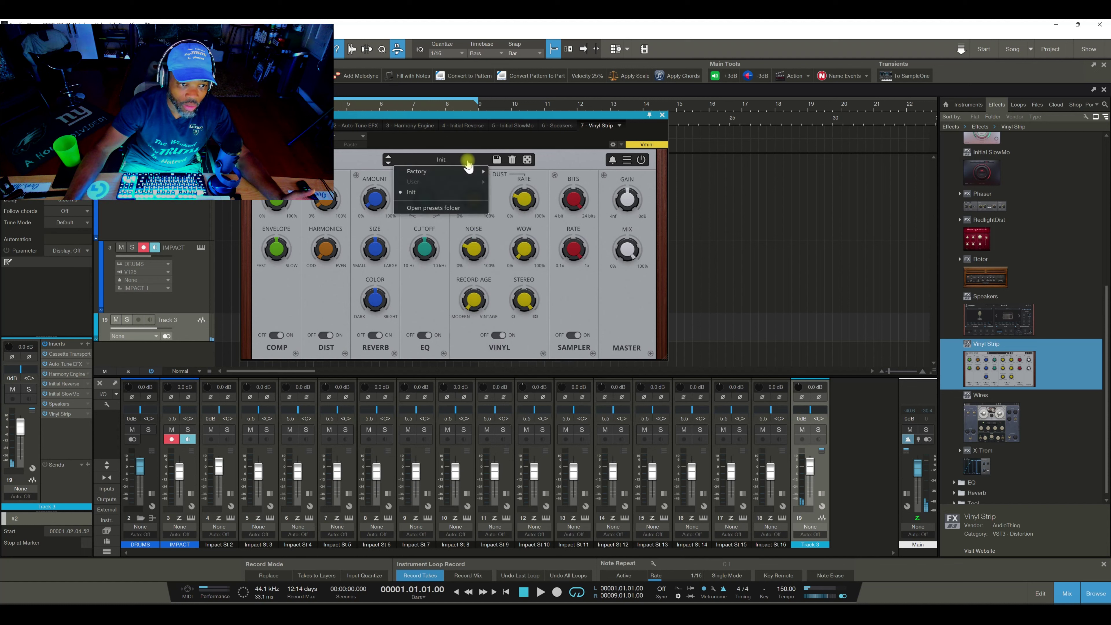
pyautogui.moveTo(474, 171)
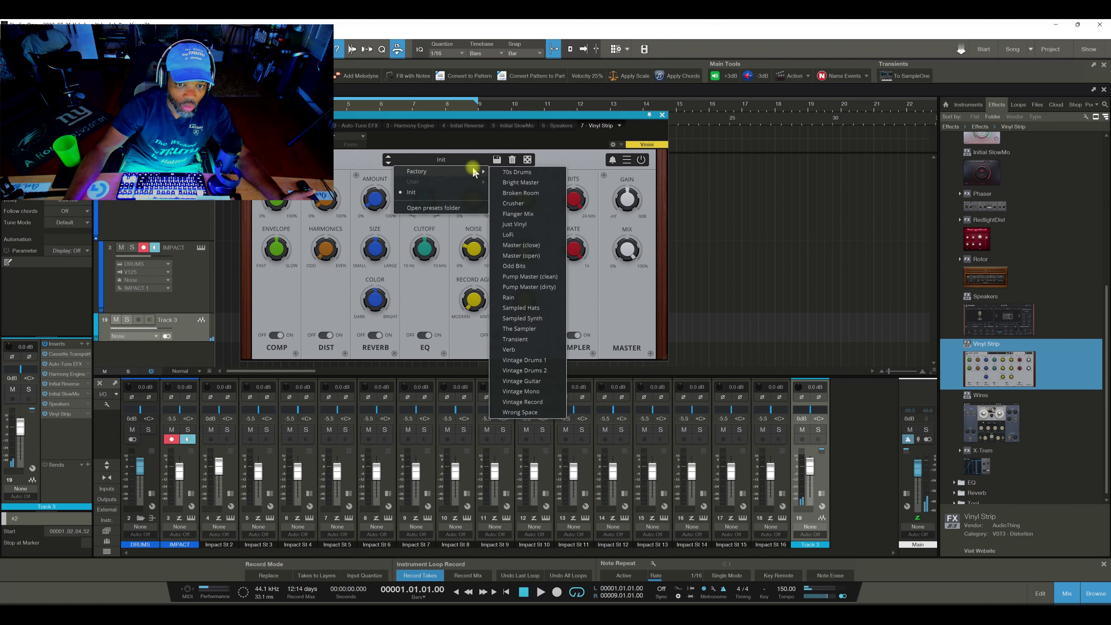
pyautogui.click(520, 298)
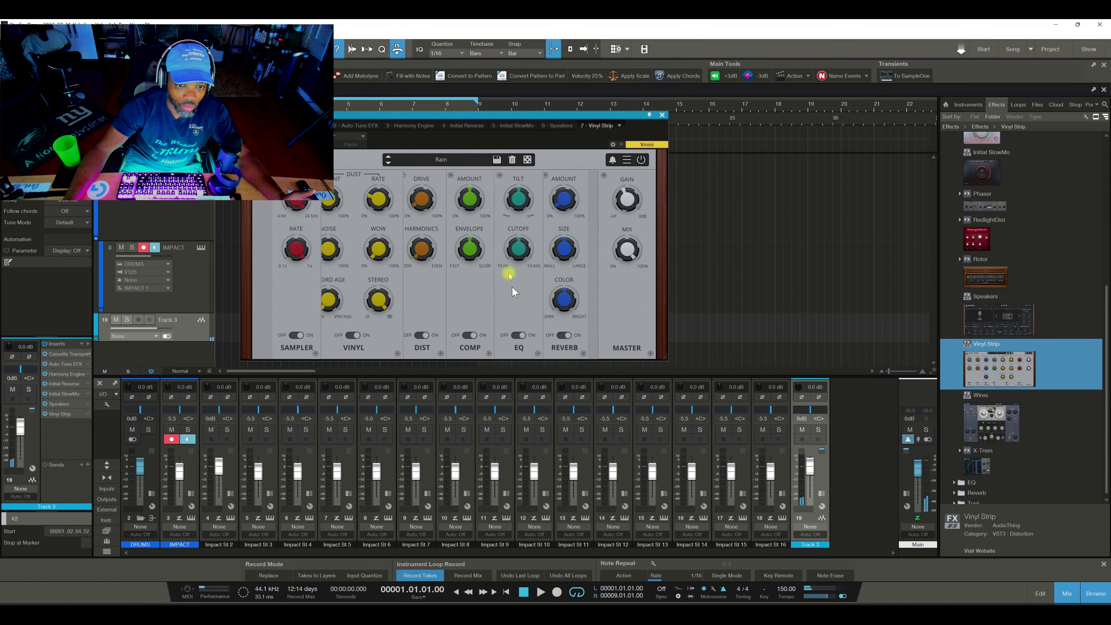
pyautogui.click(472, 162)
pyautogui.moveTo(473, 171)
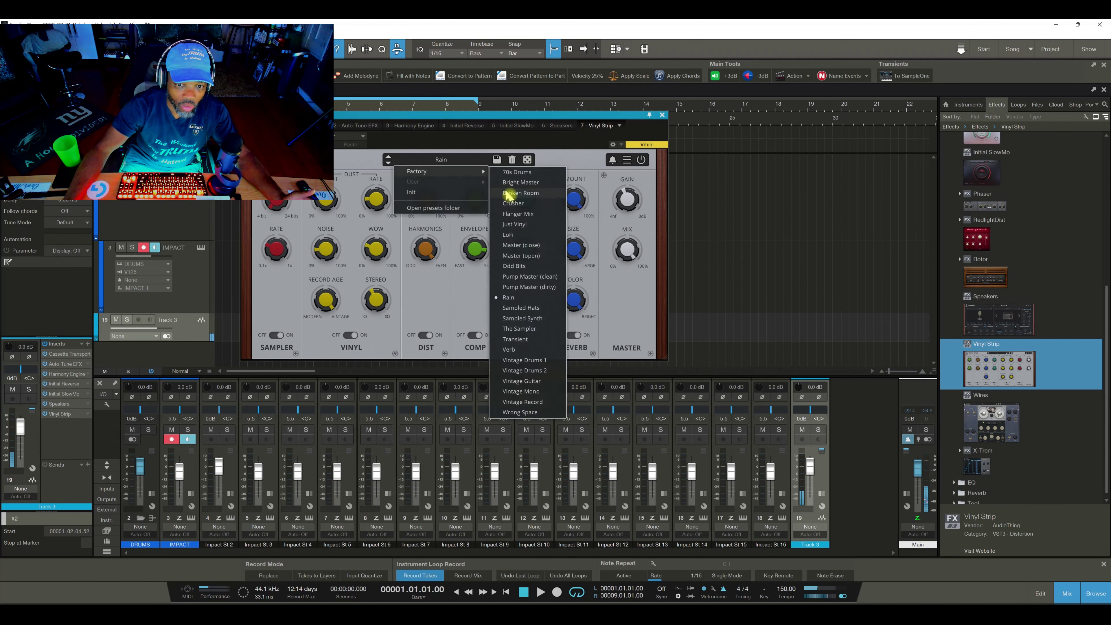
pyautogui.click(519, 370)
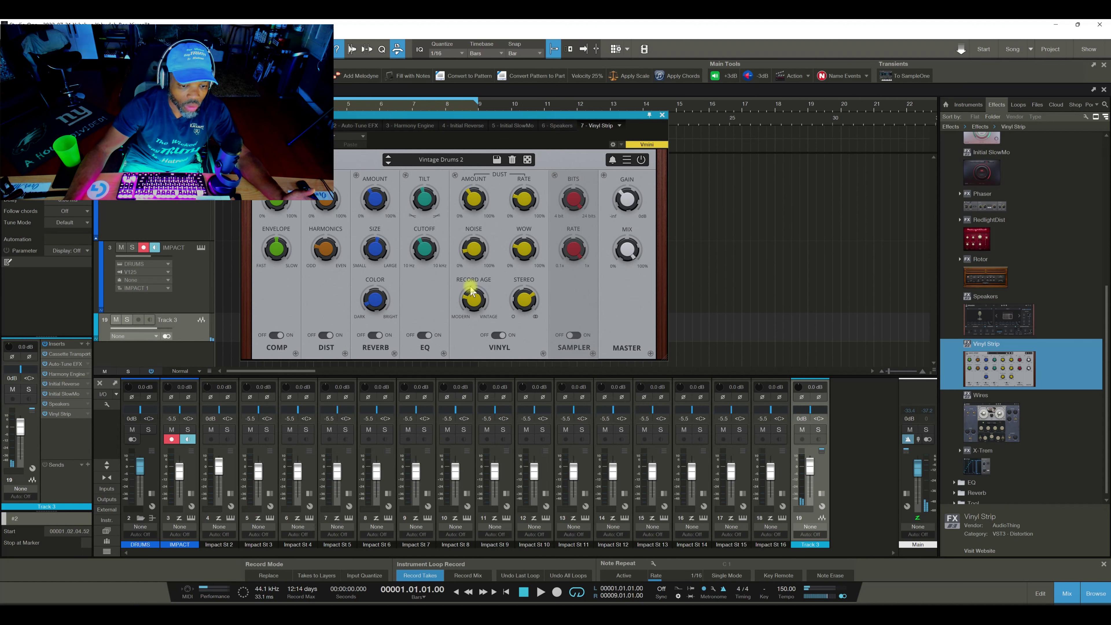
pyautogui.click(663, 115)
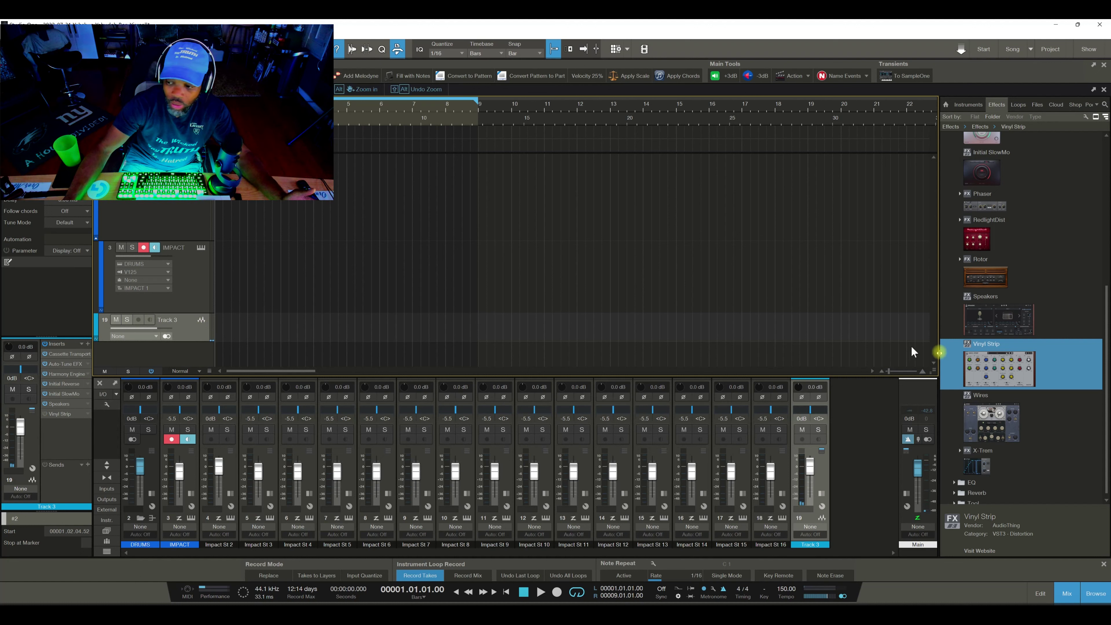
# Insert the Wires plug-in on Track 3, reposition its window, and load one of its presets.
pyautogui.moveTo(994, 418); pyautogui.dragTo(188, 327)
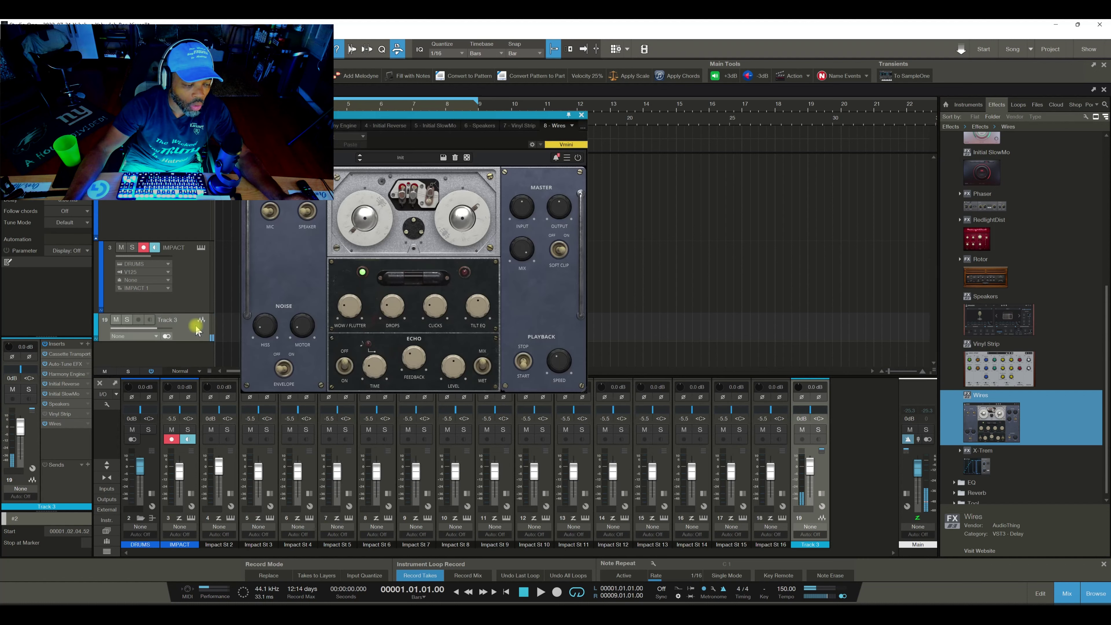
pyautogui.moveTo(447, 114); pyautogui.dragTo(523, 116)
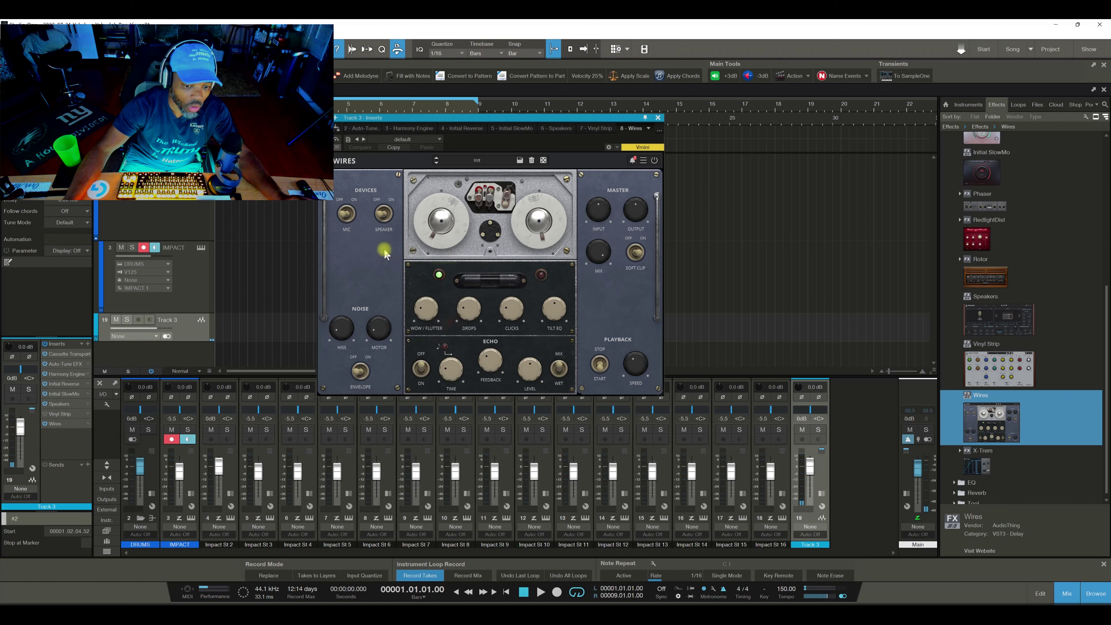
pyautogui.click(503, 160)
pyautogui.moveTo(496, 174)
pyautogui.click(531, 179)
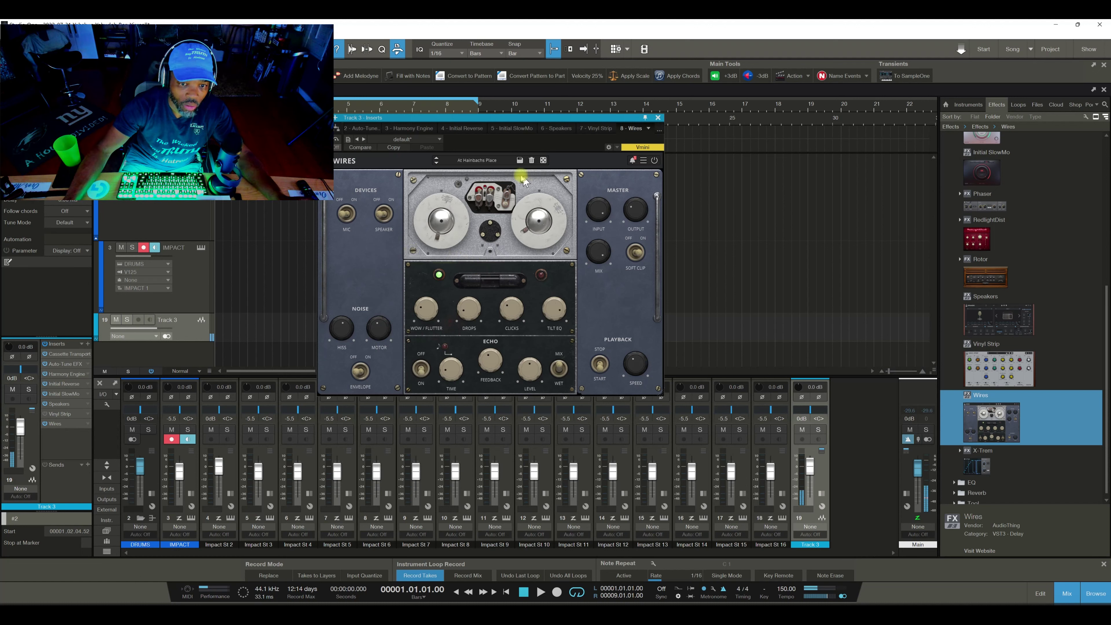
# Advance through the Wires presets to Flanger and close the plug-in window.
pyautogui.click(436, 165)
pyautogui.click(436, 165)
pyautogui.click(436, 165)
pyautogui.click(436, 165)
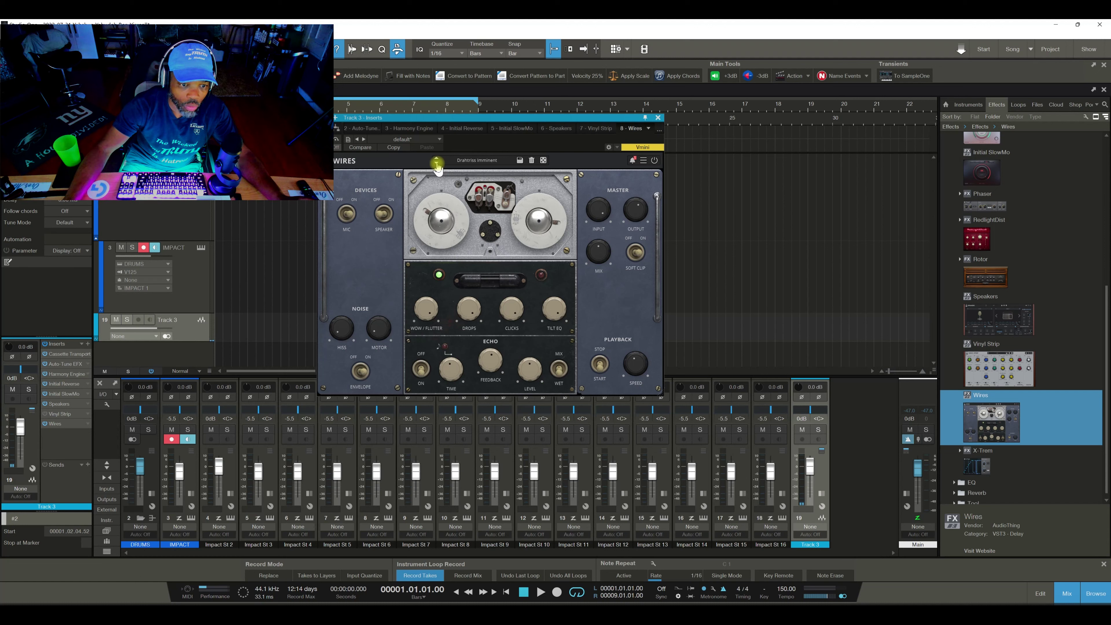
pyautogui.click(436, 165)
pyautogui.click(437, 165)
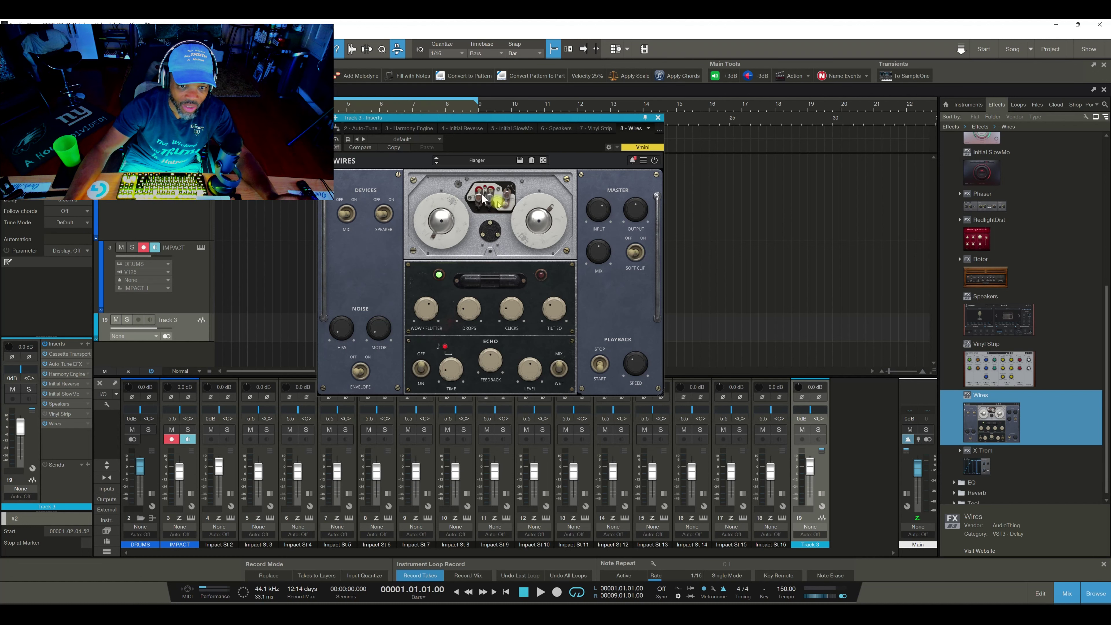
pyautogui.click(658, 118)
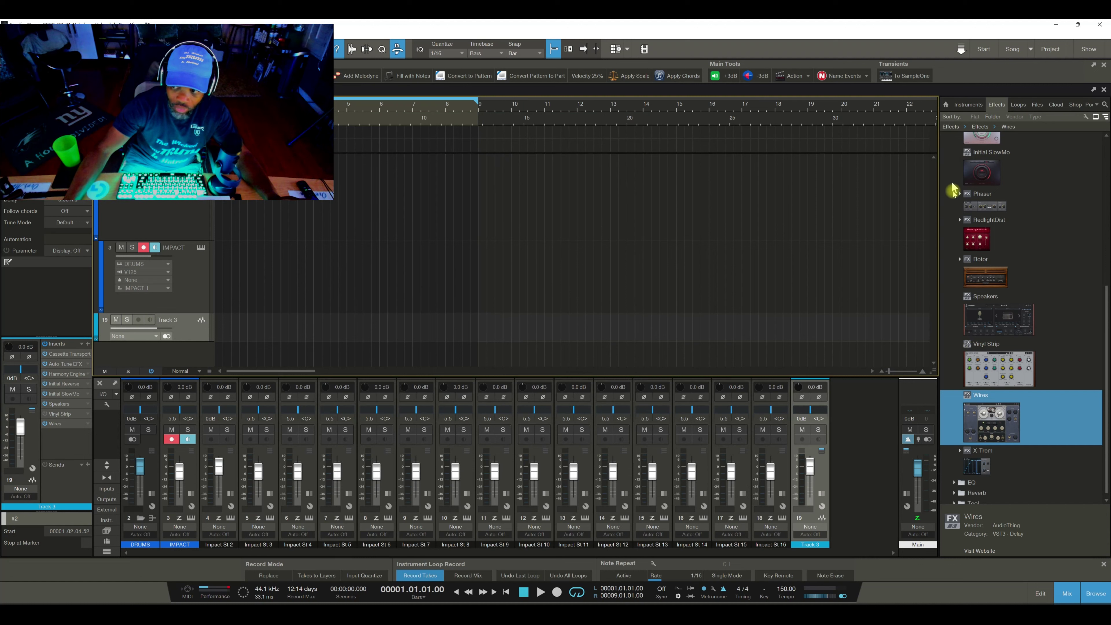
# Review the plug-ins in the browser's Effects category, from Autofilter down to X-Trem, and collapse the folder.
pyautogui.scroll(6, 966, 285)
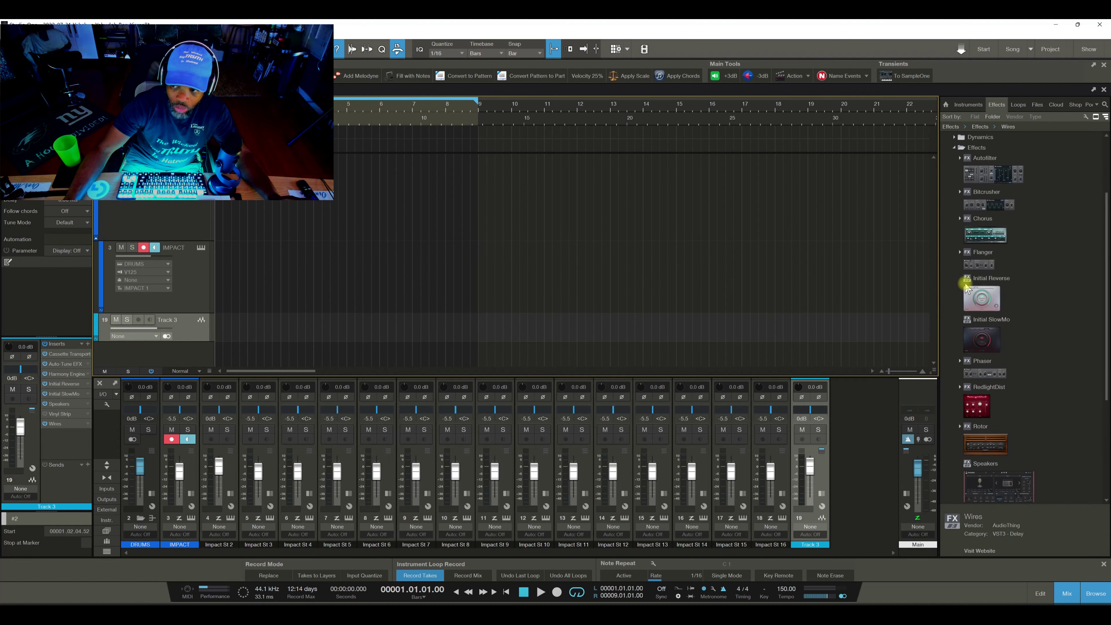
pyautogui.click(957, 221)
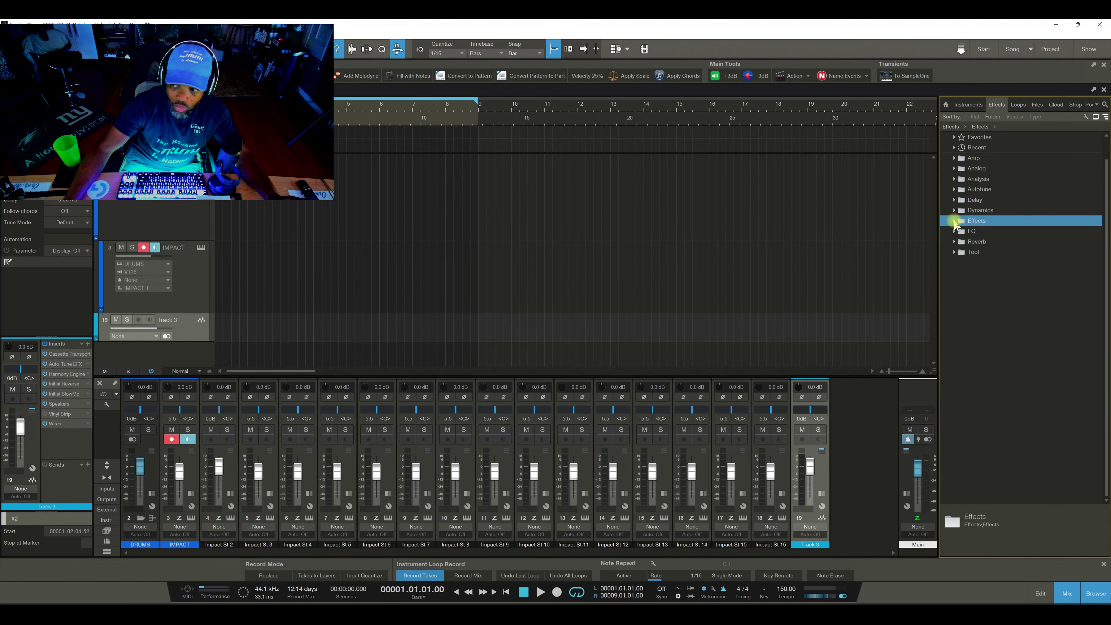
pyautogui.click(955, 223)
pyautogui.scroll(-5, 973, 354)
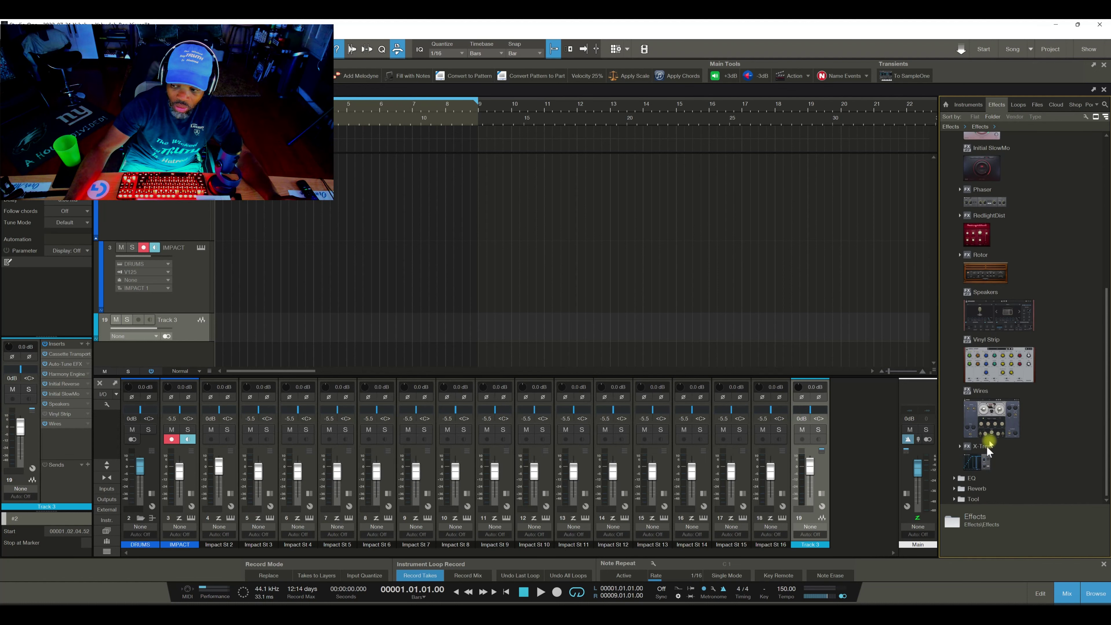
pyautogui.scroll(2, 998, 407)
pyautogui.scroll(5, 998, 410)
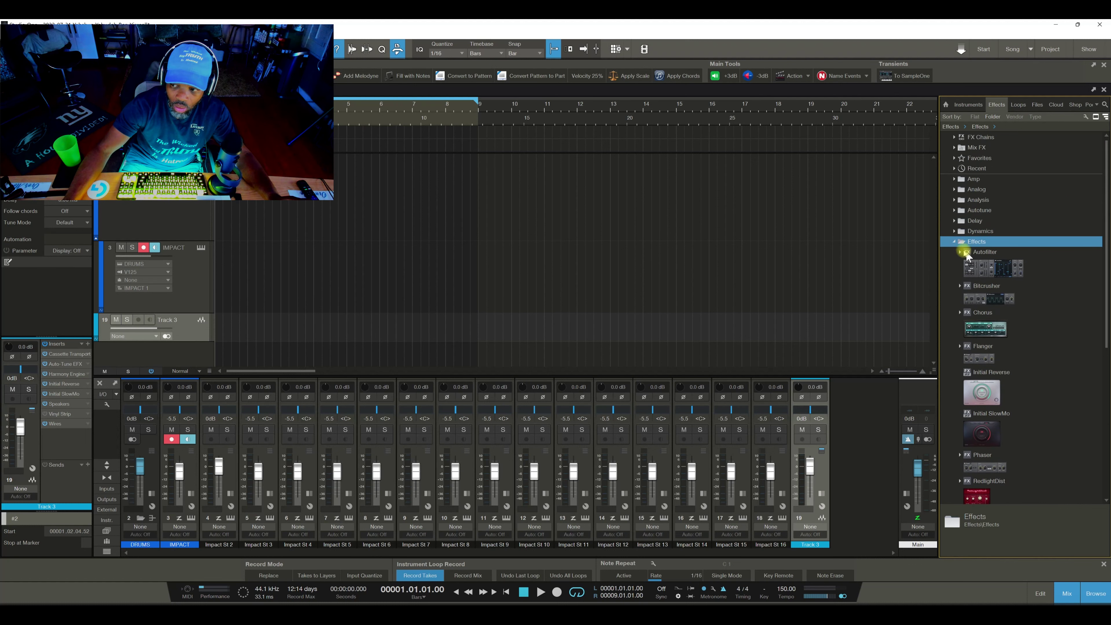
pyautogui.click(954, 242)
# Examine the plug-ins in the browser's EQ and Reverb folders, collapsing each folder after viewing it.
pyautogui.click(955, 253)
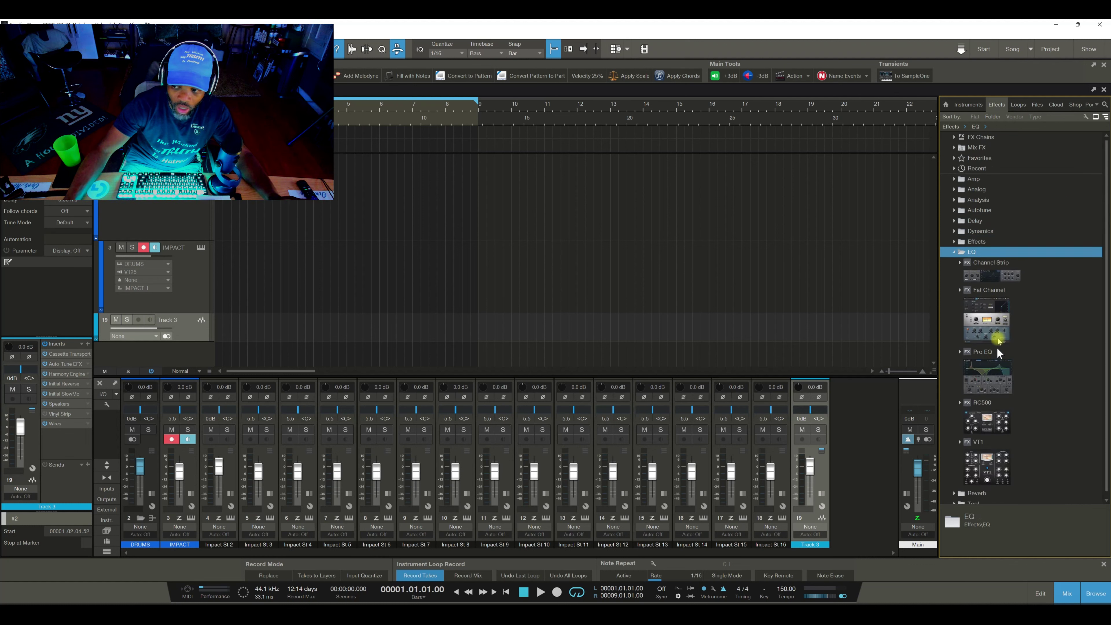
pyautogui.scroll(-1, 999, 446)
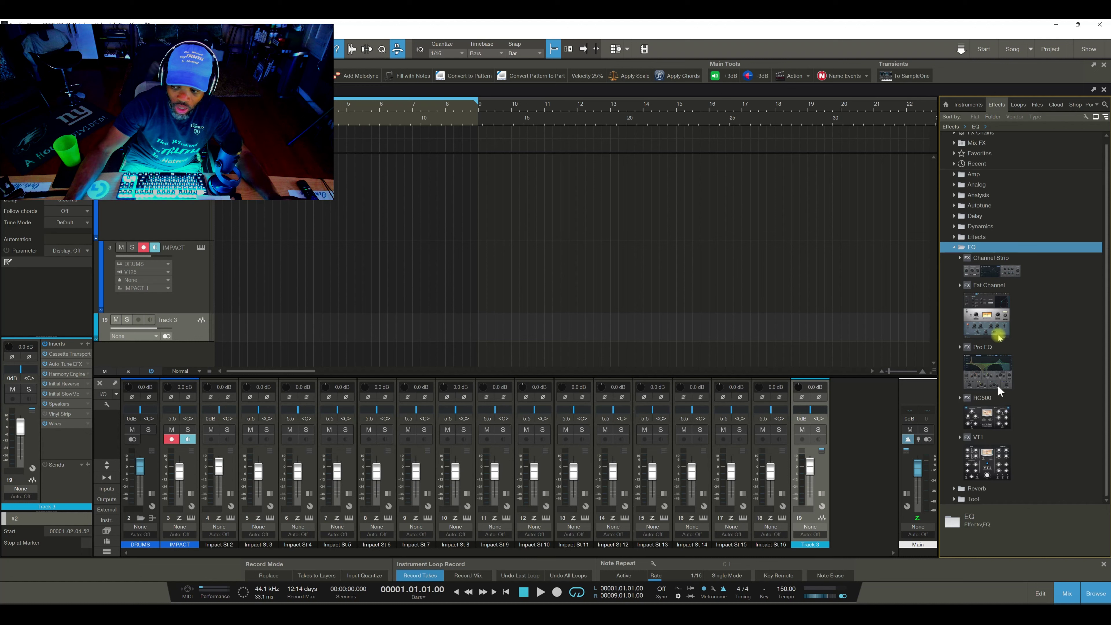
pyautogui.click(955, 248)
pyautogui.click(955, 262)
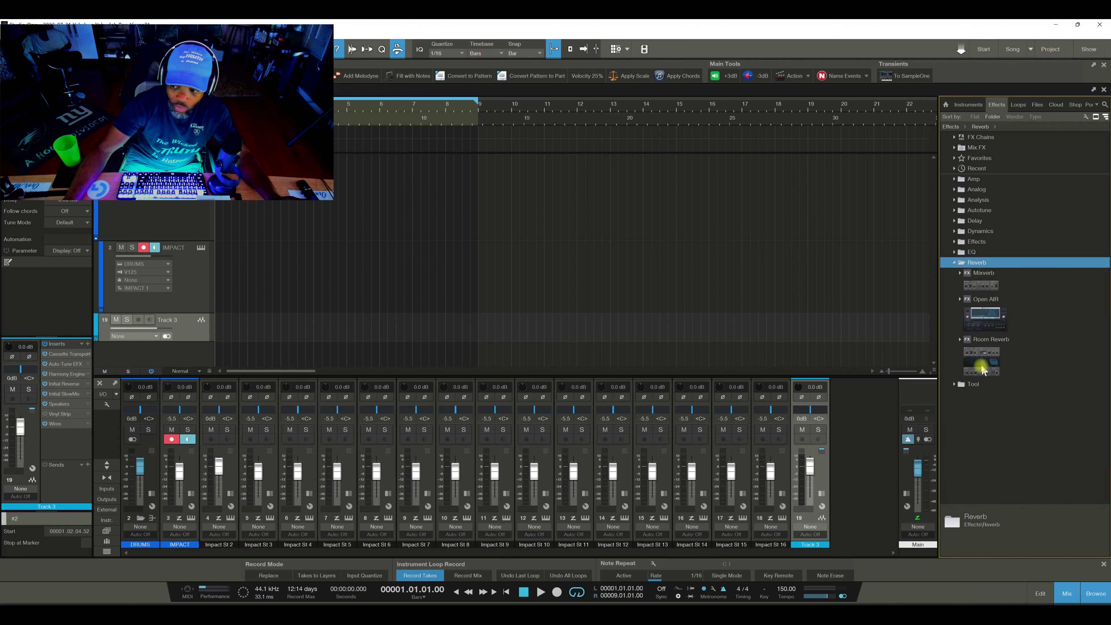
pyautogui.click(954, 263)
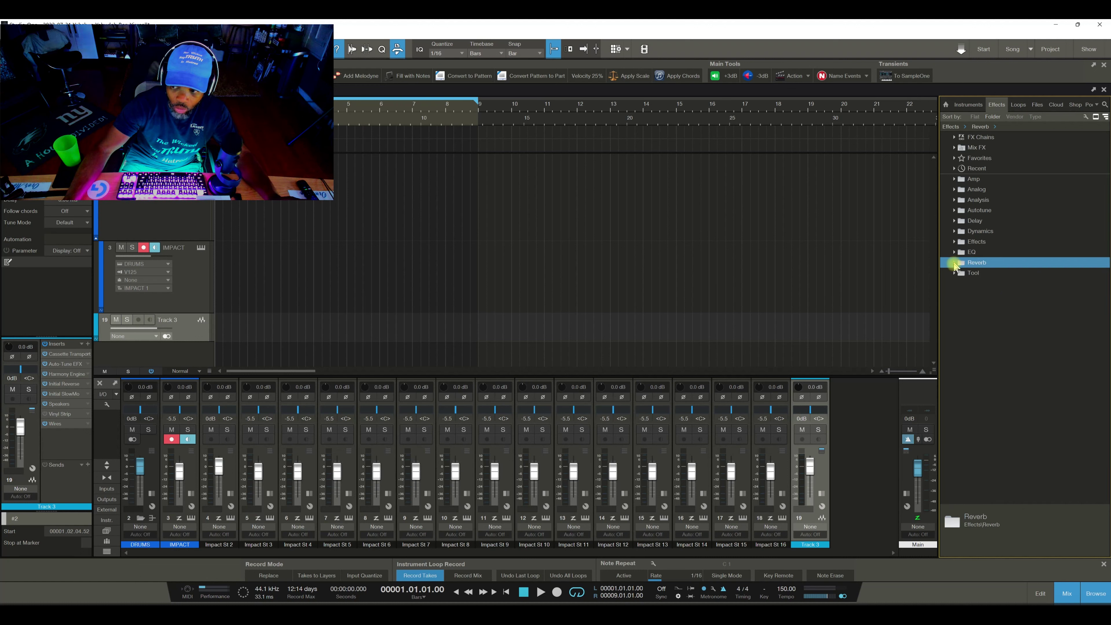
# Insert the Mic Mod plug-in from the browser's Tool folder on Track 3 and move its window clear of the webcam area.
pyautogui.click(954, 273)
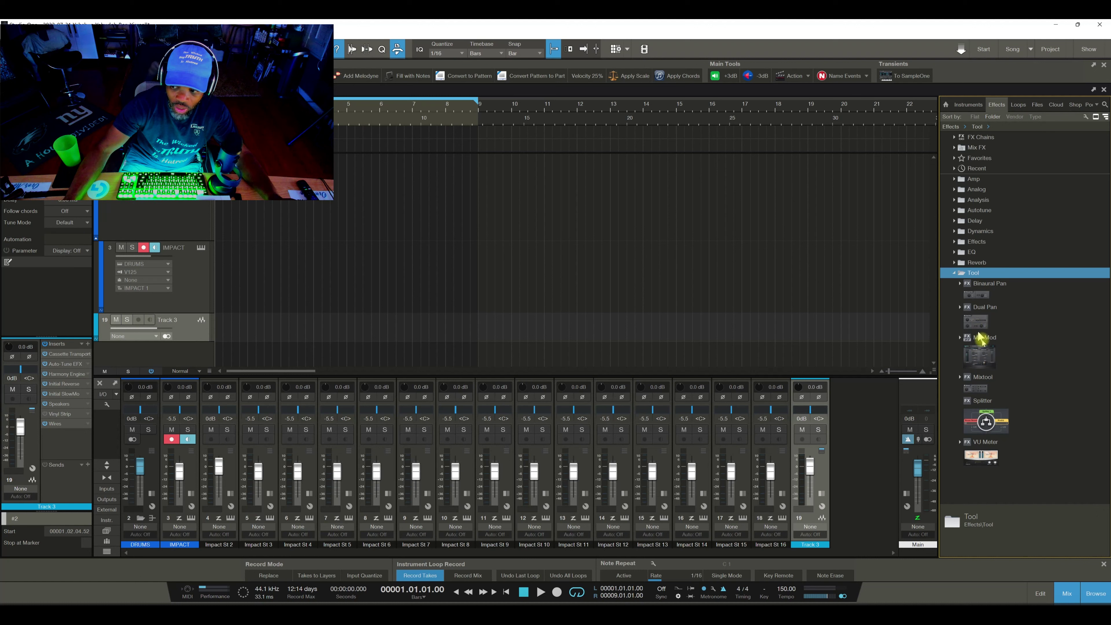
pyautogui.moveTo(991, 361); pyautogui.dragTo(188, 326)
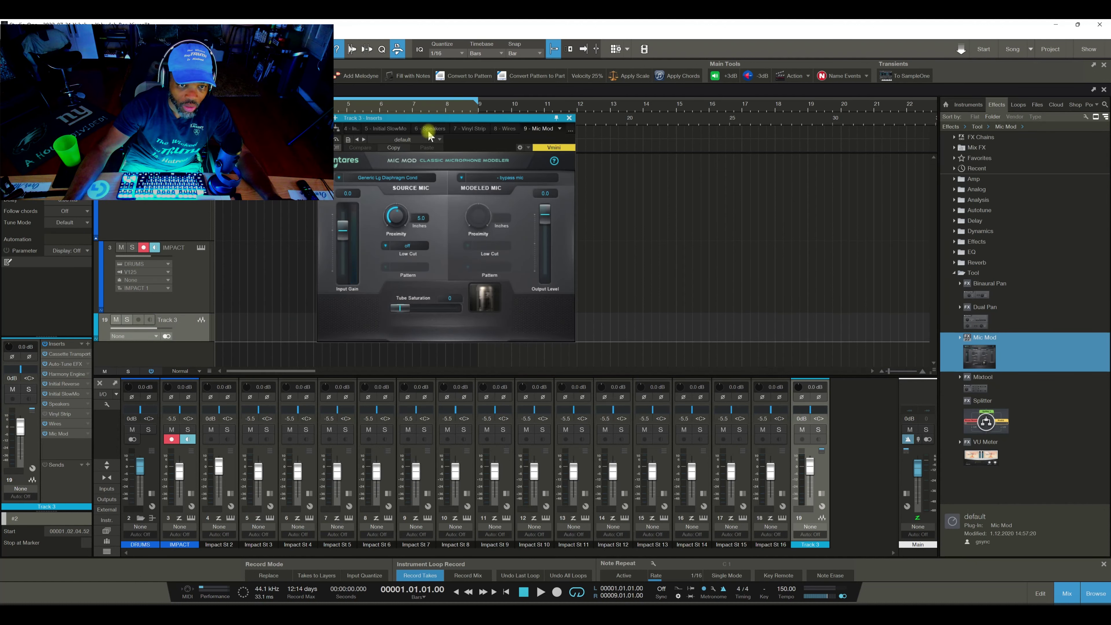
pyautogui.moveTo(442, 118); pyautogui.dragTo(597, 135)
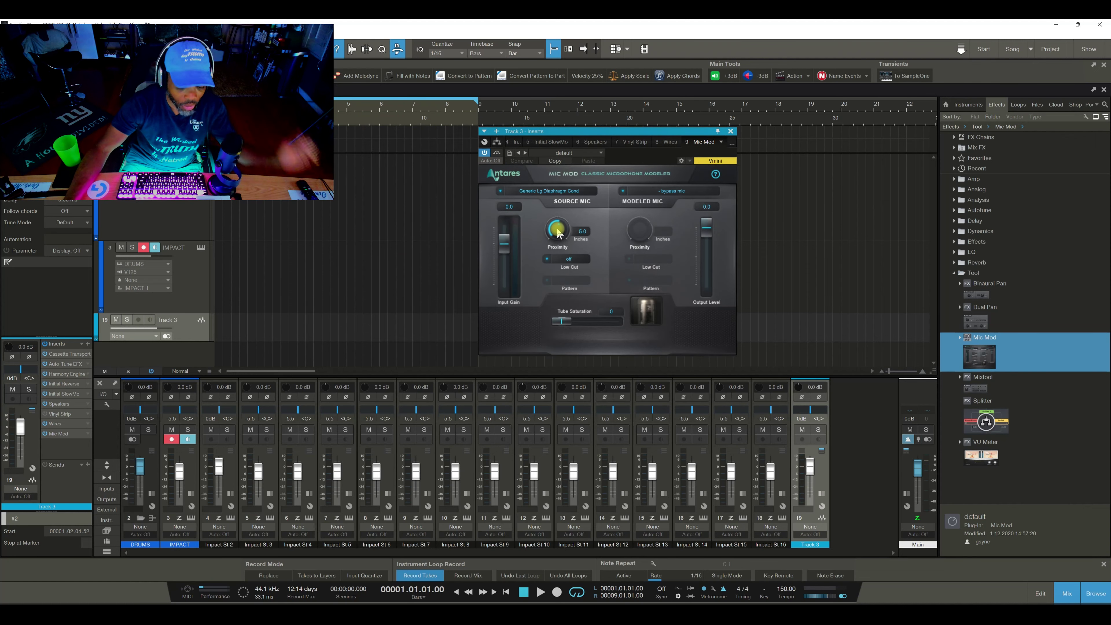
# Examine the microphone brands and models offered for Mic Mod's source mic and modeled mic without choosing one.
pyautogui.click(571, 192)
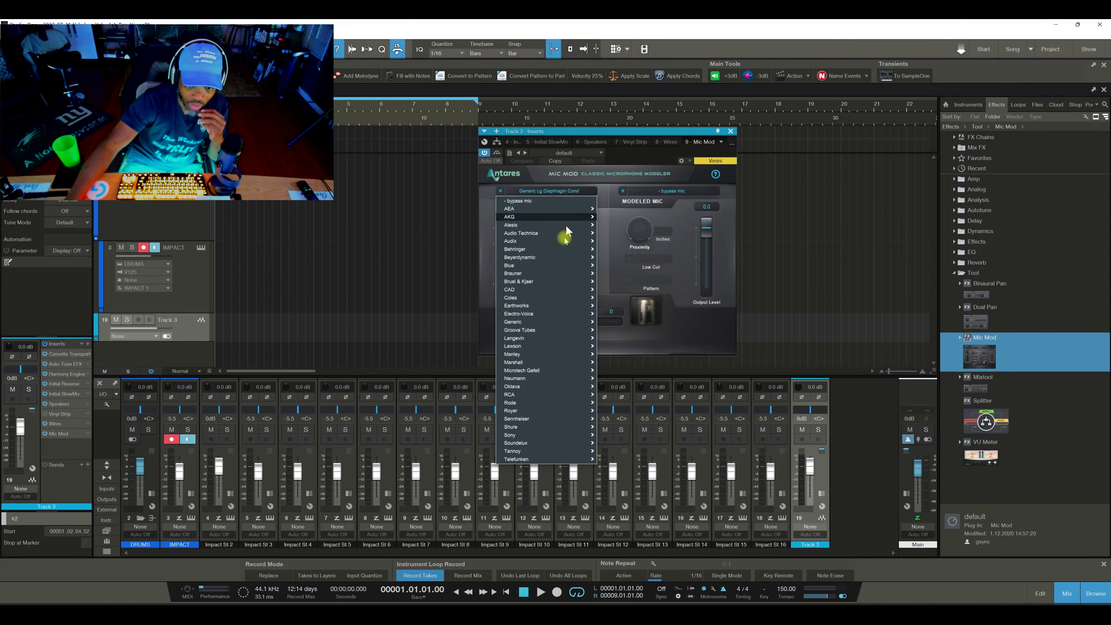
pyautogui.moveTo(554, 331)
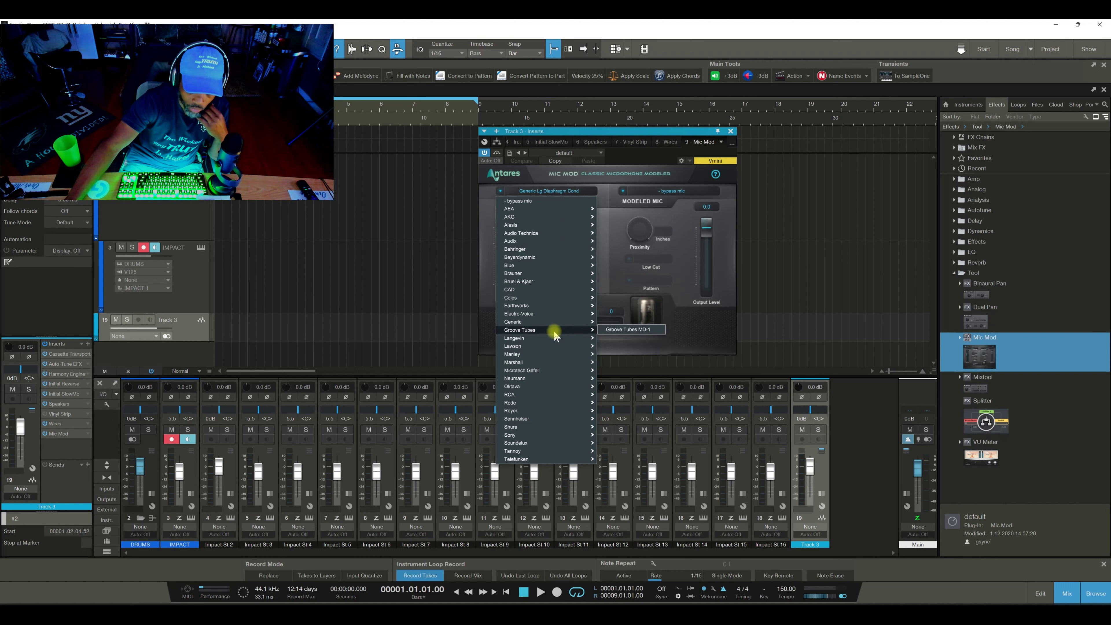
pyautogui.moveTo(539, 364)
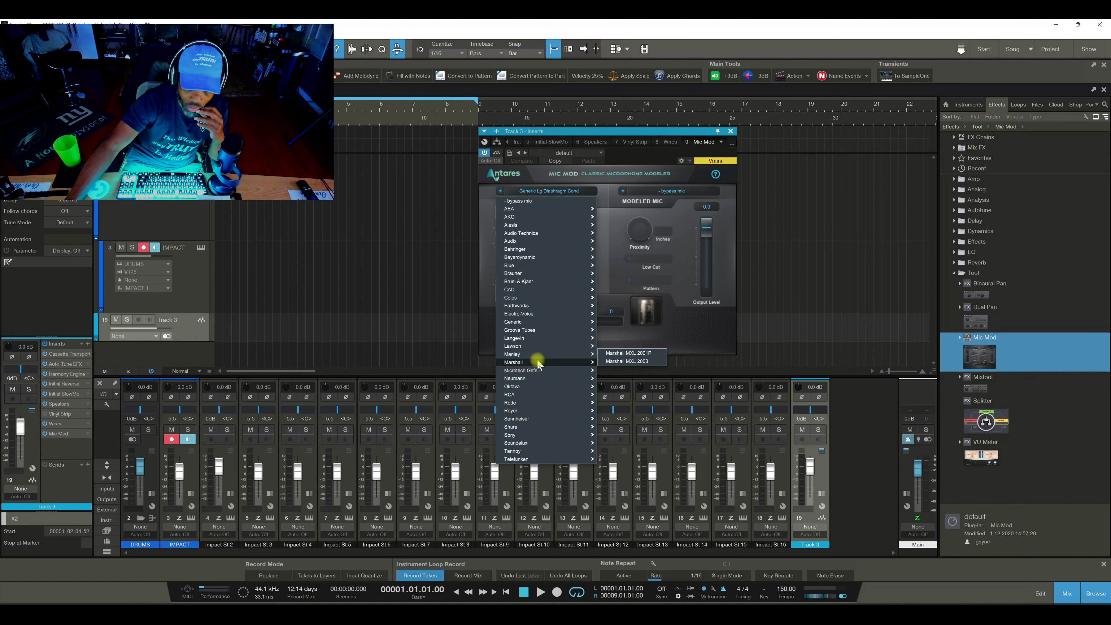
pyautogui.click(604, 265)
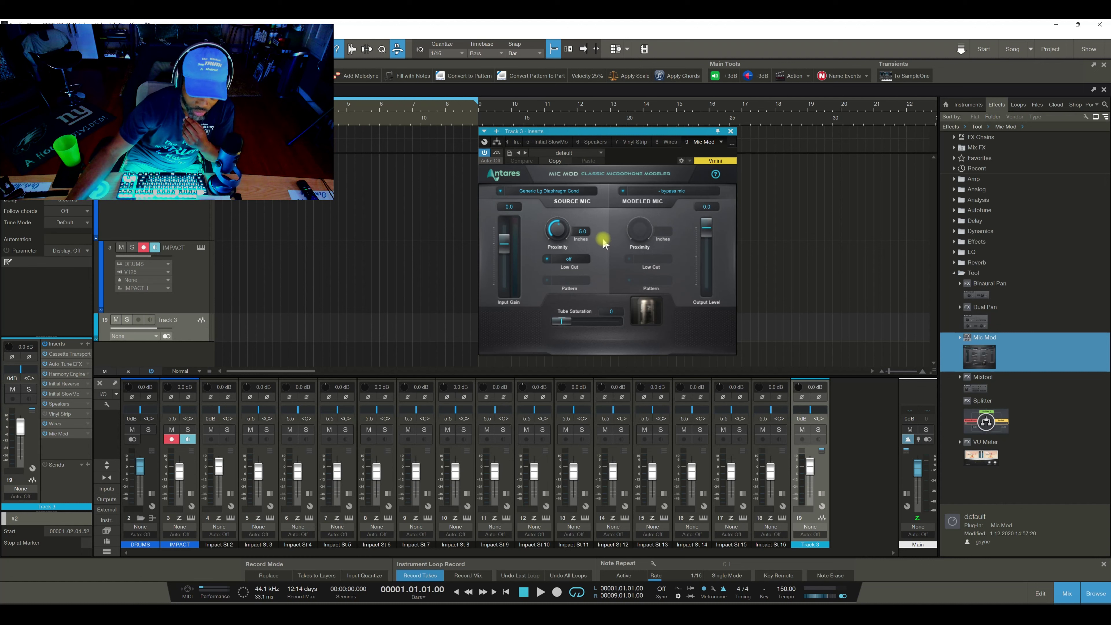
pyautogui.click(676, 191)
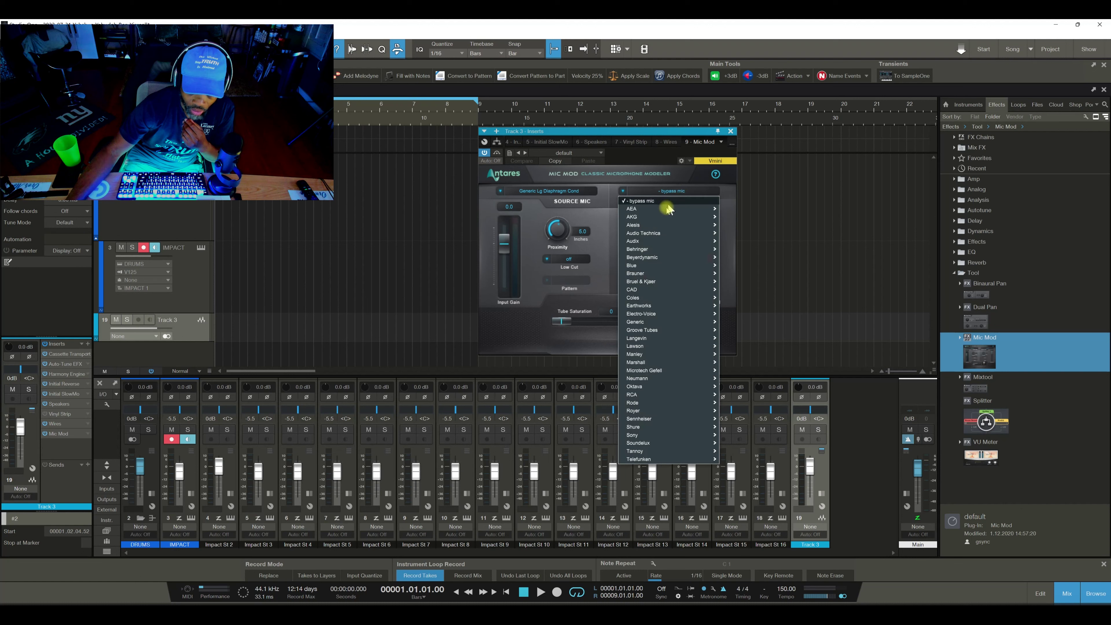
pyautogui.moveTo(665, 217)
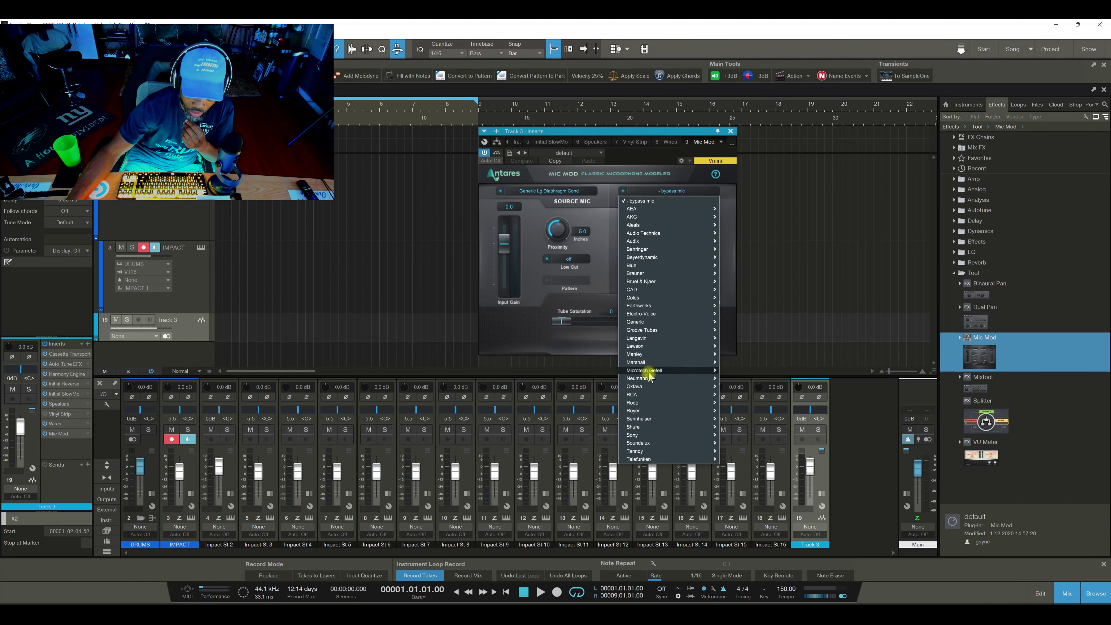
pyautogui.click(598, 221)
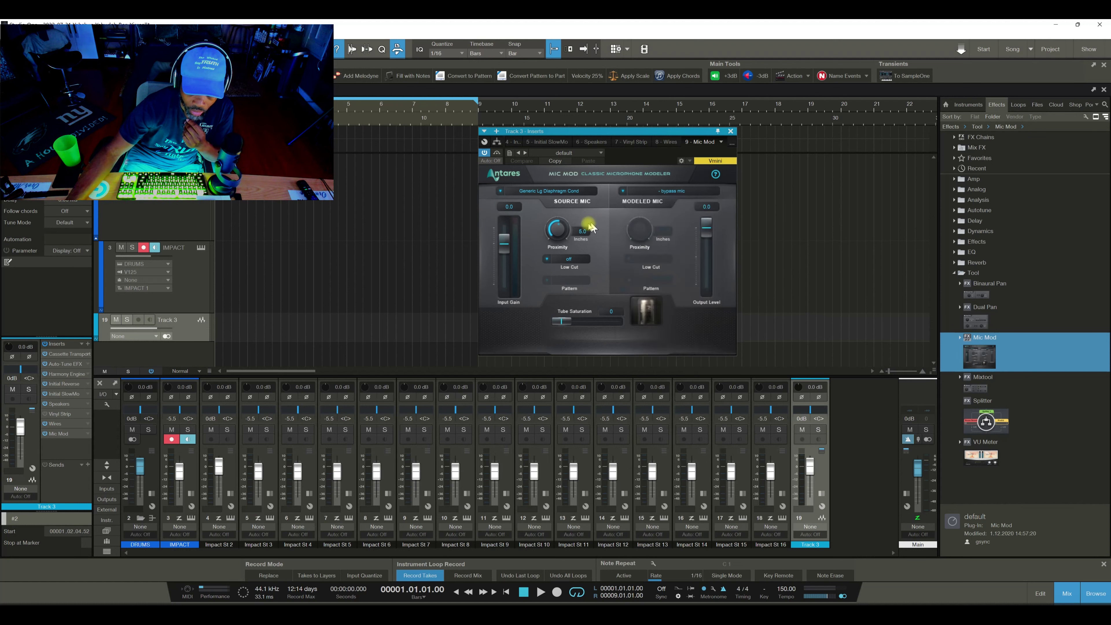
# Set Mic Mod's source mic proximity to 3.7 inches, then close the plug-in and collapse the browser's Tool folder.
pyautogui.moveTo(563, 234); pyautogui.dragTo(563, 229)
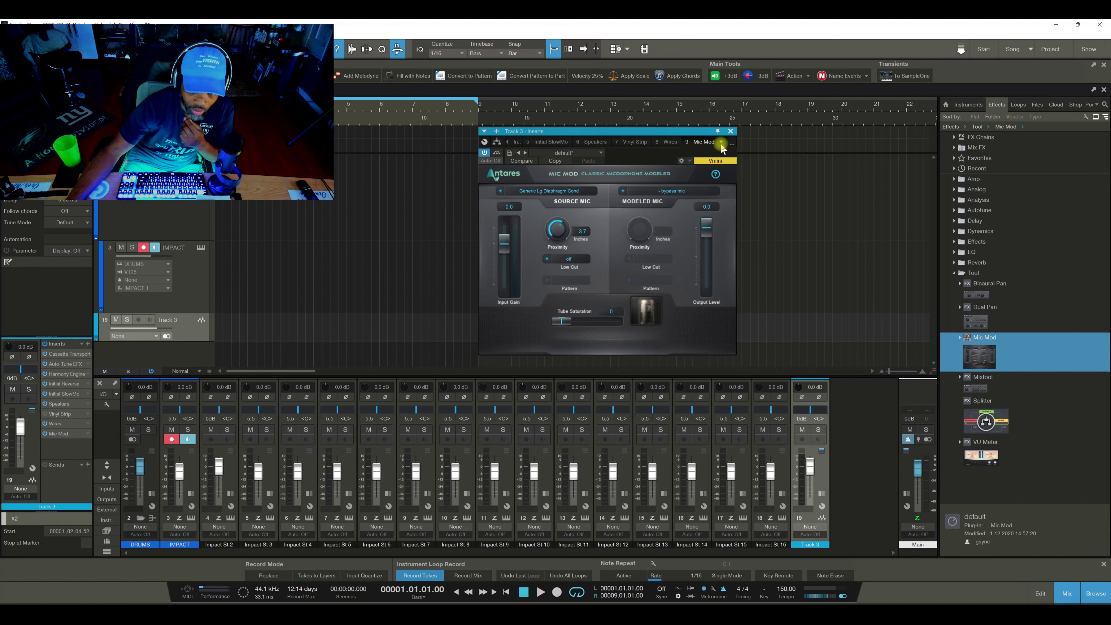
pyautogui.click(721, 145)
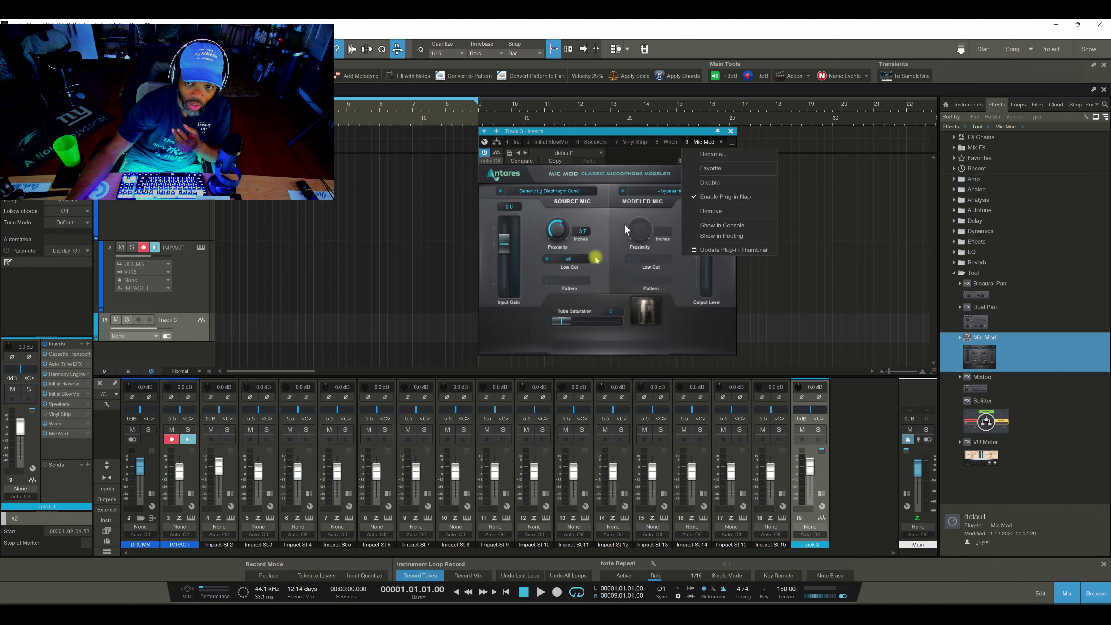
pyautogui.click(676, 239)
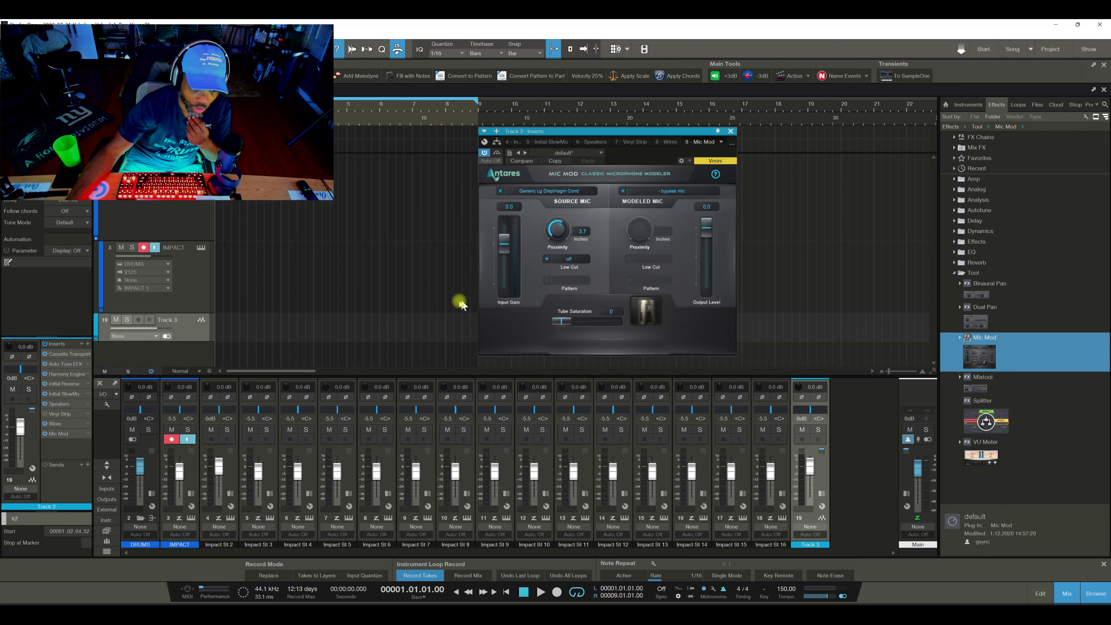
pyautogui.click(730, 131)
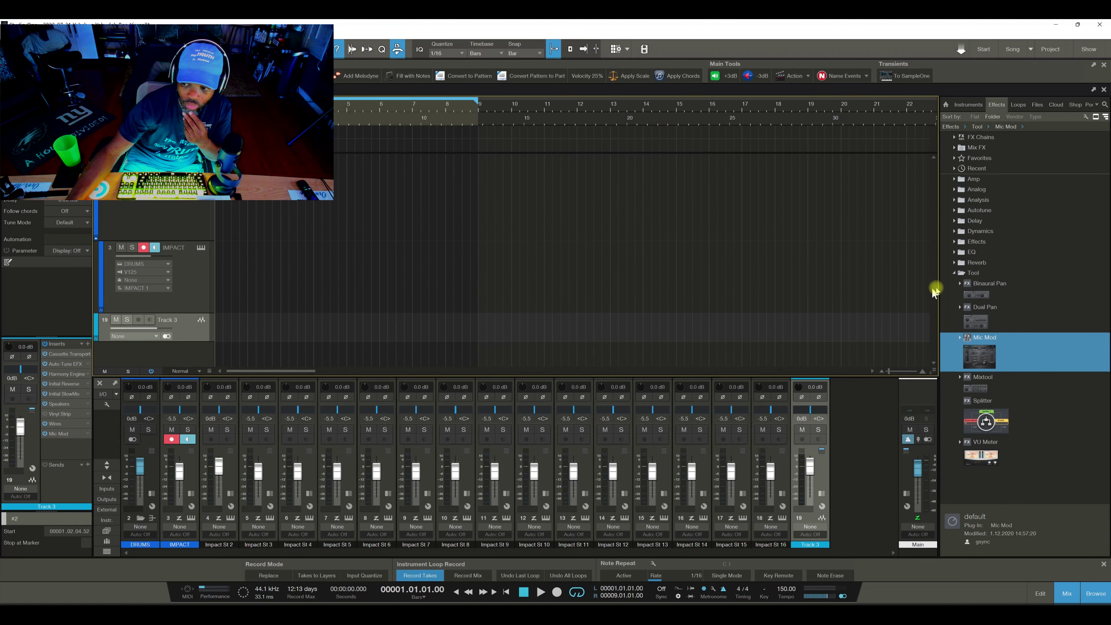
pyautogui.click(956, 273)
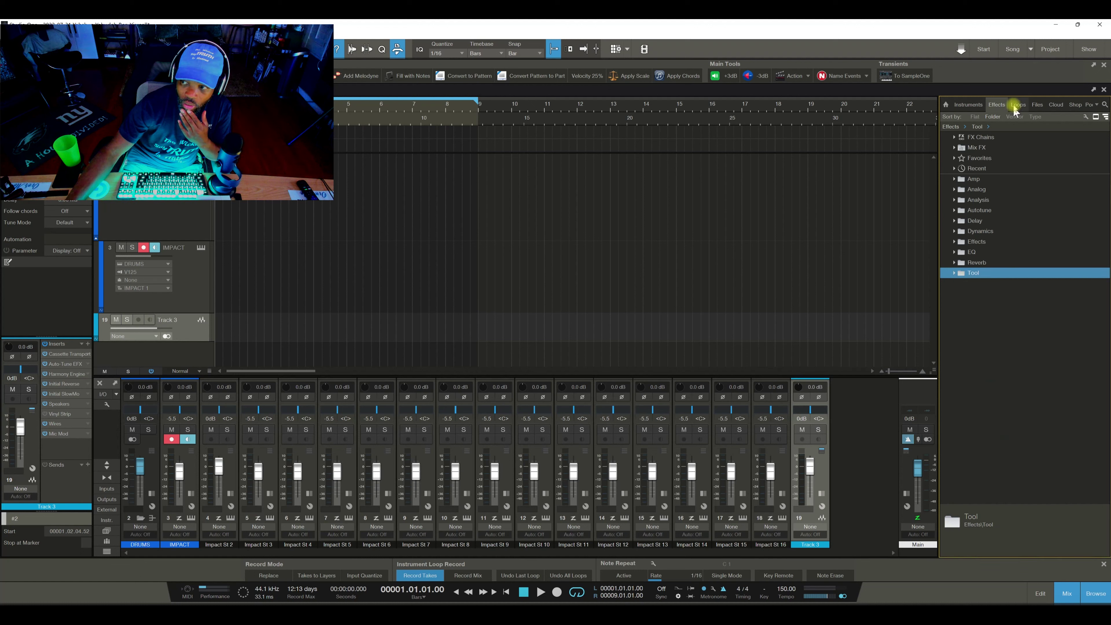
# Add the miniBit instrument on a new track above Track 3 and load its factory bass preset Classic Bass.
pyautogui.click(980, 107)
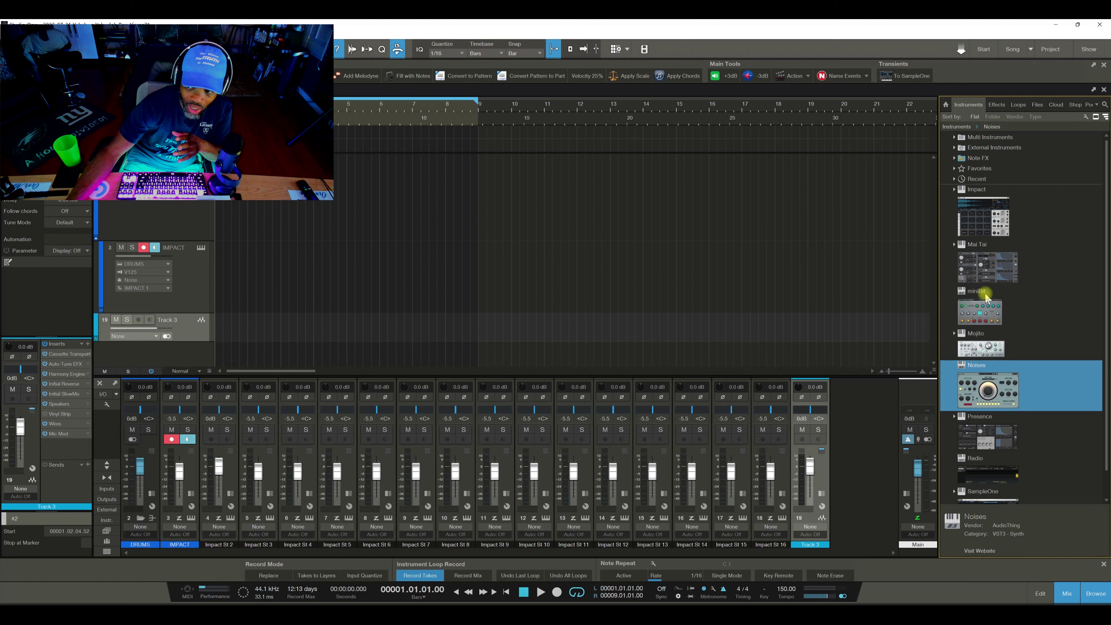
pyautogui.moveTo(982, 312); pyautogui.dragTo(190, 320)
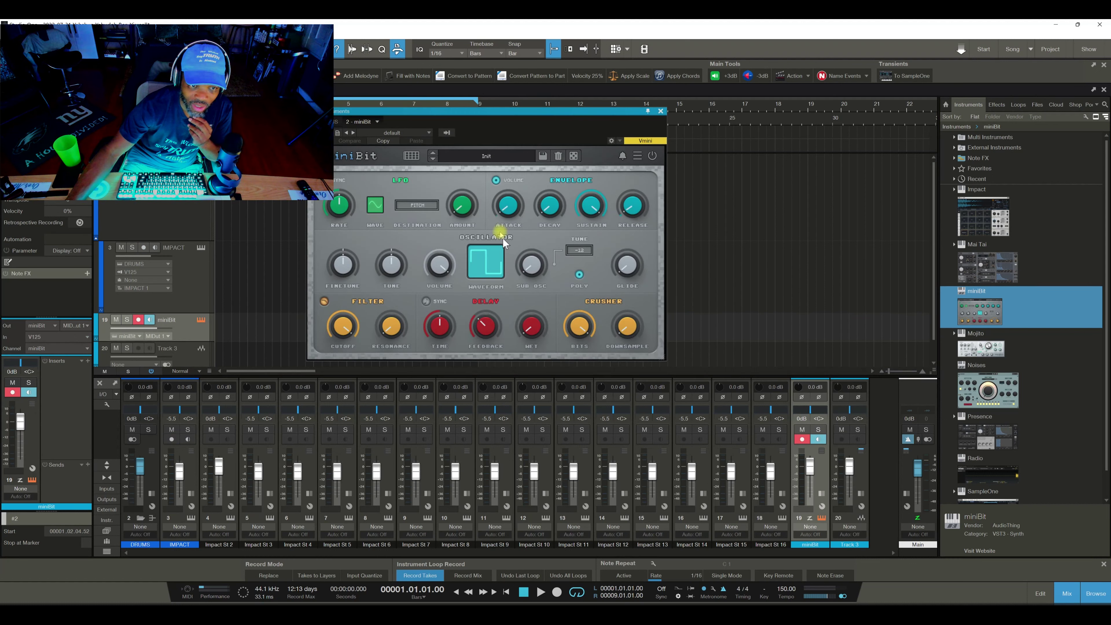
pyautogui.click(494, 156)
pyautogui.moveTo(499, 171)
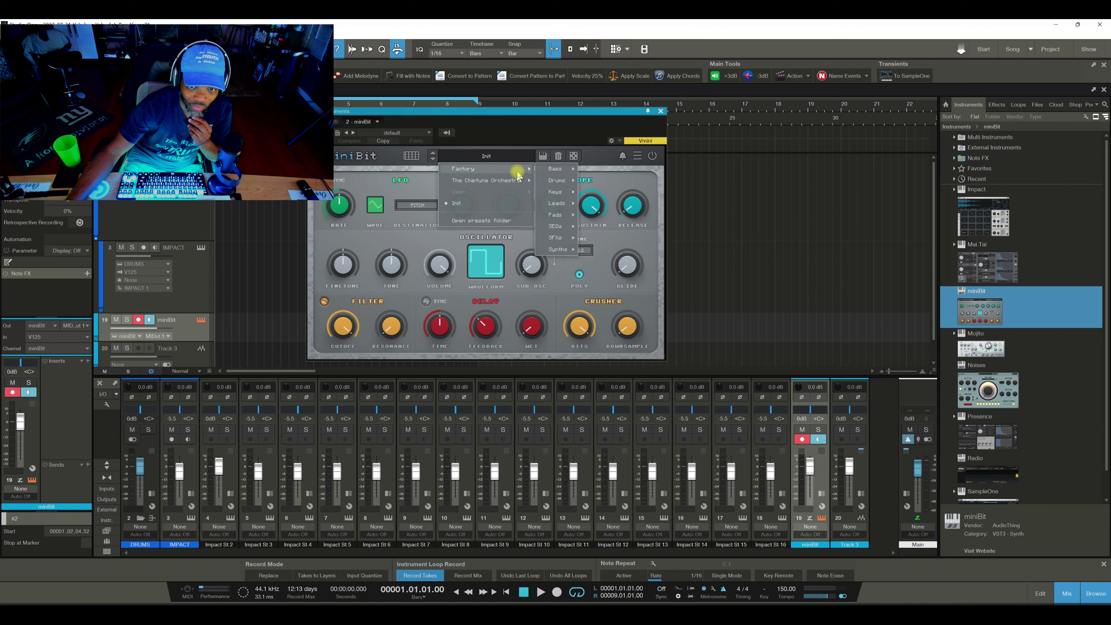
pyautogui.moveTo(562, 174)
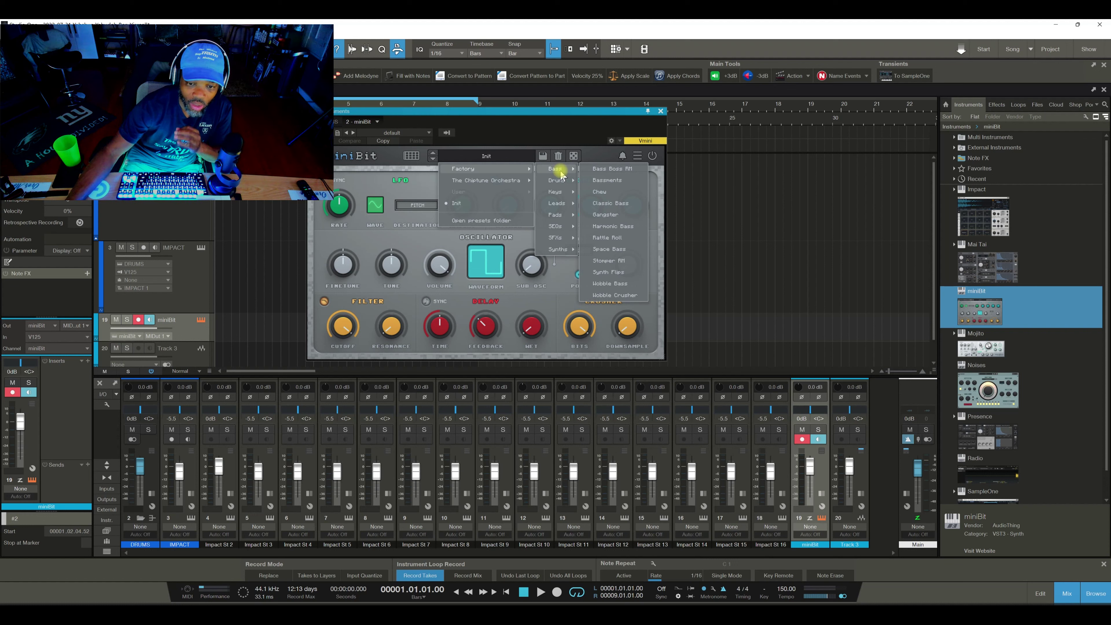
pyautogui.click(603, 204)
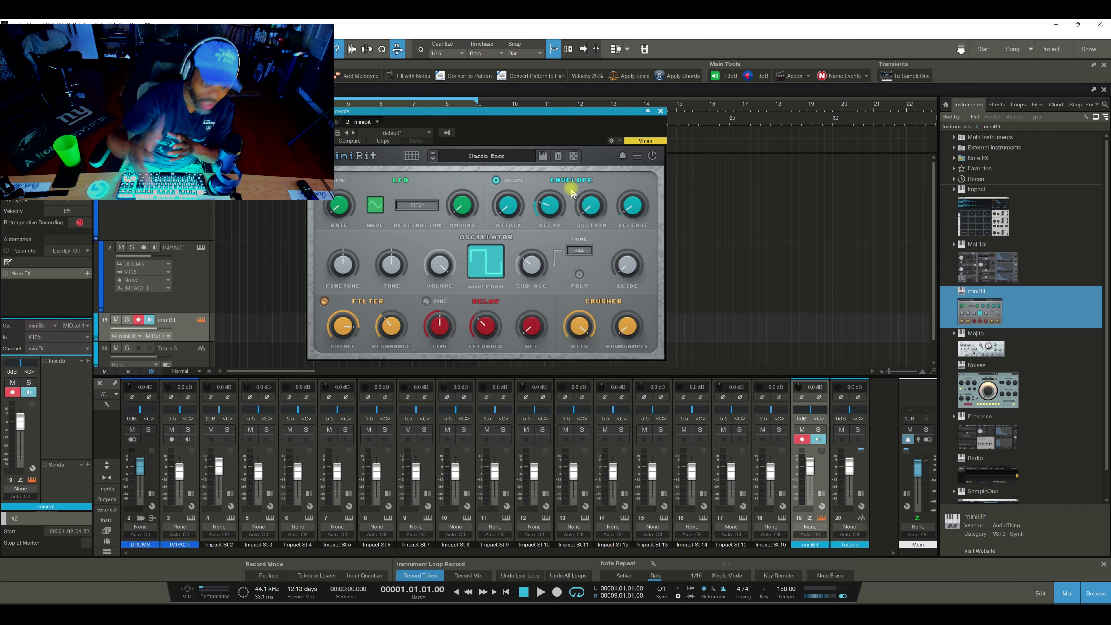
# Load the Jazz A Bass preset from miniBit's The Chiptune Orchestra bank.
pyautogui.click(498, 156)
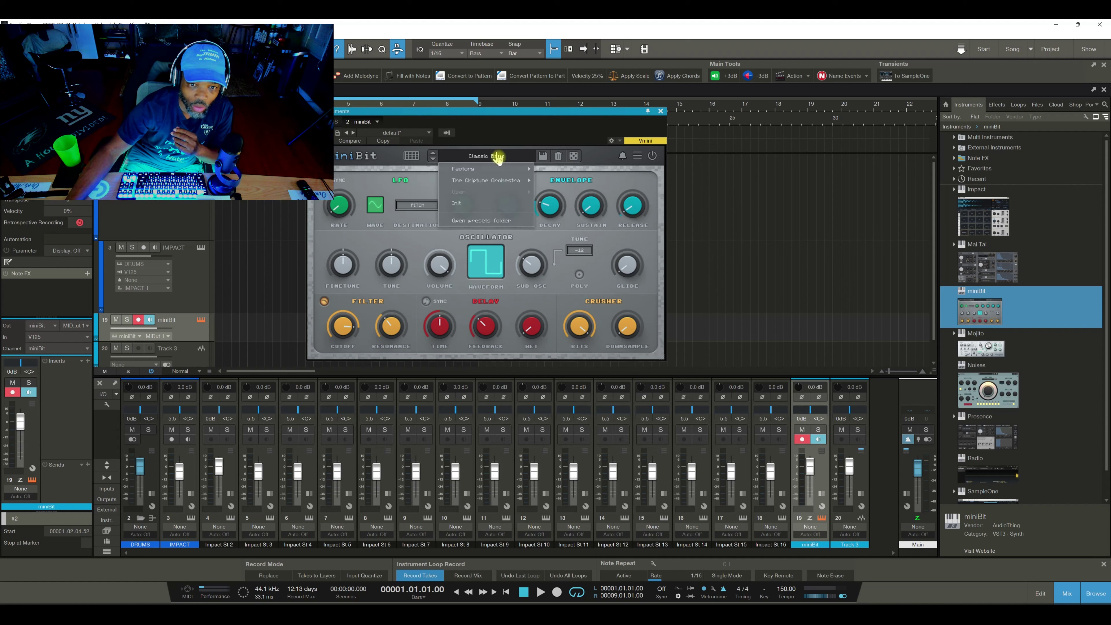
pyautogui.moveTo(504, 180)
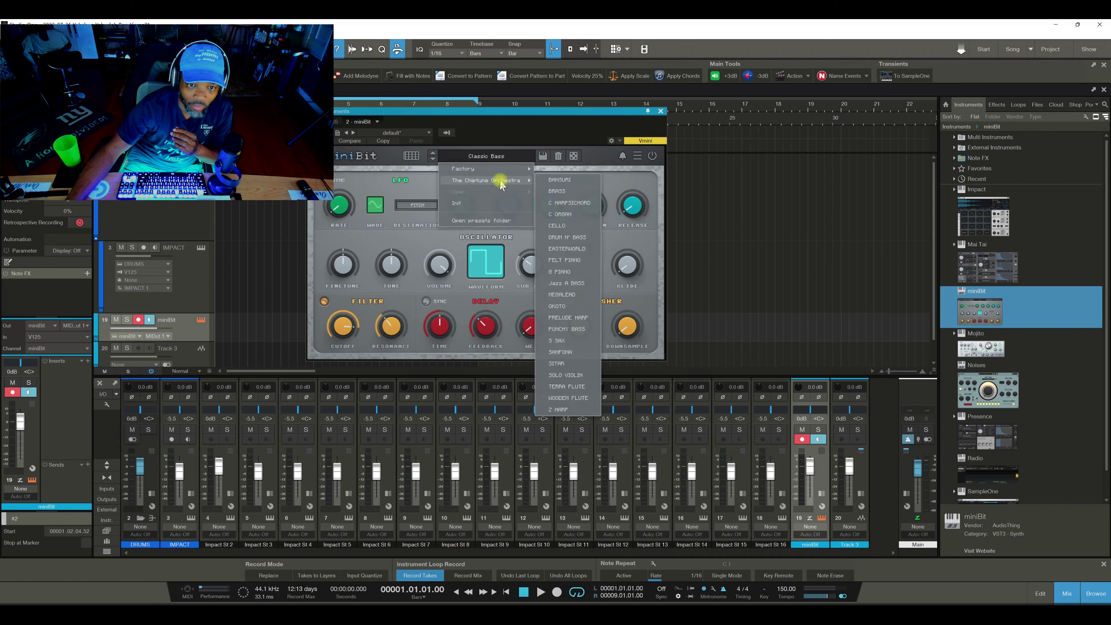
pyautogui.click(567, 283)
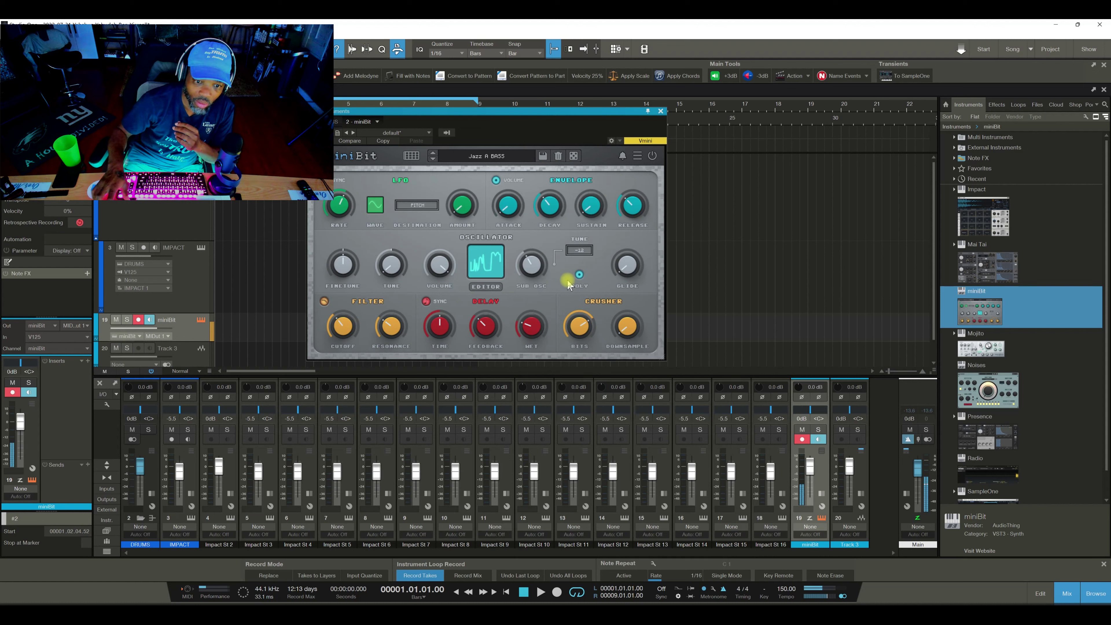
# Load a factory Leads preset in miniBit, advance through the presets to Break Things, and close the instrument window.
pyautogui.click(501, 156)
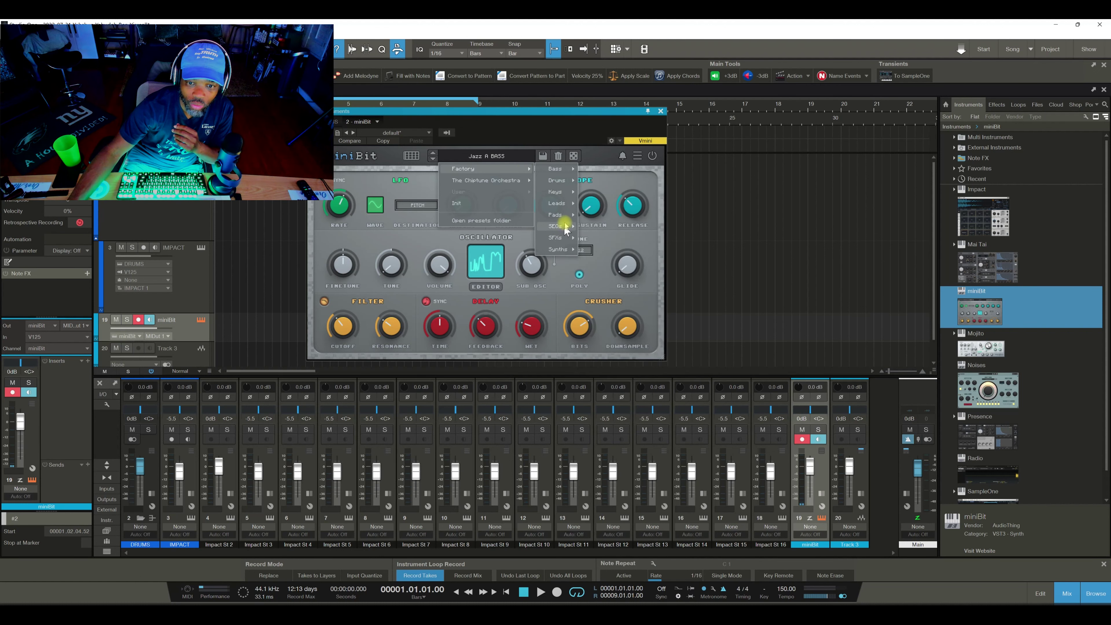
pyautogui.moveTo(562, 203)
pyautogui.click(603, 207)
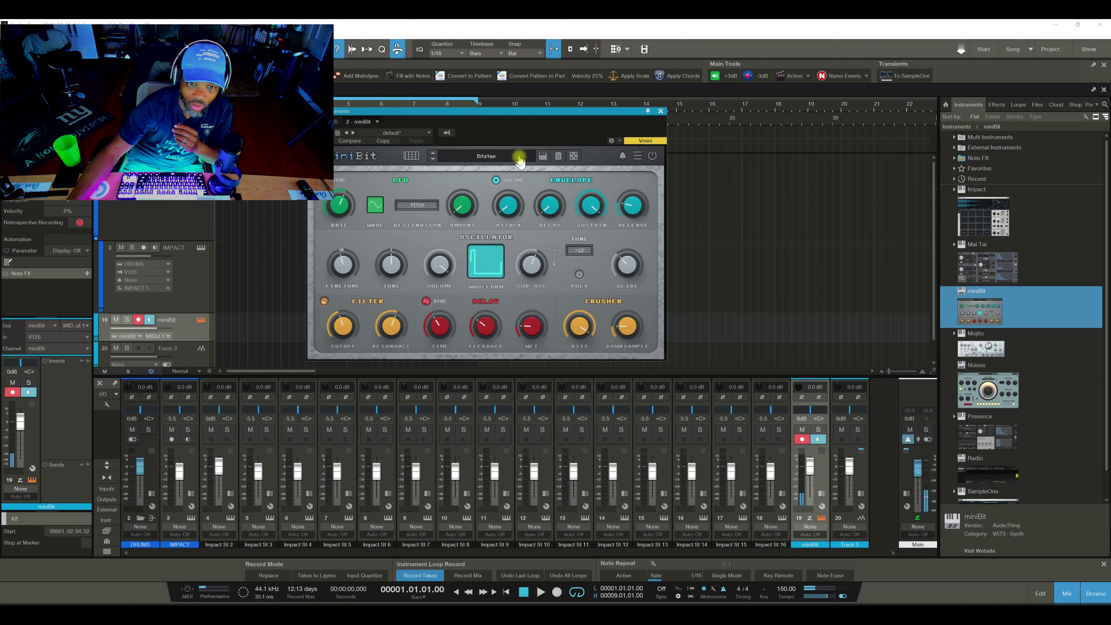
pyautogui.click(434, 161)
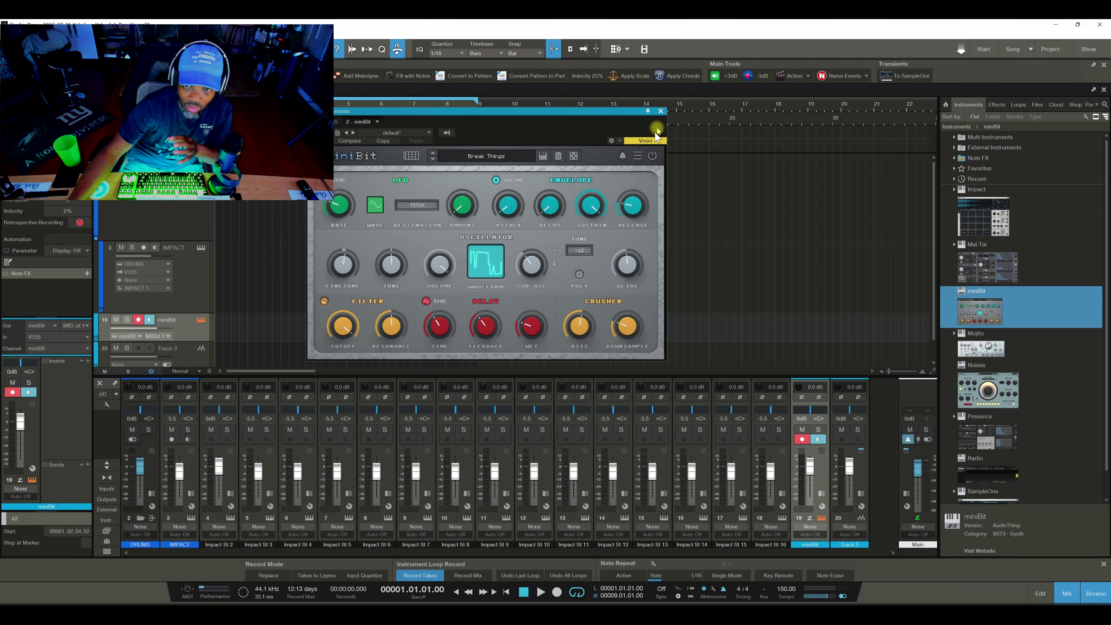
pyautogui.click(661, 111)
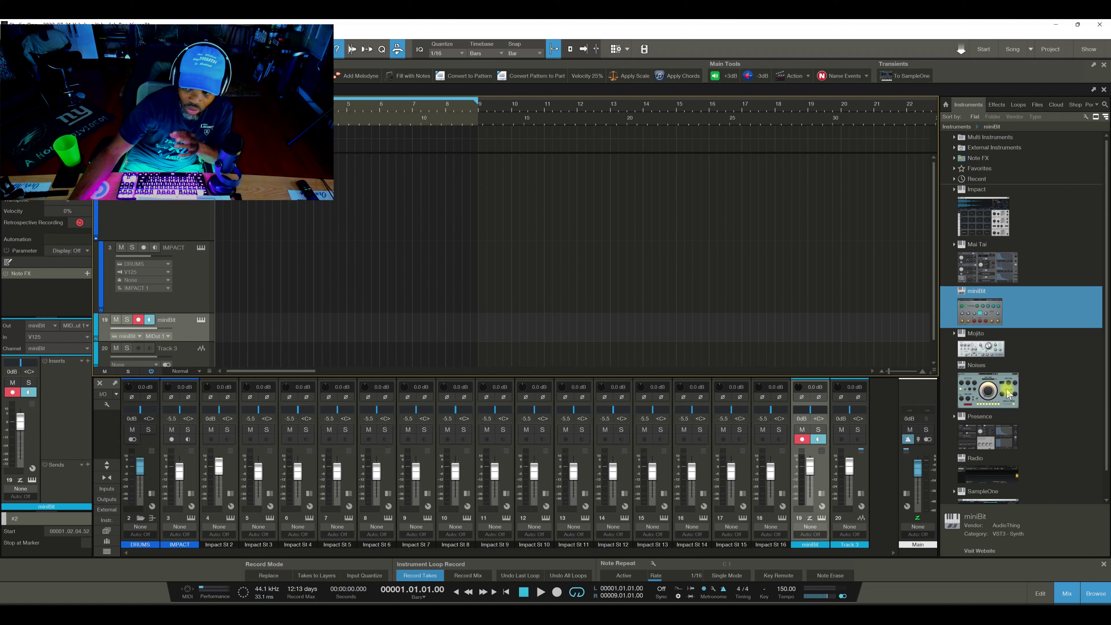
# Replace miniBit with the Noises instrument on its track and try the central dial.
pyautogui.moveTo(1008, 394); pyautogui.dragTo(198, 338)
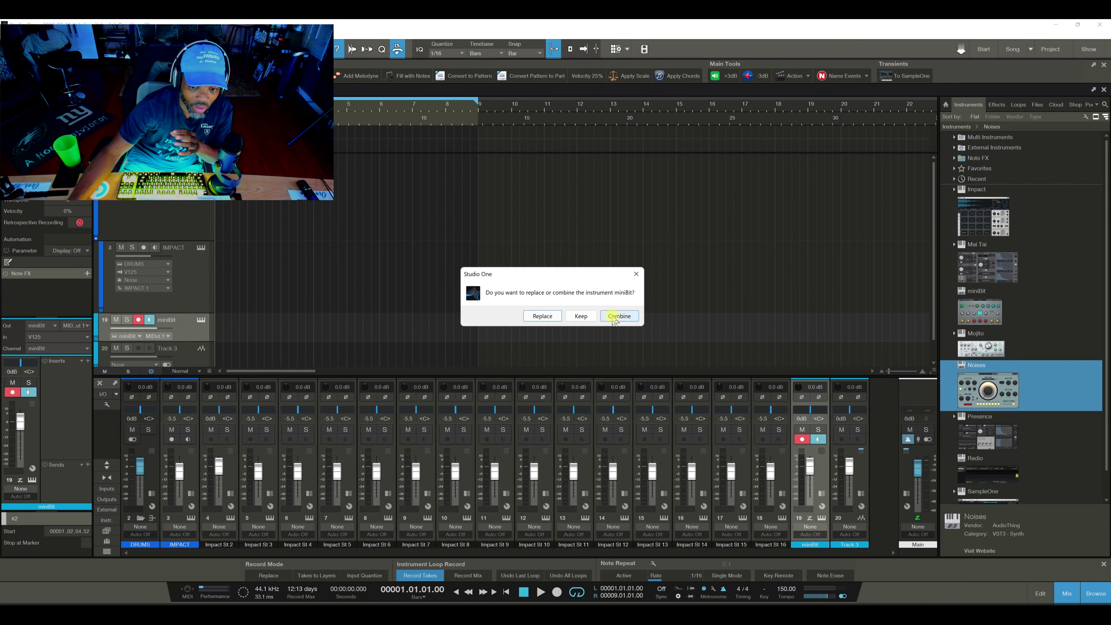
pyautogui.click(543, 316)
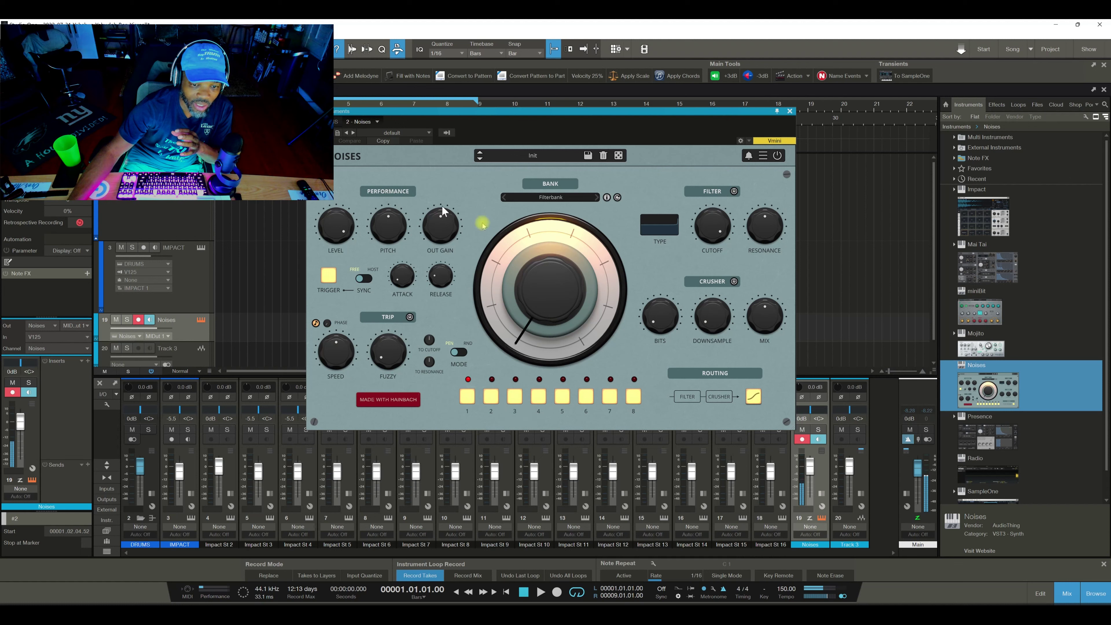
pyautogui.click(537, 293)
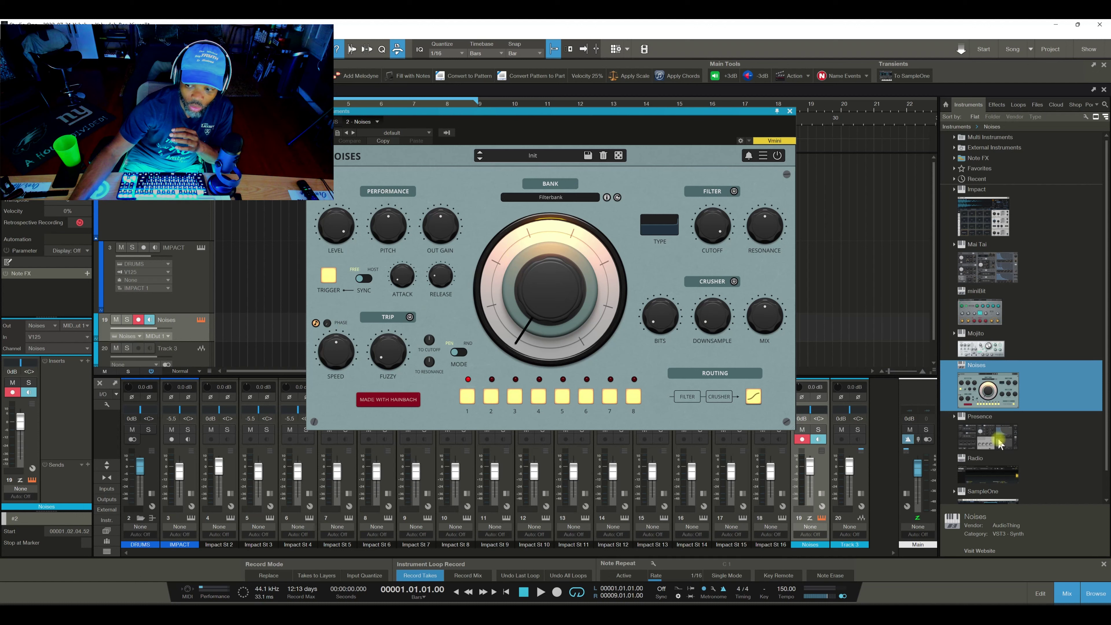
# Combine Presence's Orchestral preset Concerto Movie with Noises as a multi instrument on the same track, and display its editor.
pyautogui.click(955, 417)
pyautogui.scroll(-3, 989, 429)
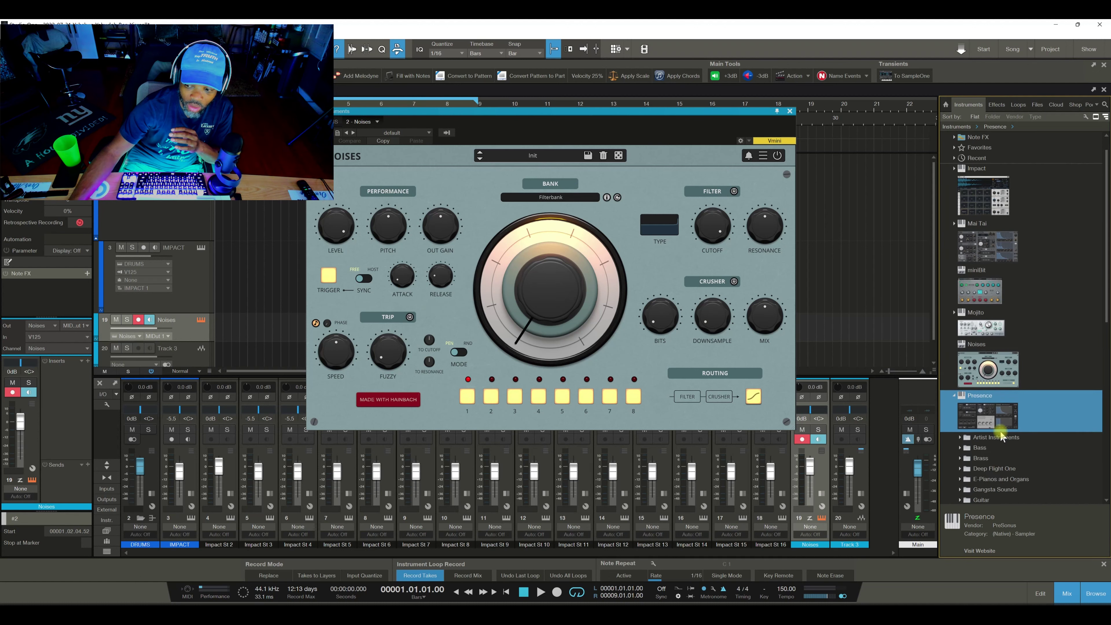
pyautogui.click(961, 427)
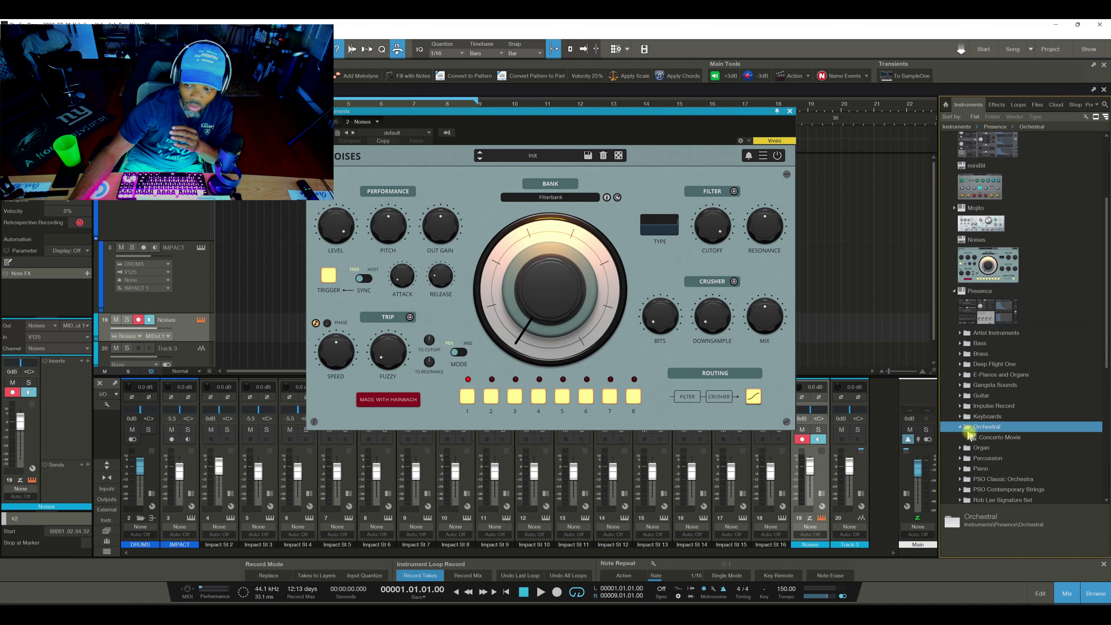
pyautogui.moveTo(987, 437); pyautogui.dragTo(196, 338)
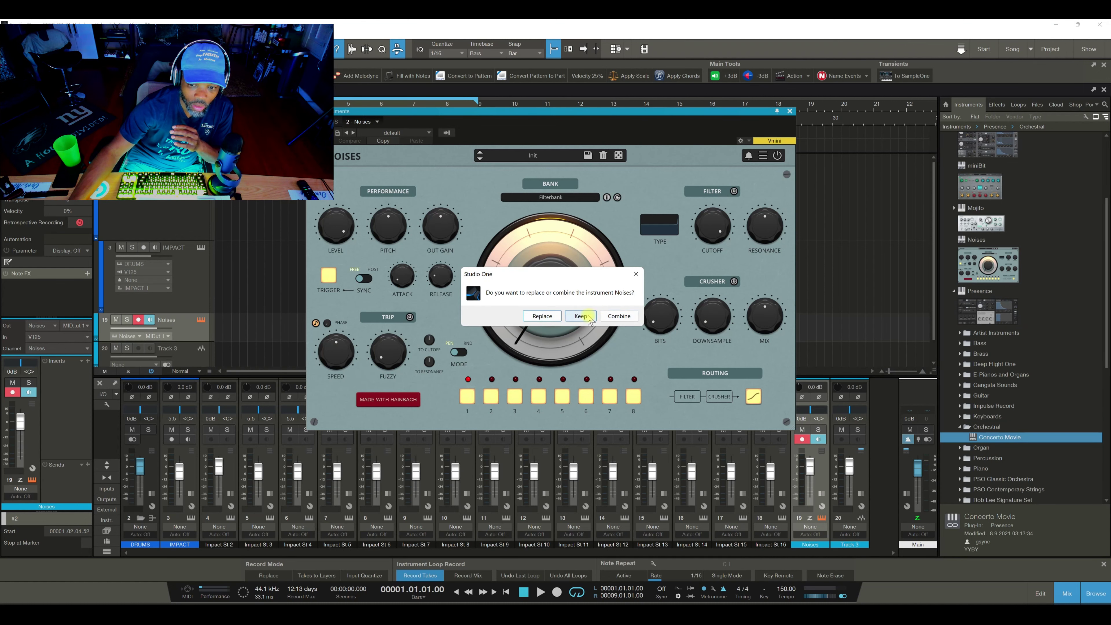
pyautogui.click(618, 316)
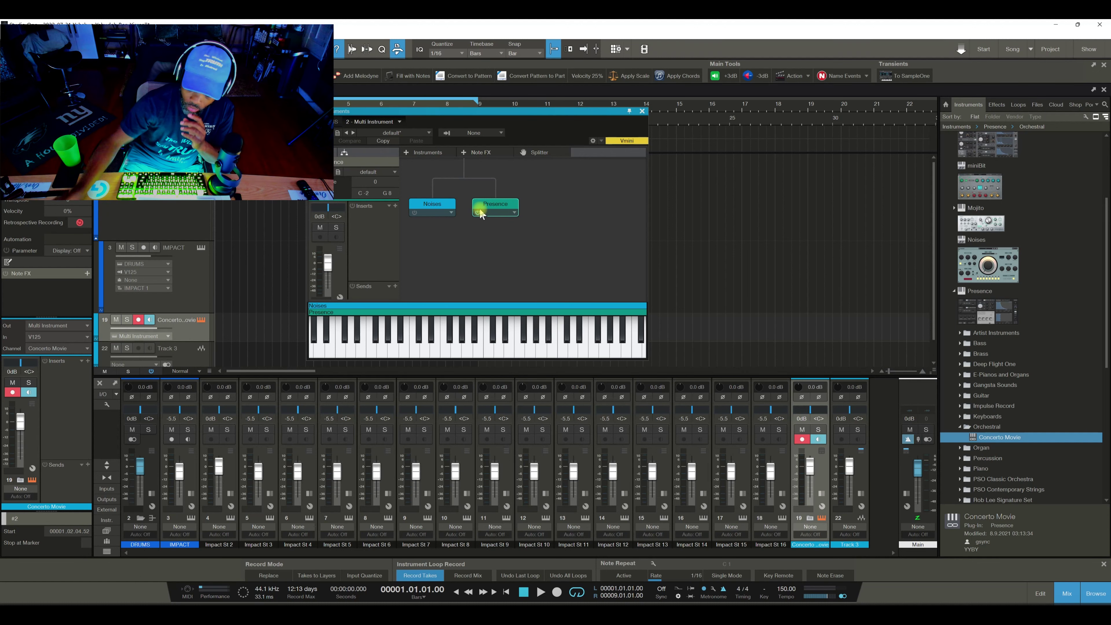
pyautogui.click(202, 320)
pyautogui.click(201, 321)
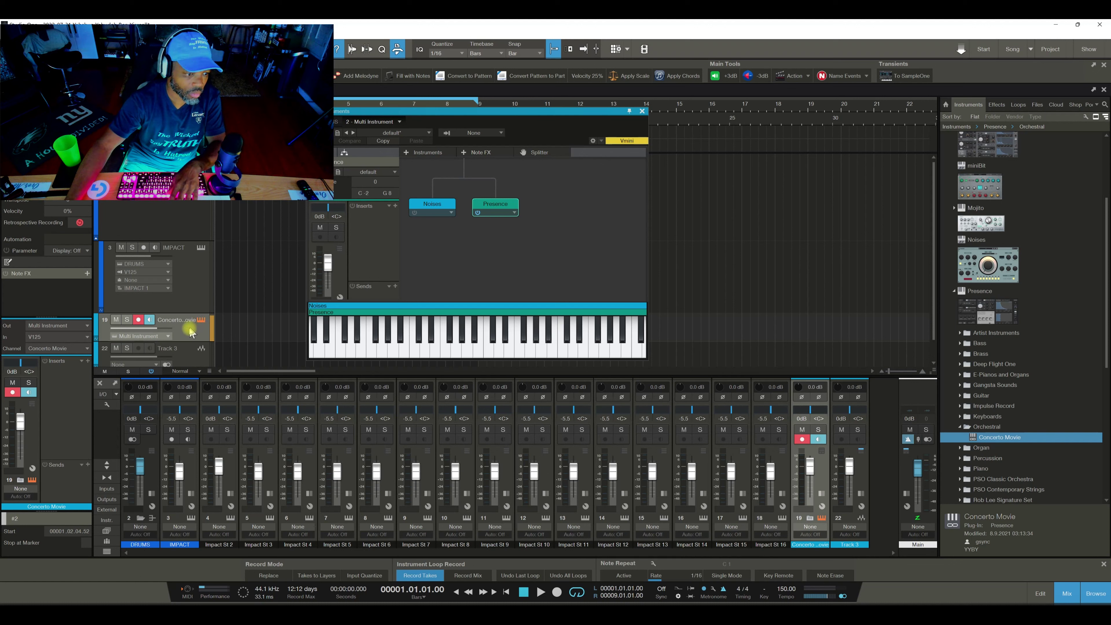
# Display the Presence editor of the multi instrument and load the ATC Bass preset from Artist Instruments' Bass folder.
pyautogui.click(495, 205)
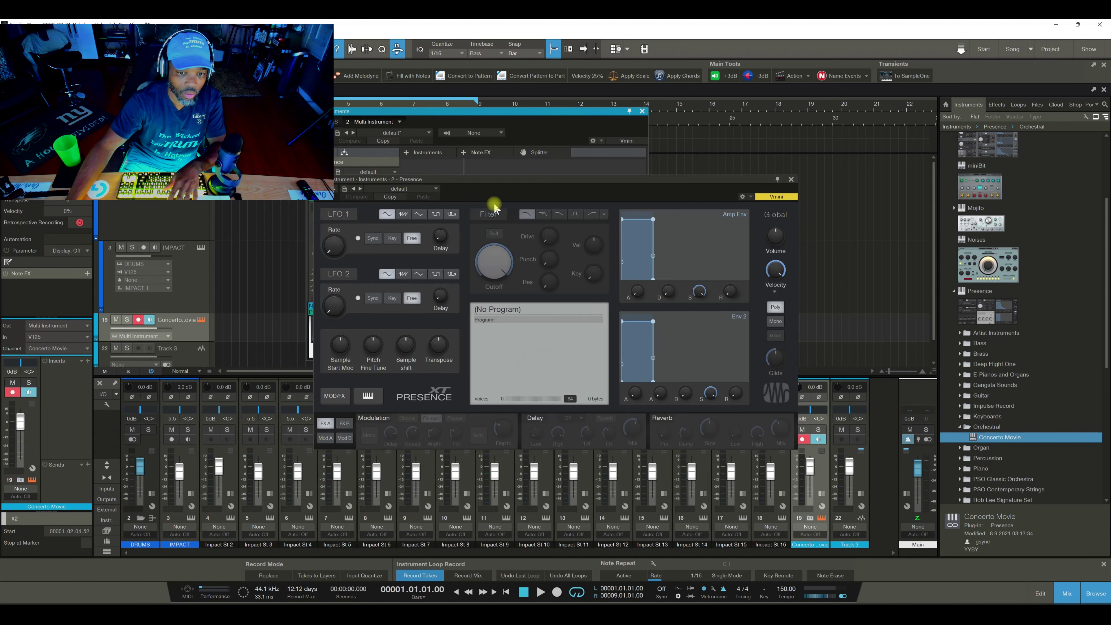
pyautogui.click(361, 189)
pyautogui.click(397, 189)
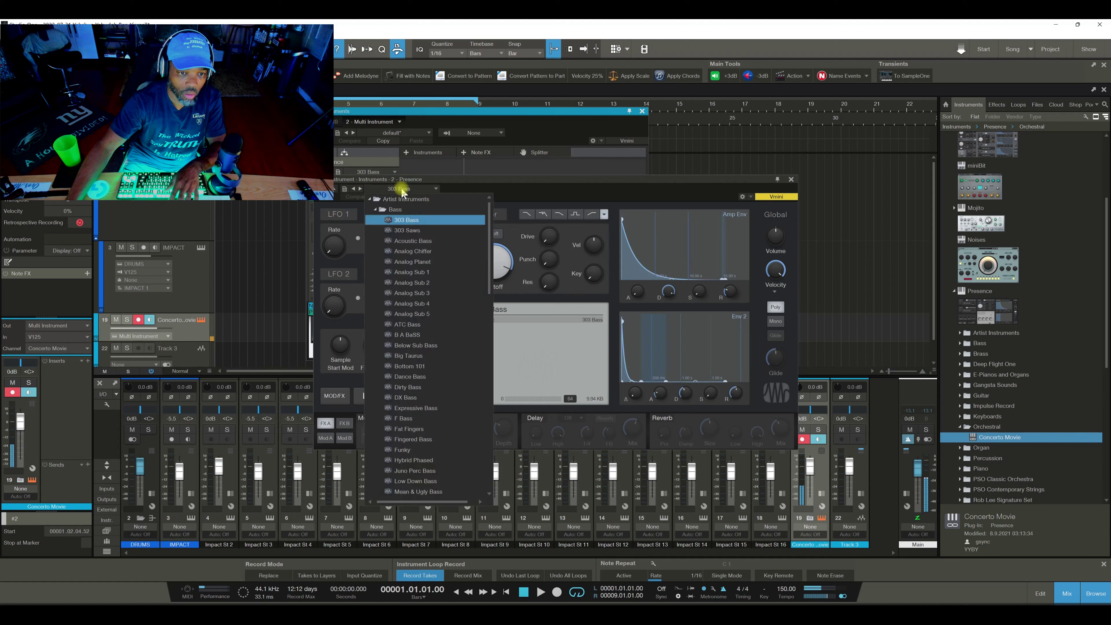
pyautogui.click(412, 325)
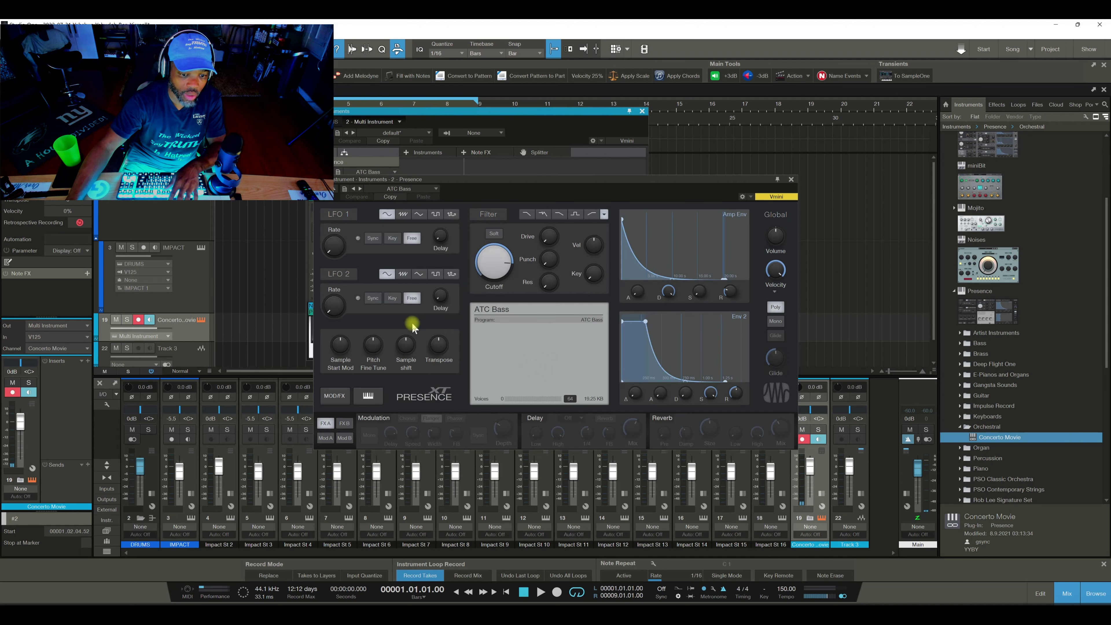
# Load the Acoustic Guitar preset from Presence's Artist Instruments, raise the global volume slightly, and close the editor.
pyautogui.click(385, 188)
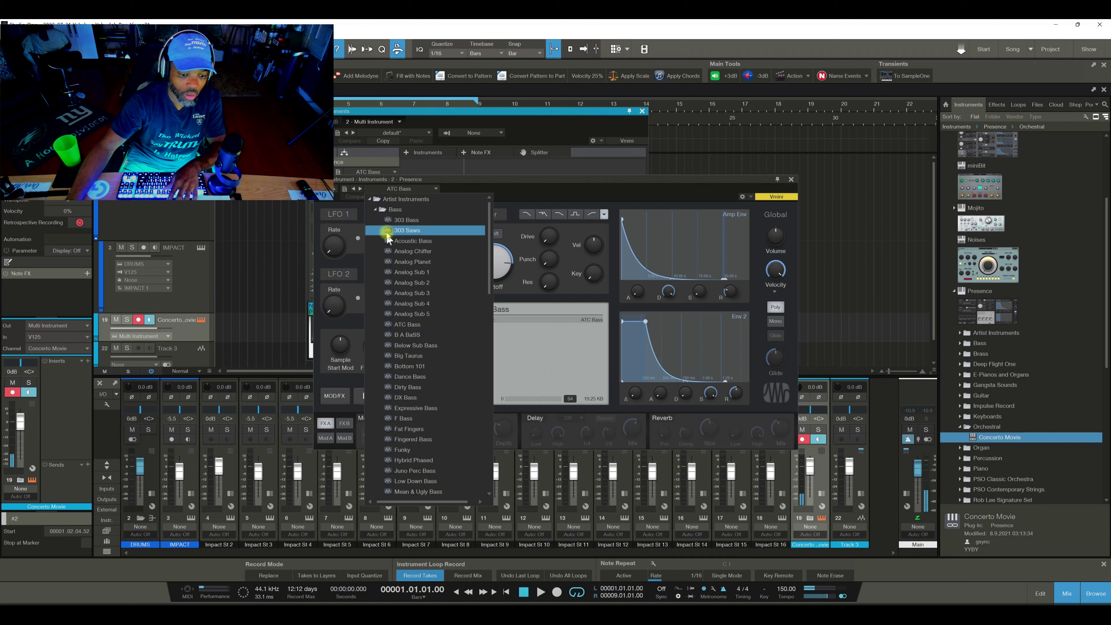
pyautogui.click(376, 210)
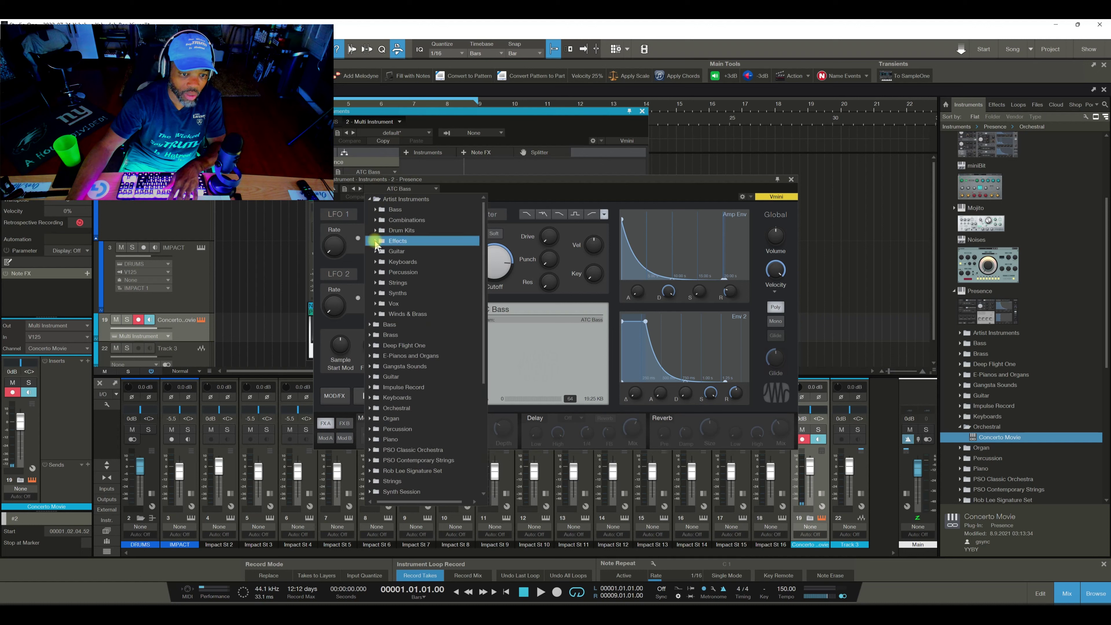
pyautogui.click(376, 252)
pyautogui.click(409, 262)
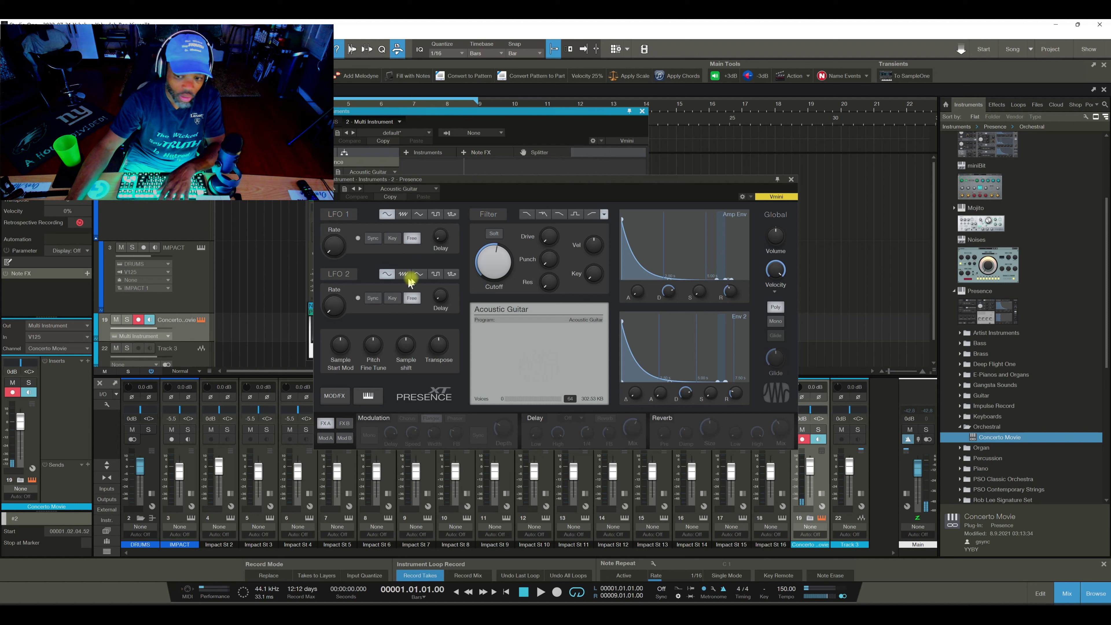
pyautogui.moveTo(777, 239); pyautogui.dragTo(778, 218)
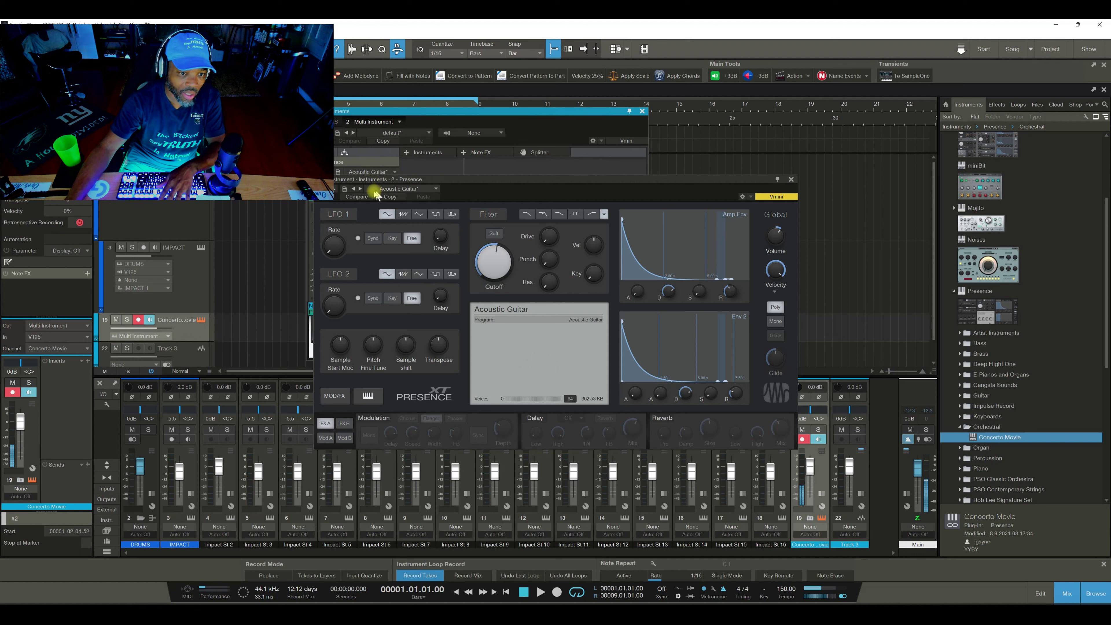
pyautogui.click(791, 179)
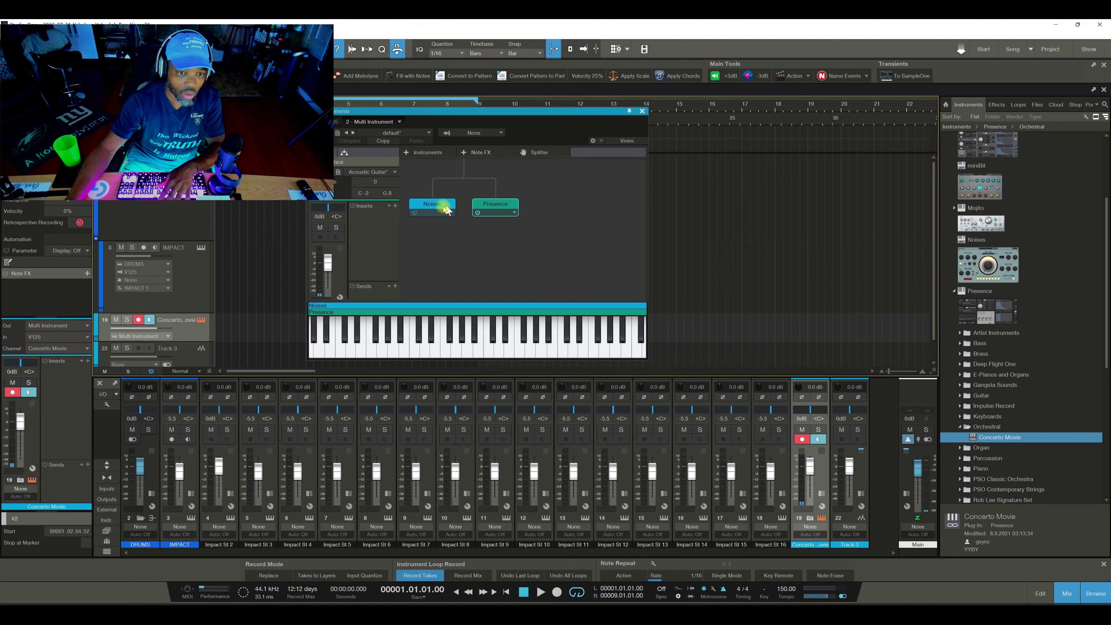
# Display the Noises editor, try the crusher's Mix control, and load the Ambient Room Hero preset from the factory Ambient Atmospheres.
pyautogui.click(413, 213)
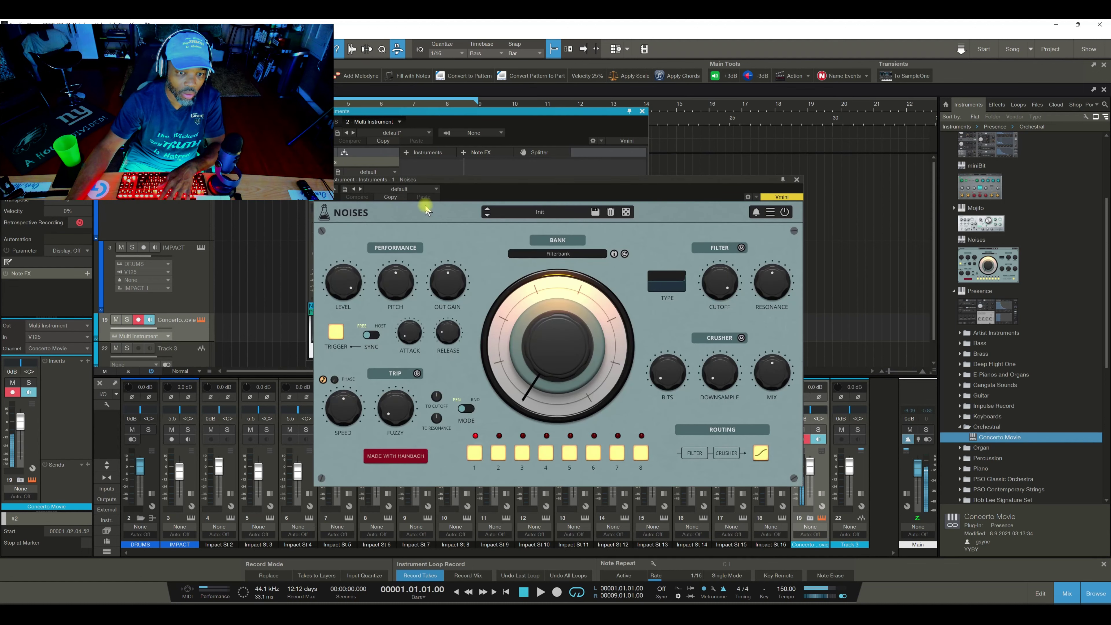
pyautogui.moveTo(771, 368); pyautogui.dragTo(769, 394)
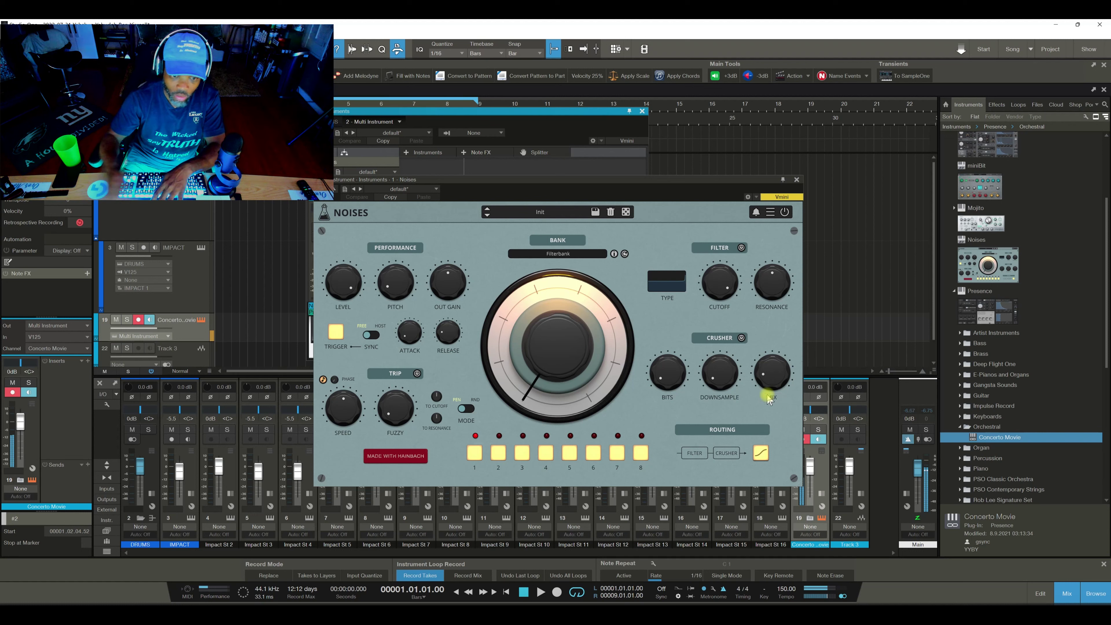
pyautogui.click(558, 214)
pyautogui.moveTo(558, 224)
pyautogui.moveTo(662, 230)
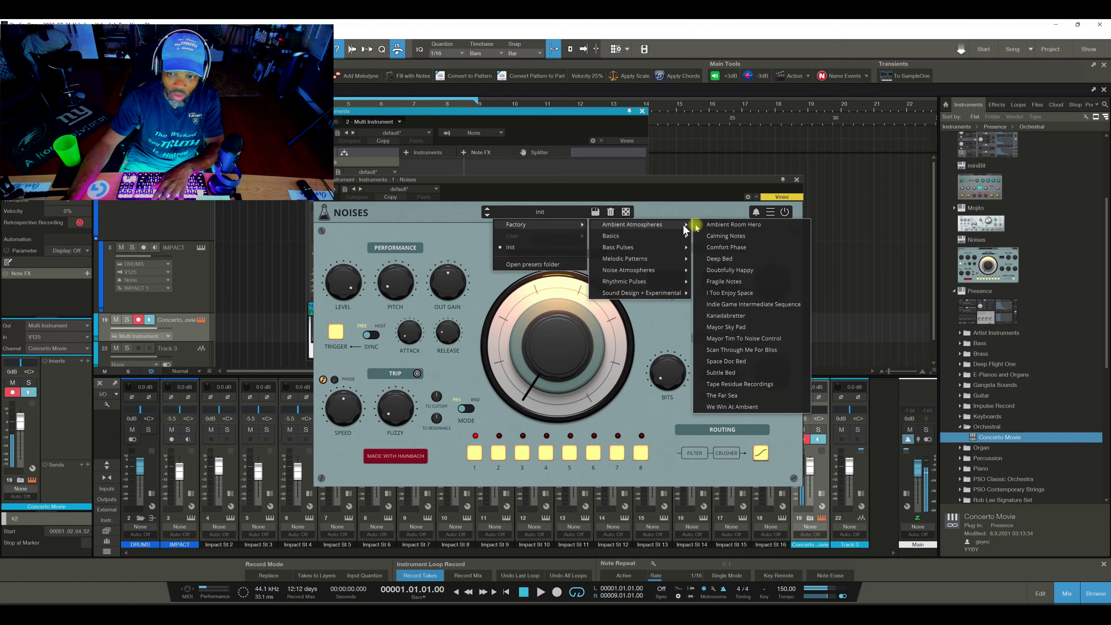
pyautogui.click(719, 225)
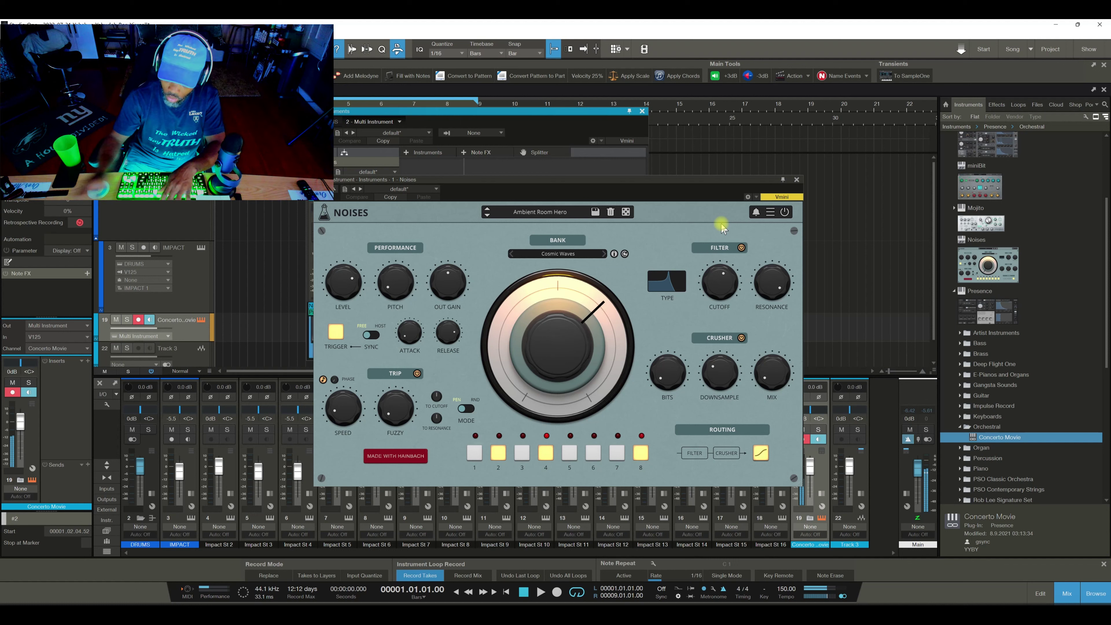
# Advance through the Noises sound banks from Drum Drones to Military Wires.
pyautogui.click(603, 254)
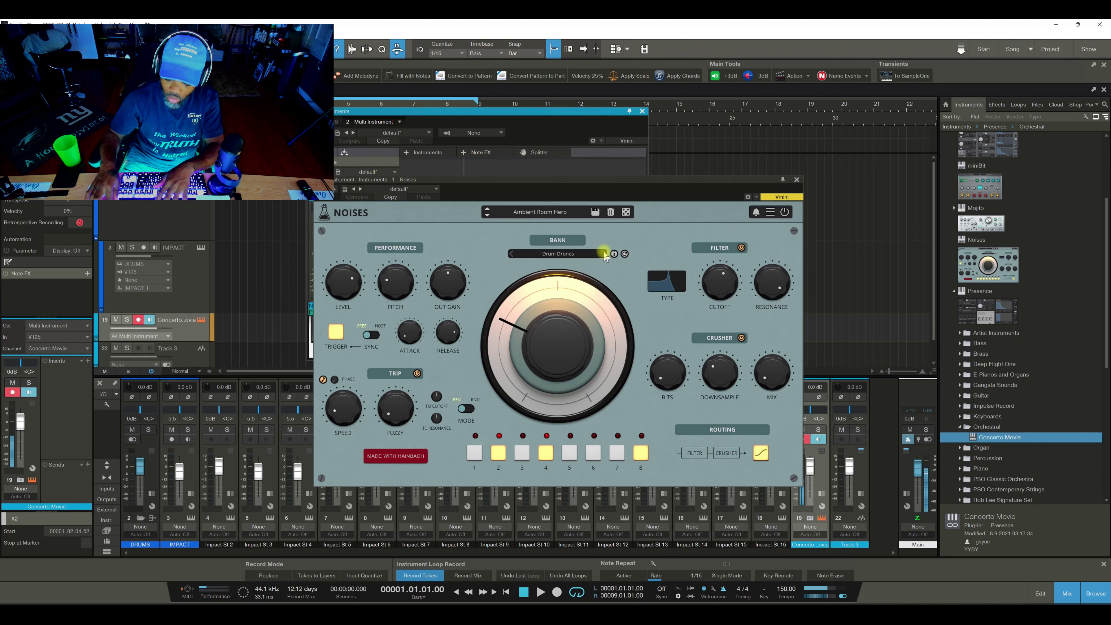
pyautogui.click(604, 254)
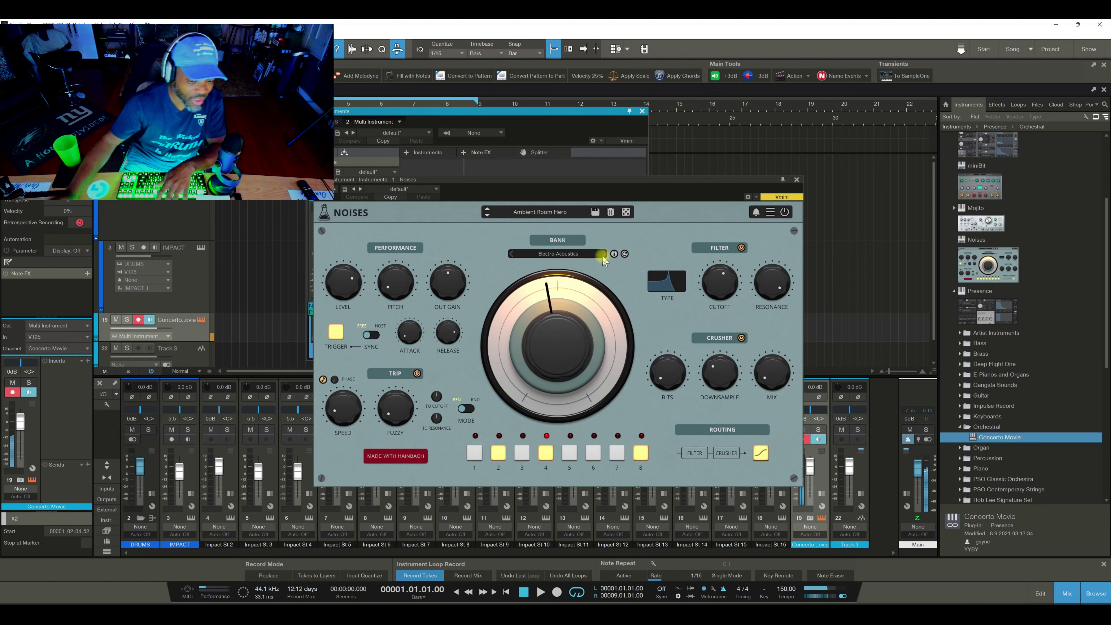
pyautogui.click(603, 253)
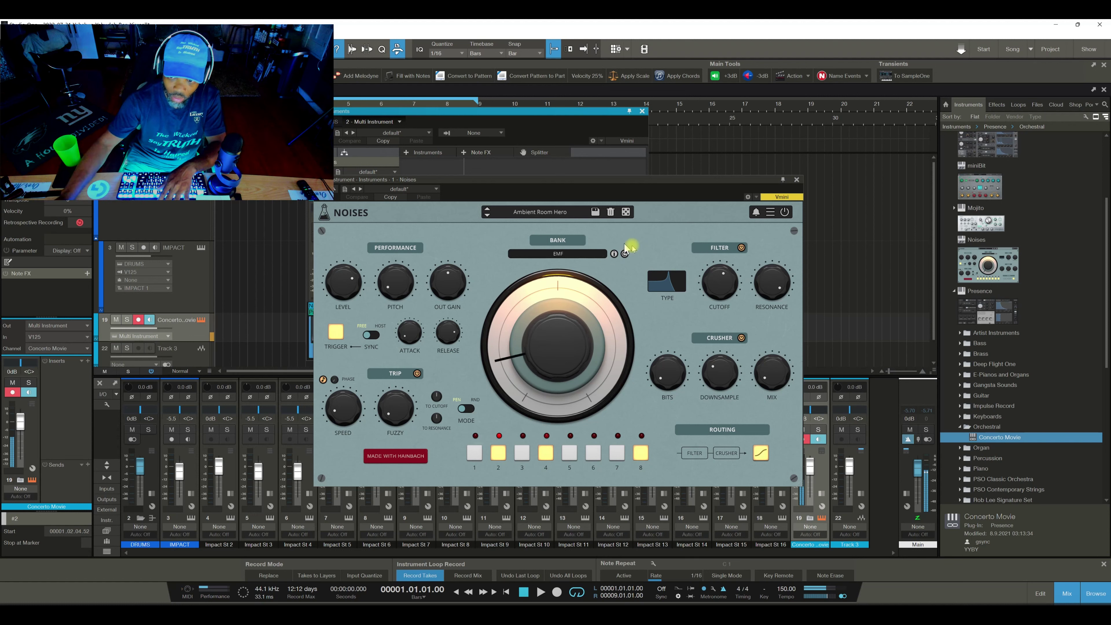
pyautogui.moveTo(771, 379)
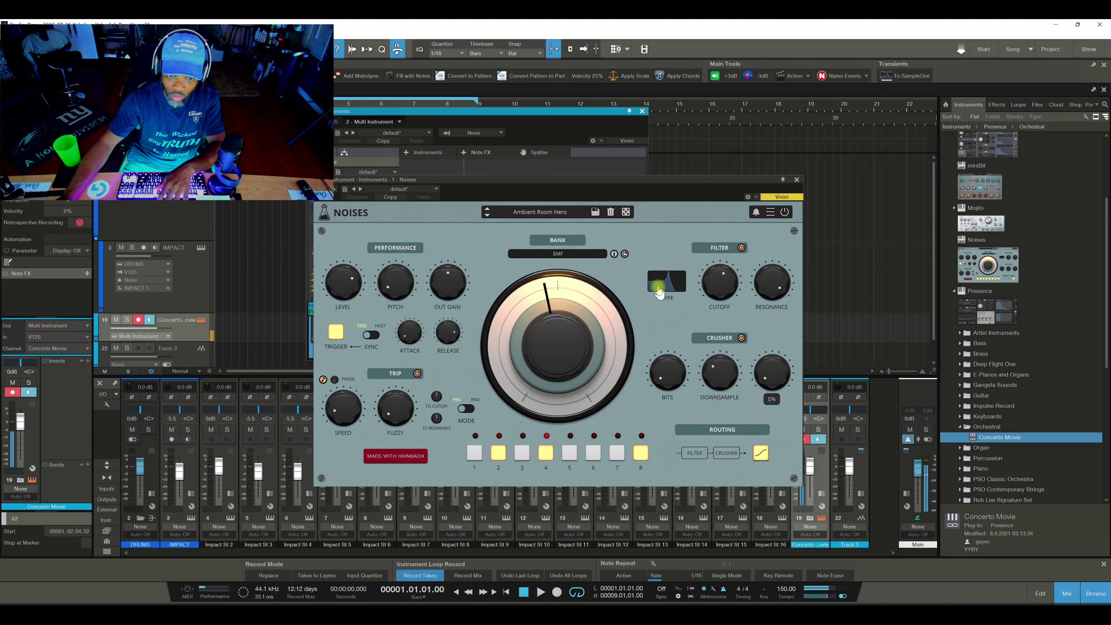
pyautogui.click(603, 254)
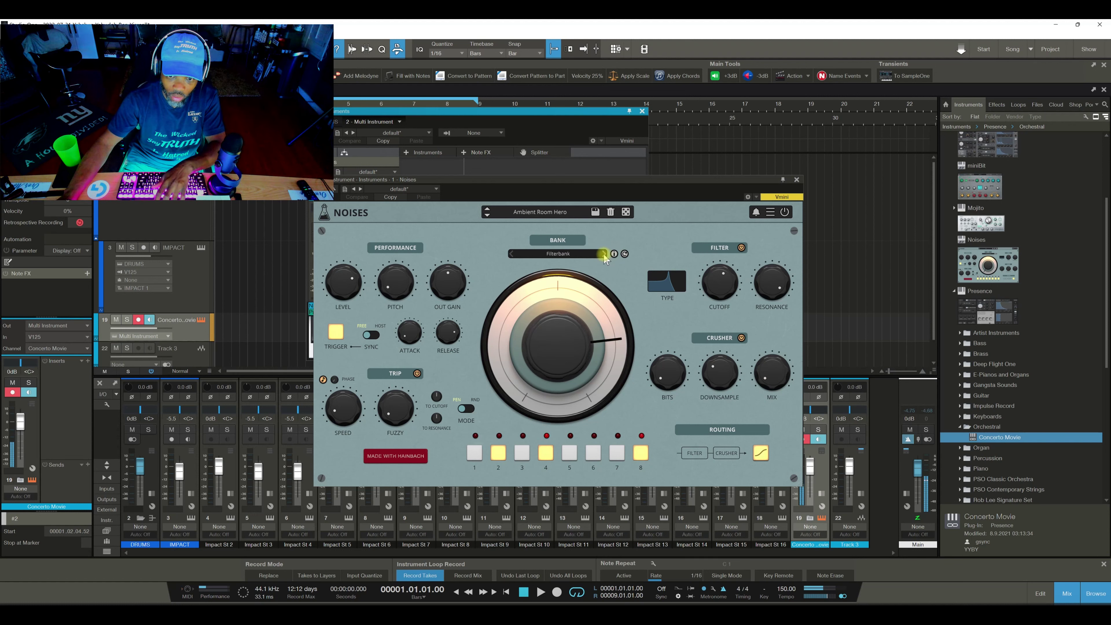
pyautogui.click(604, 254)
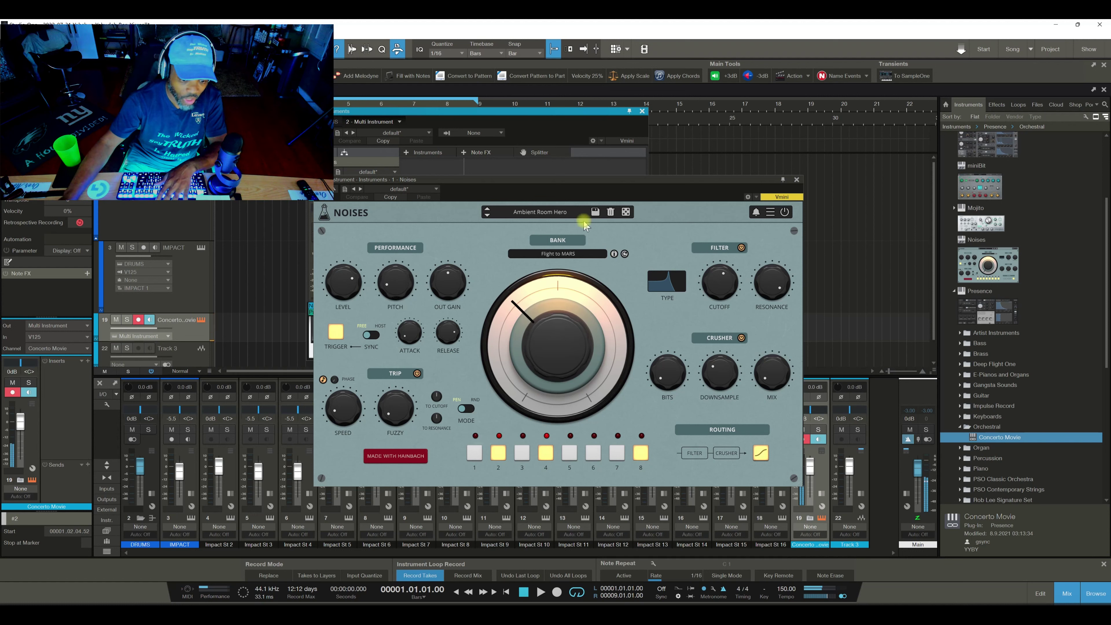
pyautogui.click(604, 253)
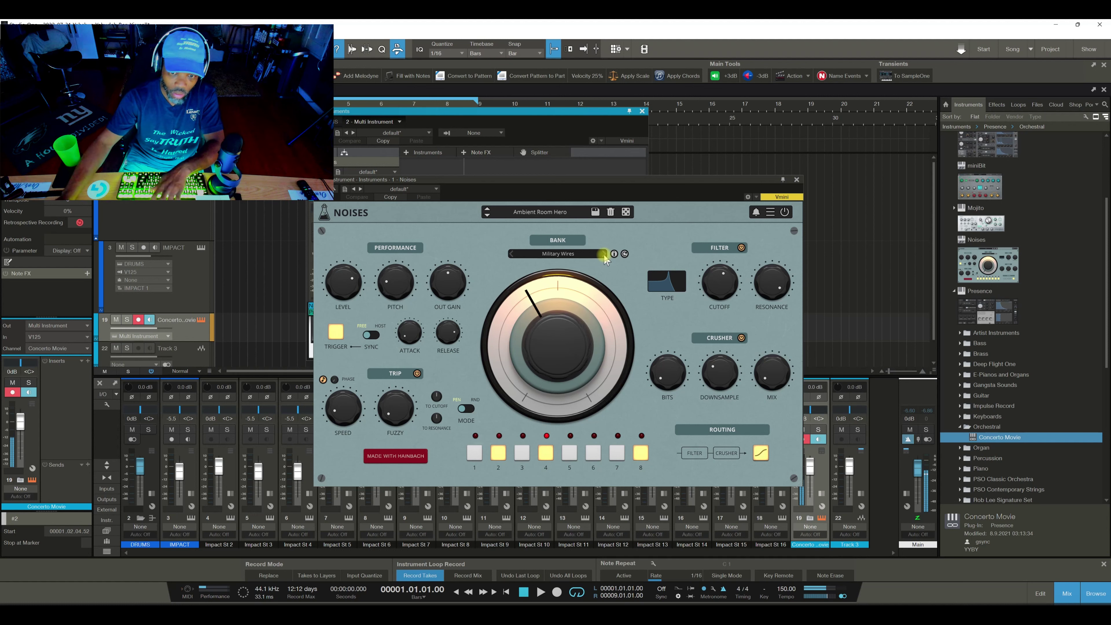
# Load the factory Basics preset Brown Noise in Noises and enable sound slots 2 and 3.
pyautogui.click(577, 213)
pyautogui.moveTo(569, 230)
pyautogui.moveTo(674, 237)
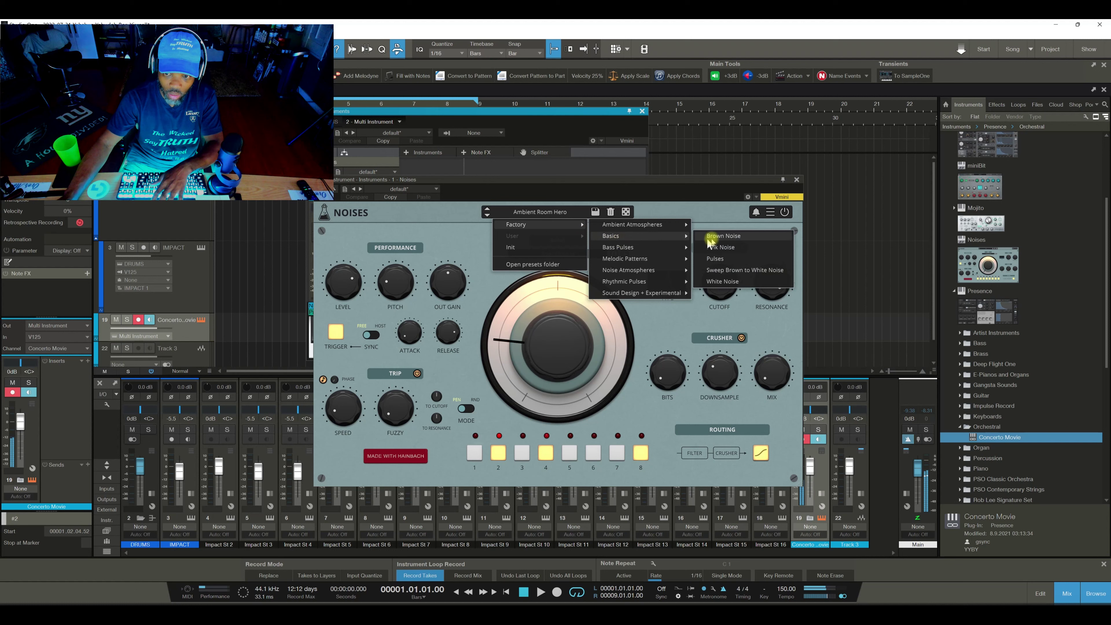
pyautogui.click(712, 241)
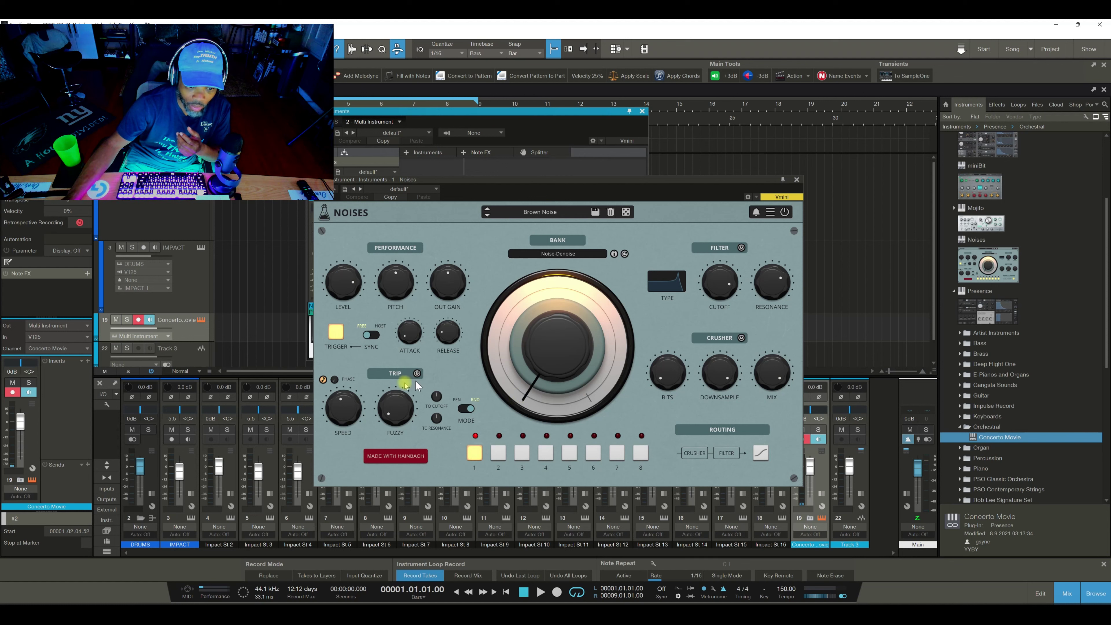
pyautogui.moveTo(501, 448)
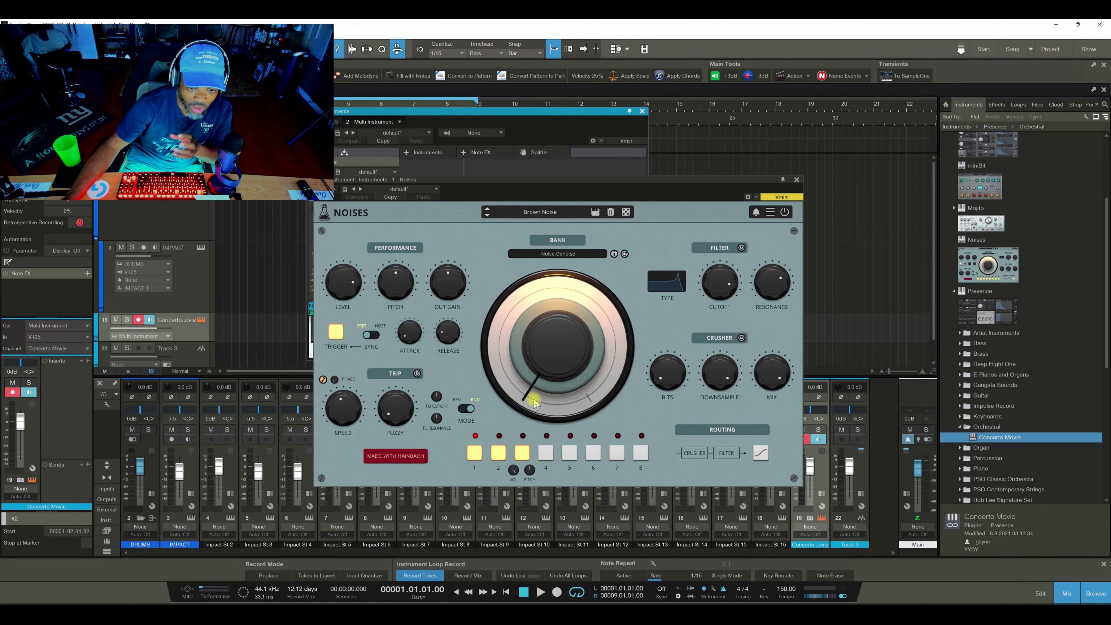
# Remove Noises and Presence from the multi instrument and close its window.
pyautogui.click(797, 179)
pyautogui.click(451, 213)
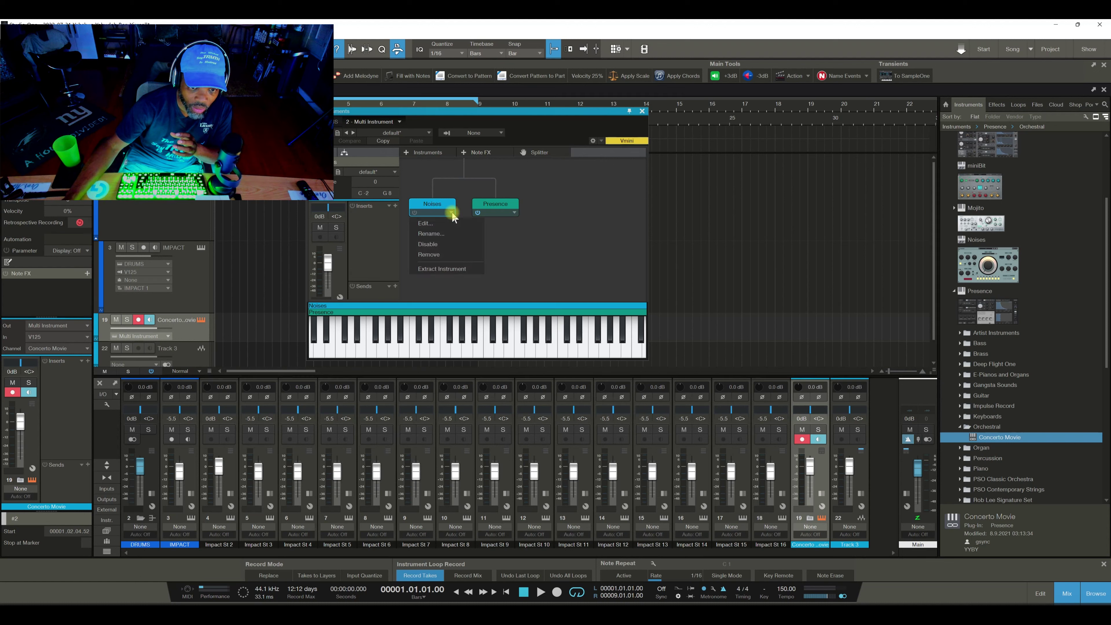
pyautogui.click(441, 253)
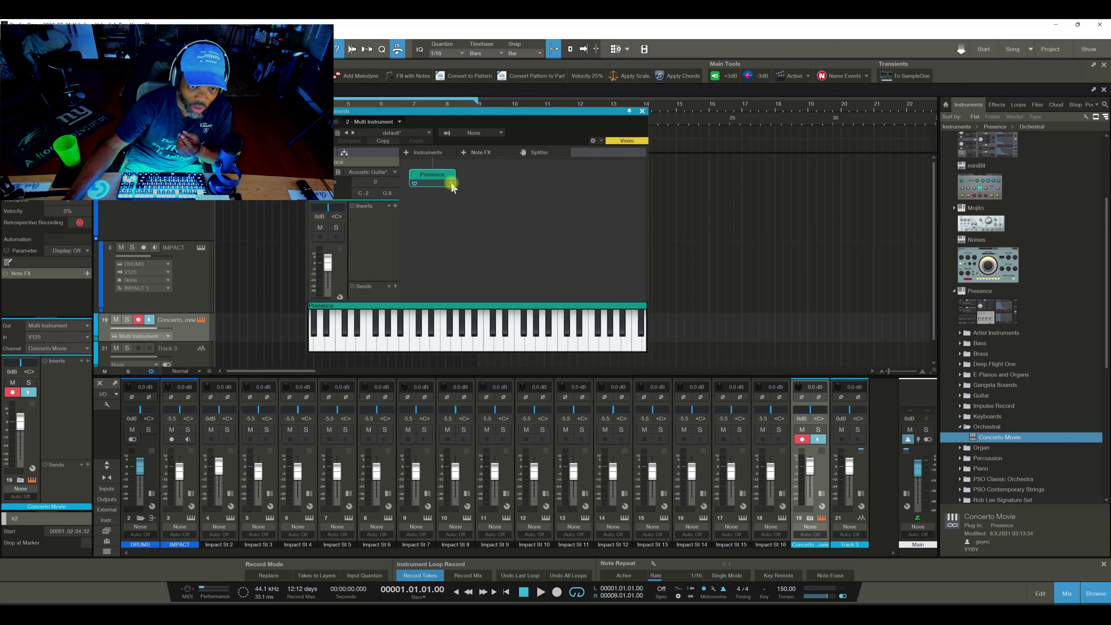
pyautogui.click(451, 184)
pyautogui.click(446, 225)
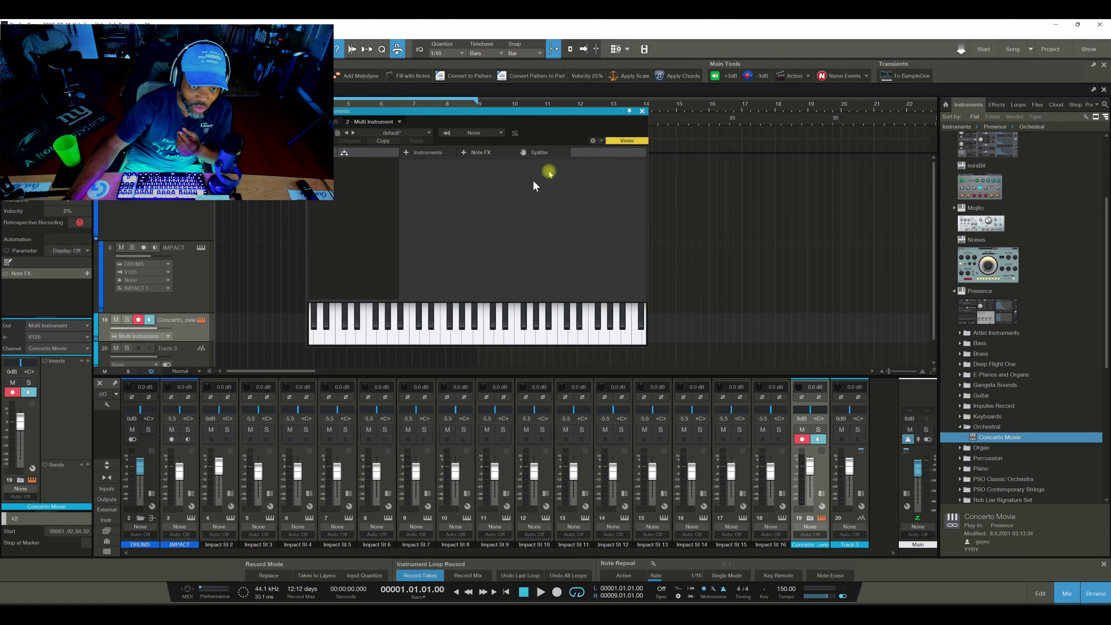
pyautogui.click(642, 113)
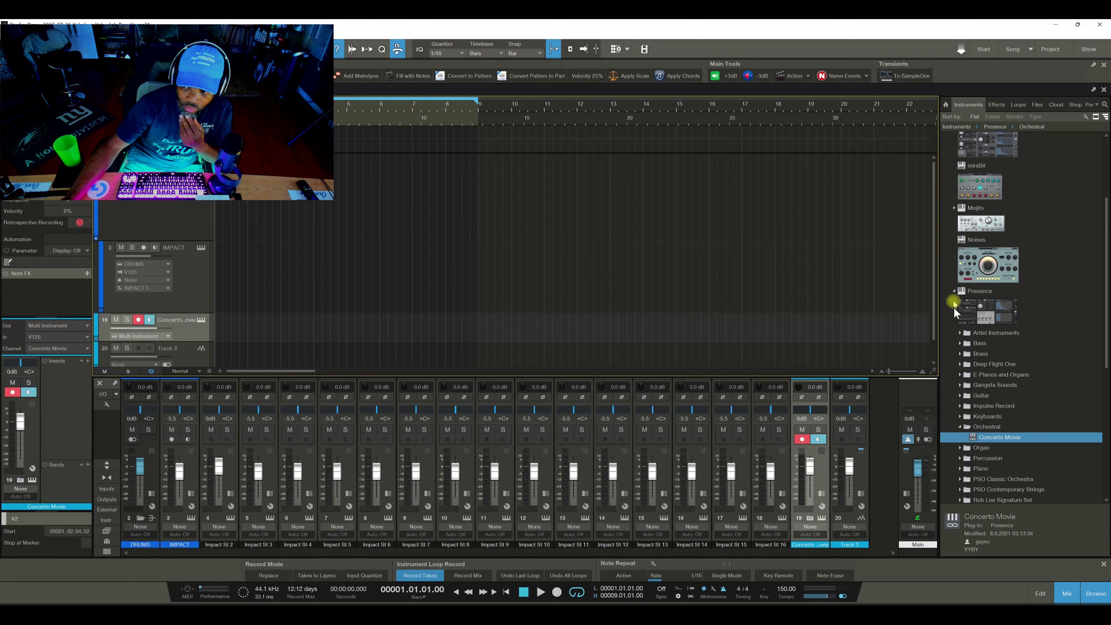
# Collapse Presence's preset folders in the instrument browser and hide the mixer console.
pyautogui.click(955, 291)
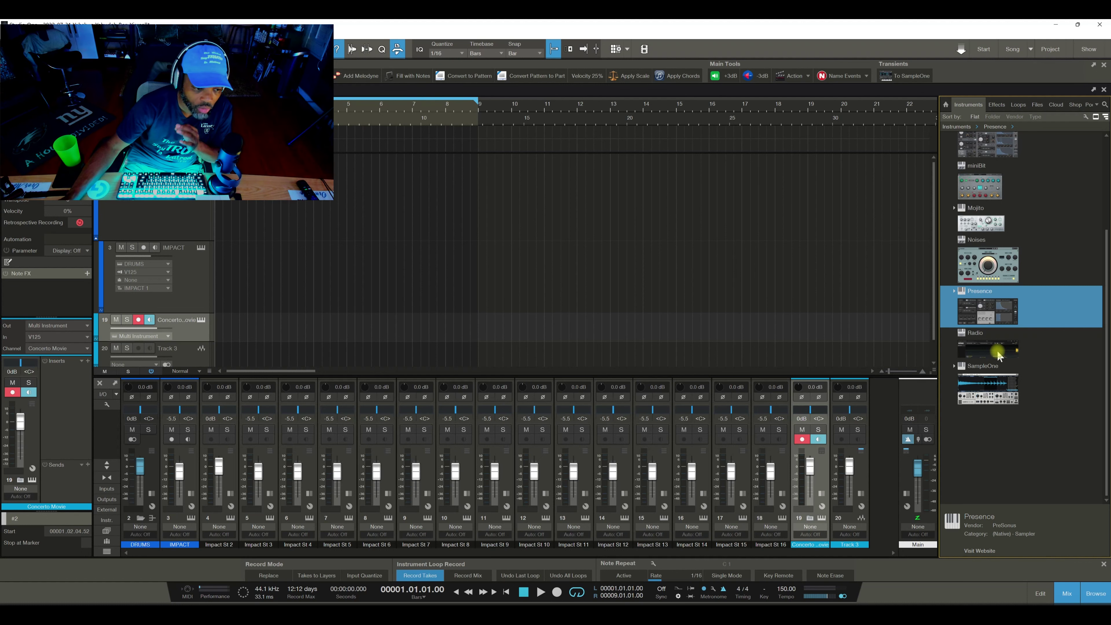
pyautogui.scroll(-1, 703, 291)
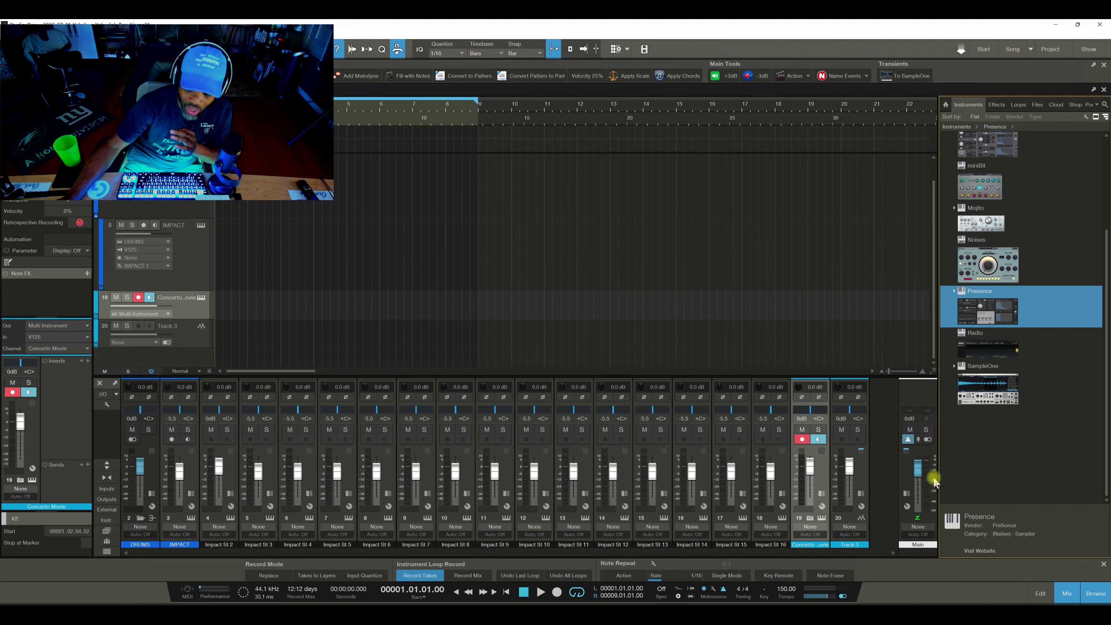
pyautogui.click(1067, 593)
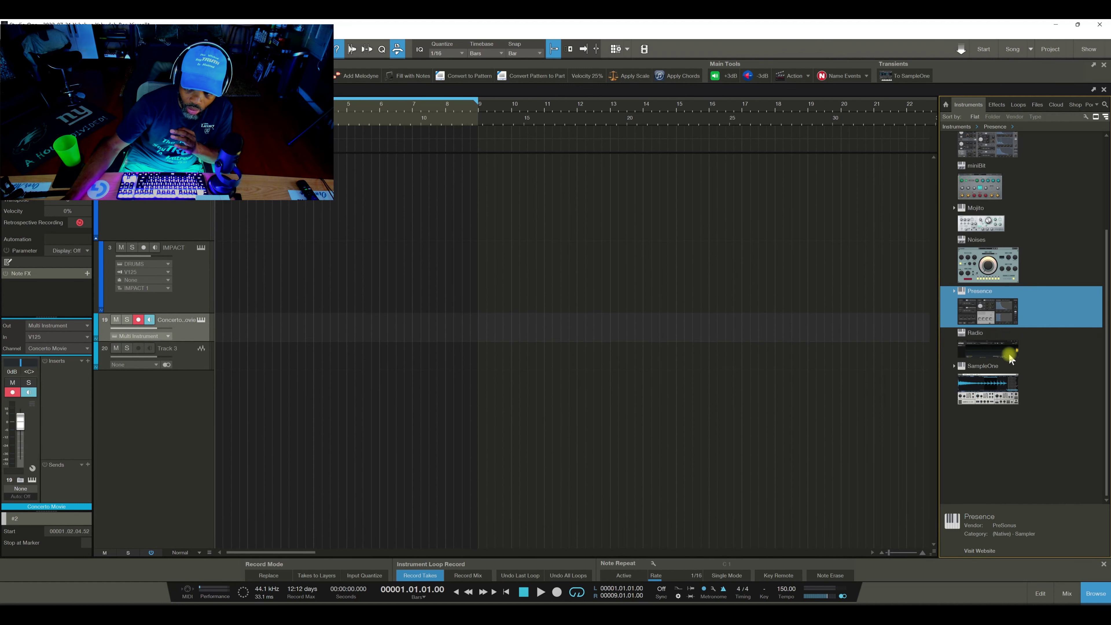
# Load the Radio instrument onto a new instrument track and lower its channel volume to about -51.7 dB.
pyautogui.moveTo(1008, 356); pyautogui.dragTo(165, 428)
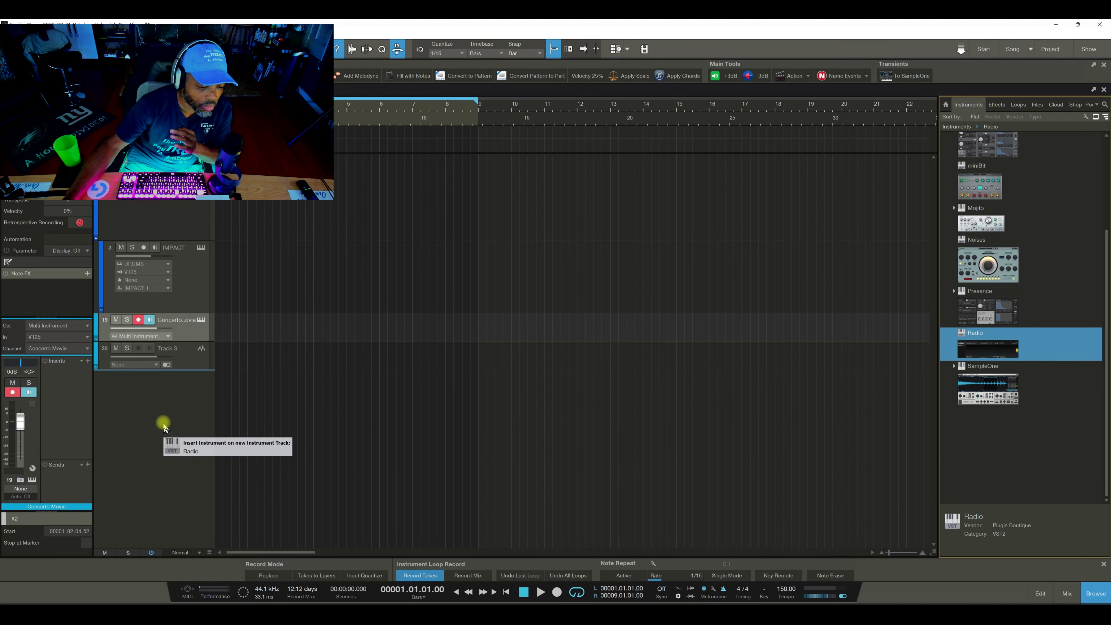
pyautogui.moveTo(165, 428); pyautogui.dragTo(1006, 354)
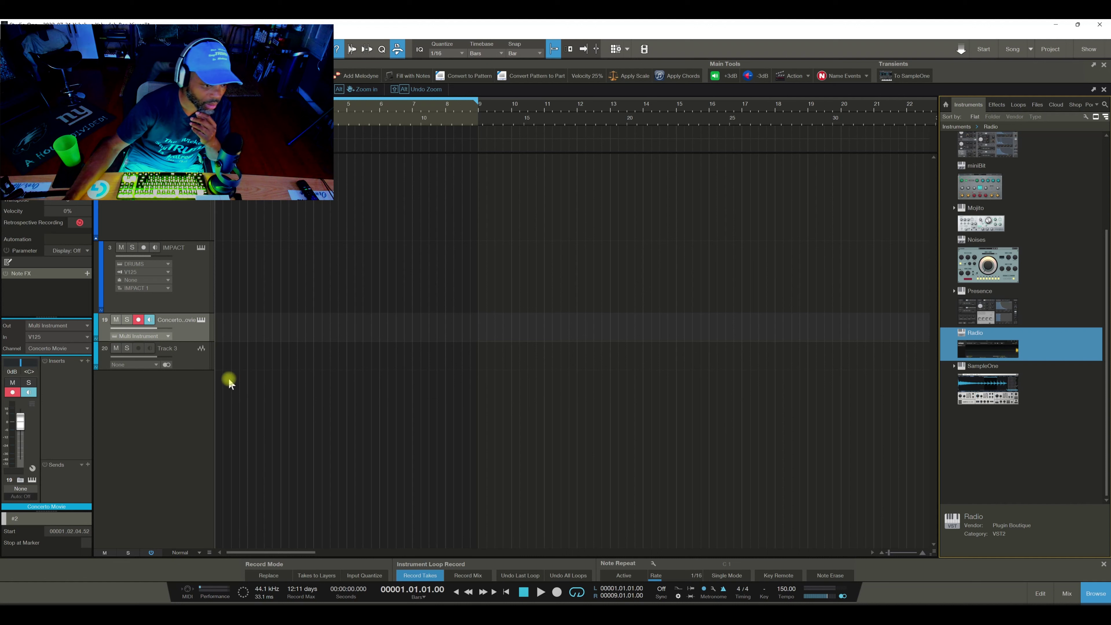
pyautogui.click(184, 355)
pyautogui.rightClick(145, 404)
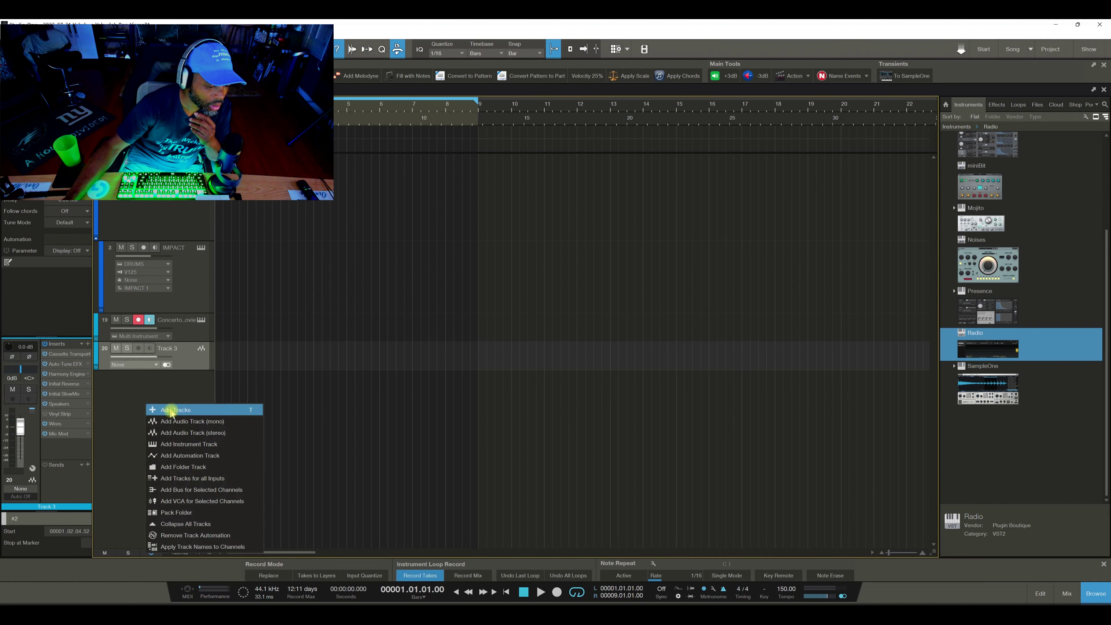
pyautogui.click(187, 443)
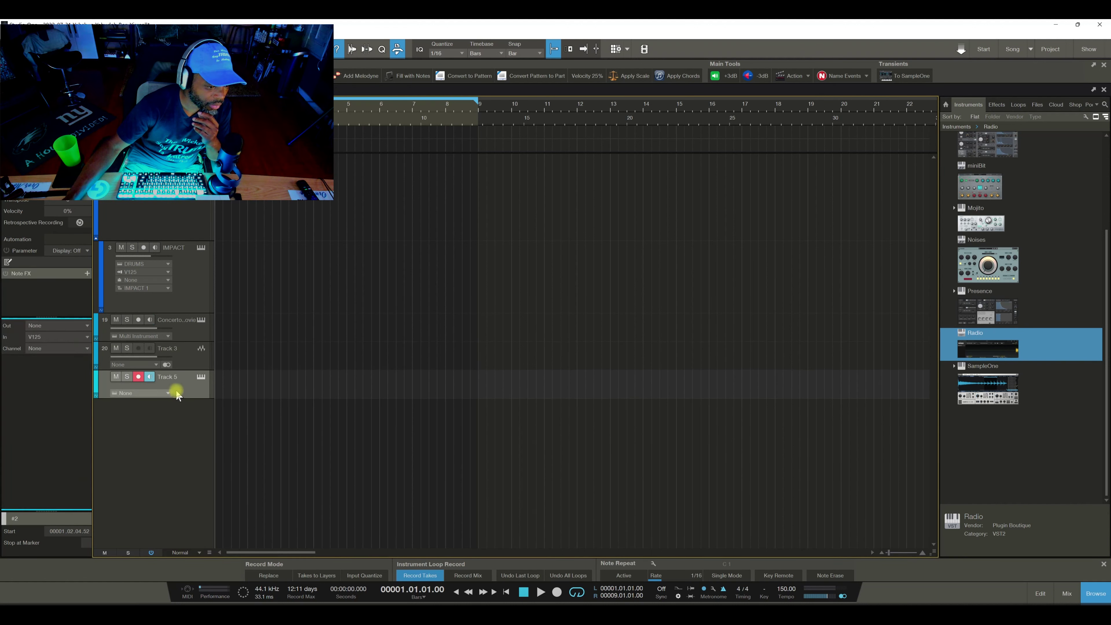
pyautogui.moveTo(1006, 353); pyautogui.dragTo(181, 385)
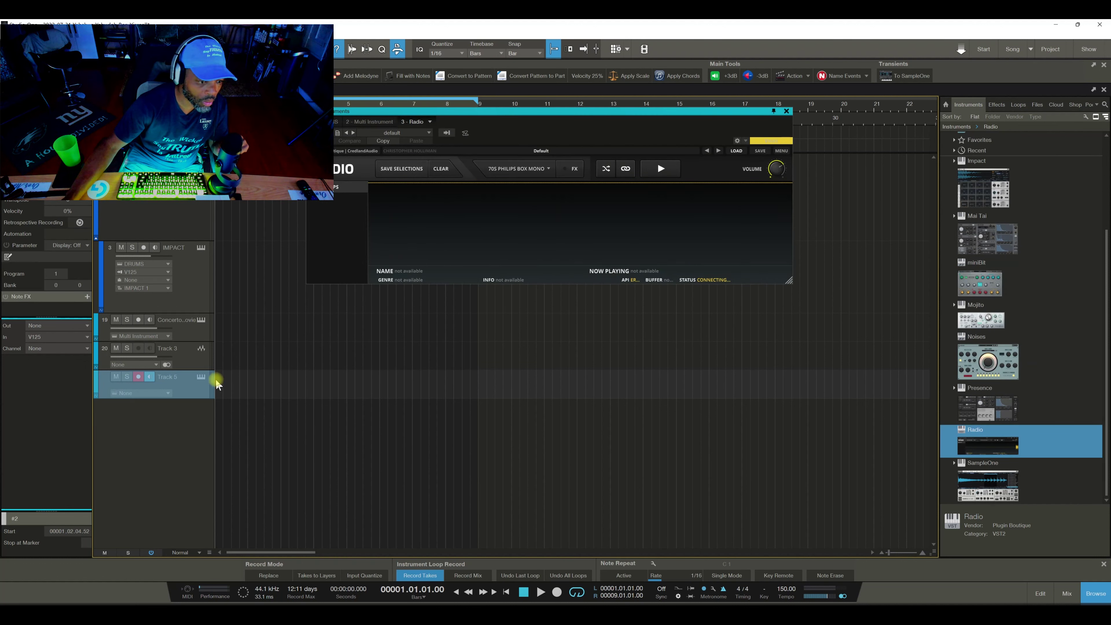
pyautogui.moveTo(25, 425); pyautogui.dragTo(29, 460)
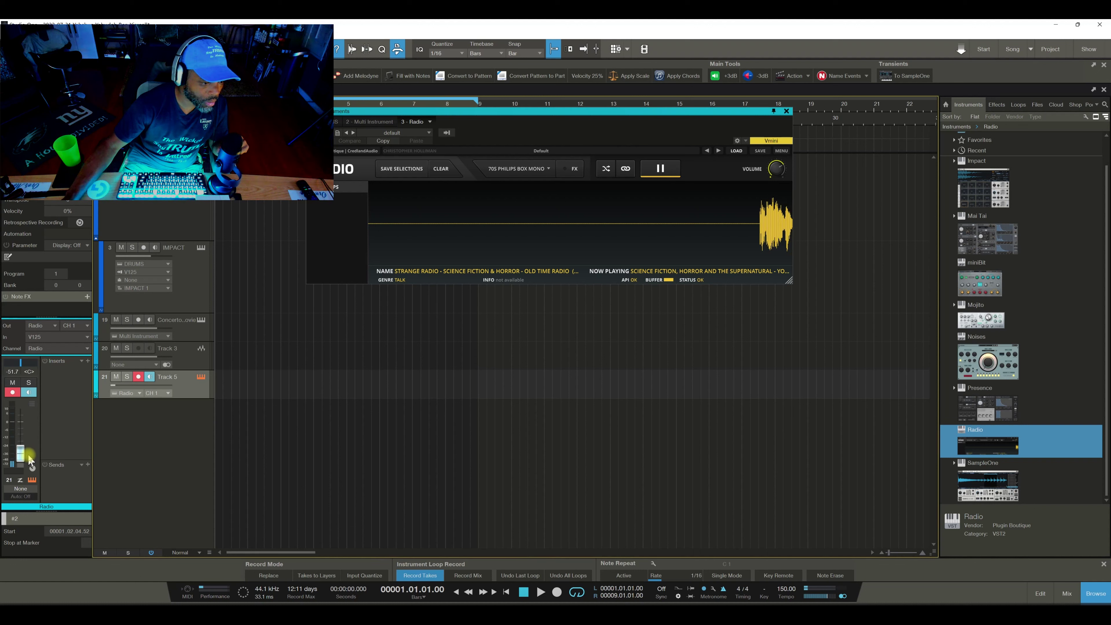
# Raise the Radio channel's volume to about -35.8 dB and pause the station stream.
pyautogui.moveTo(30, 460); pyautogui.dragTo(30, 455)
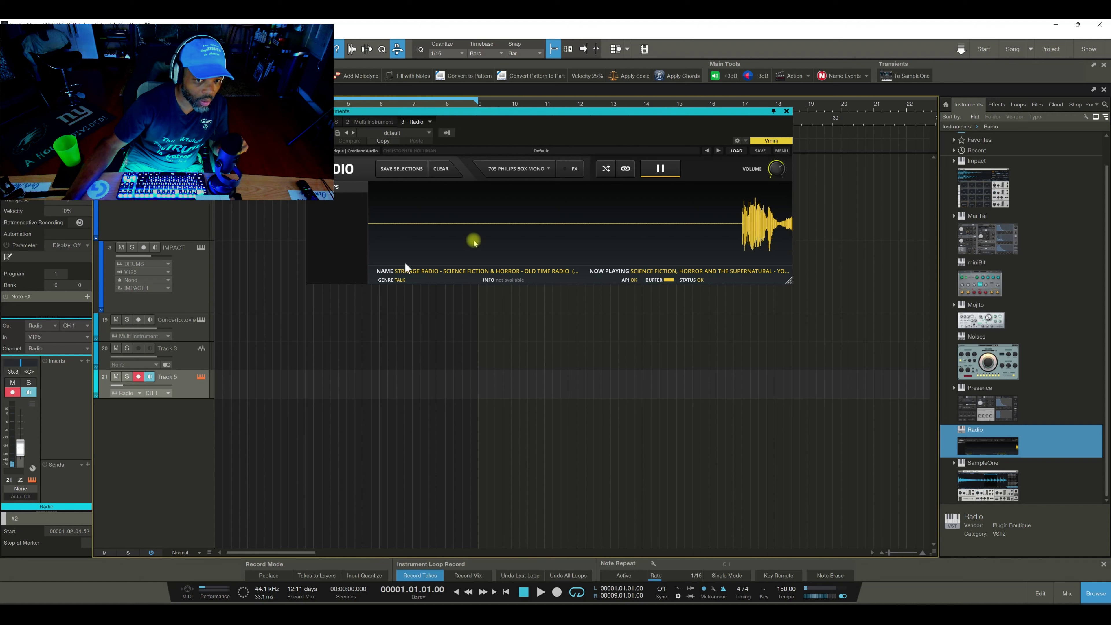
pyautogui.click(661, 172)
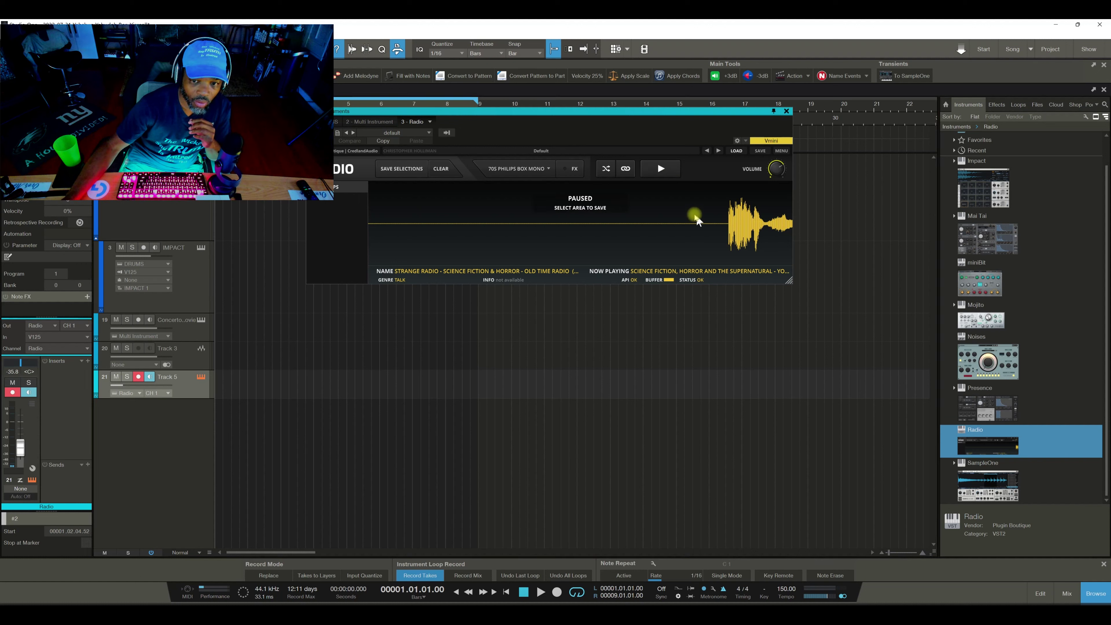
pyautogui.click(662, 169)
pyautogui.click(248, 334)
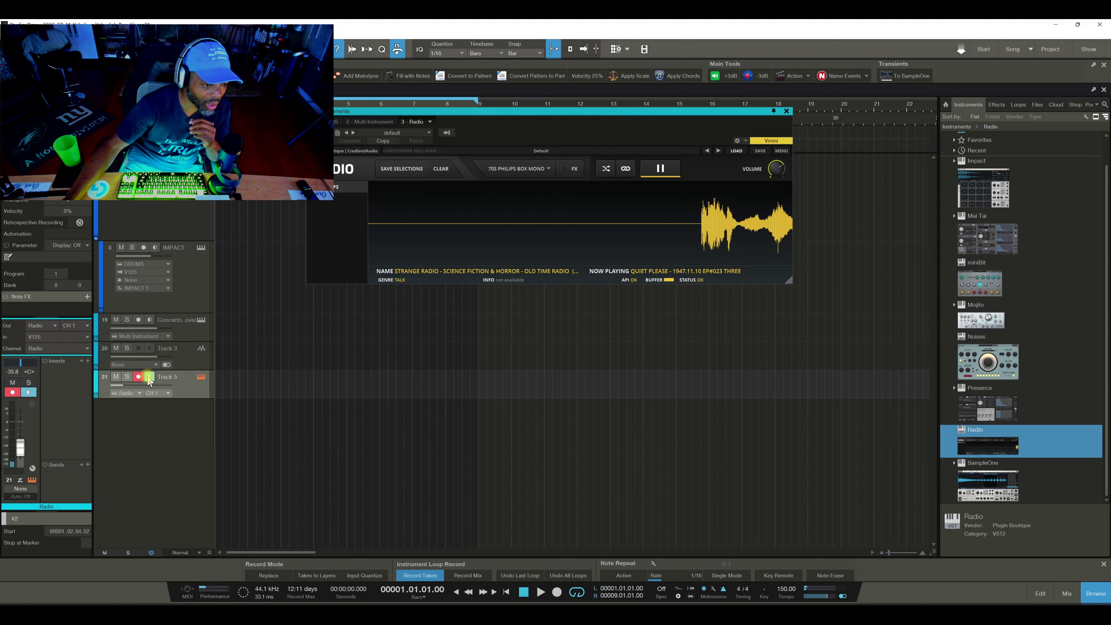
pyautogui.click(659, 170)
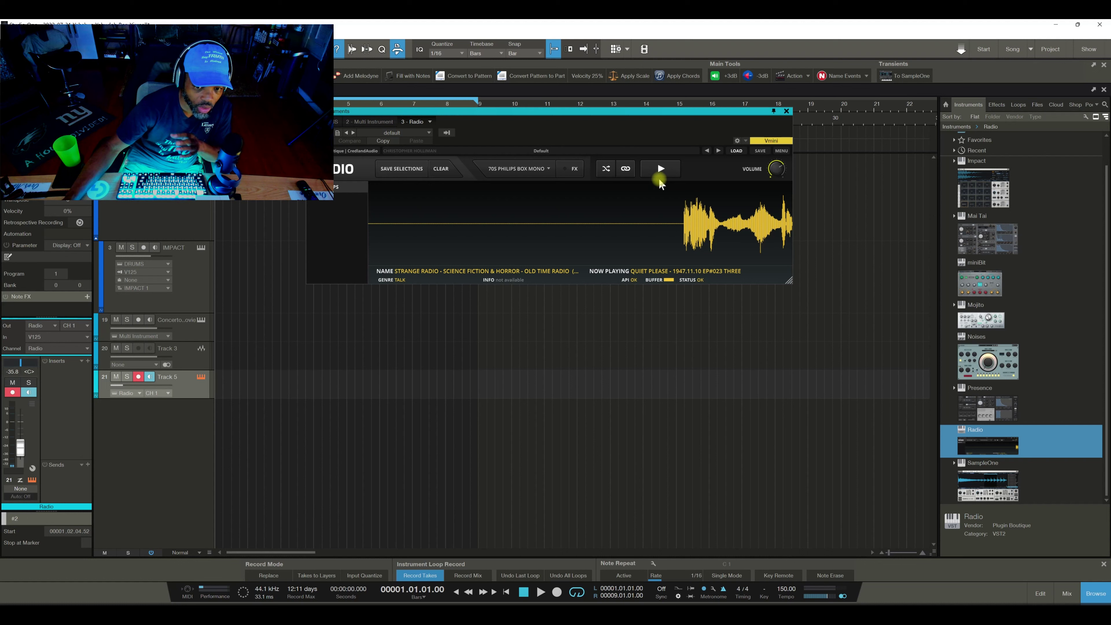
# Look through the station categories in Radio's Radio Directory, including Blues and Electro Swing.
pyautogui.click(744, 152)
pyautogui.moveTo(755, 186)
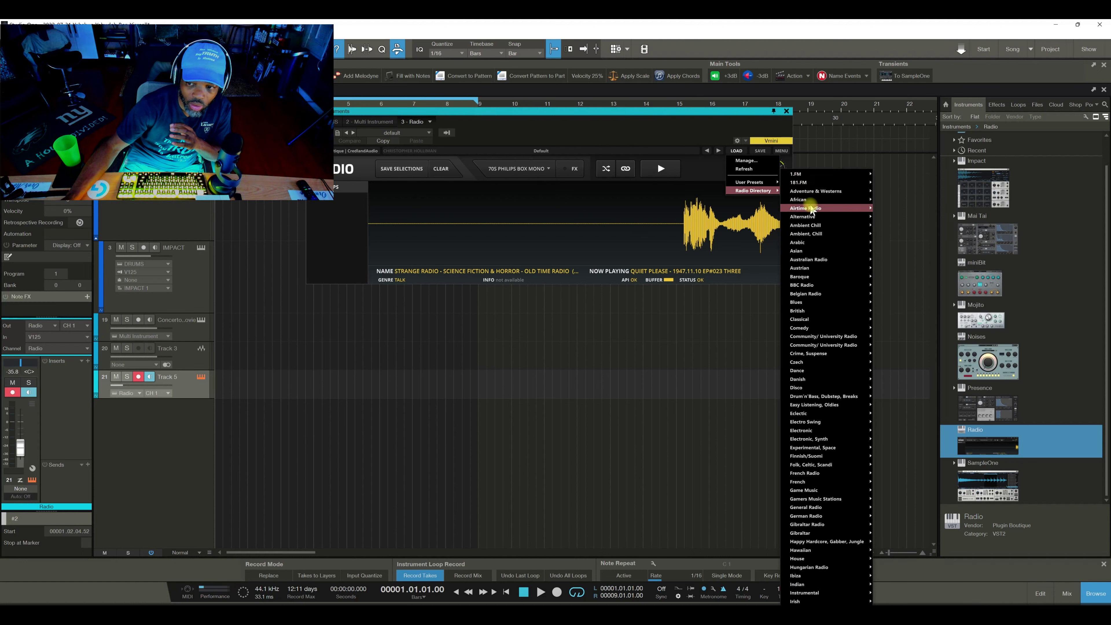
pyautogui.moveTo(812, 235)
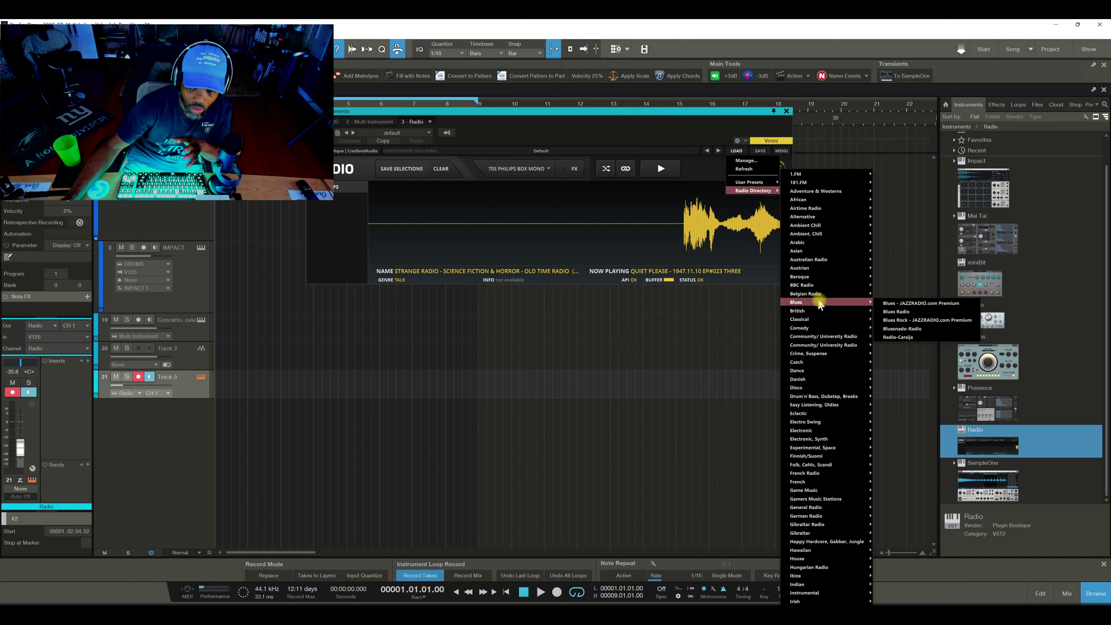
pyautogui.moveTo(820, 423)
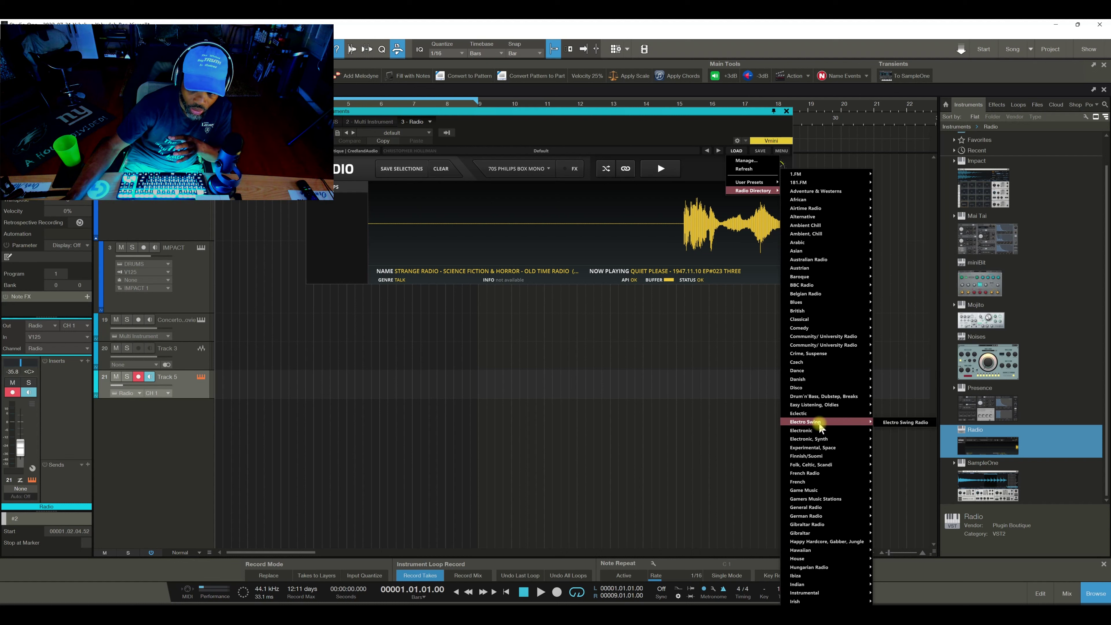
pyautogui.moveTo(834, 256)
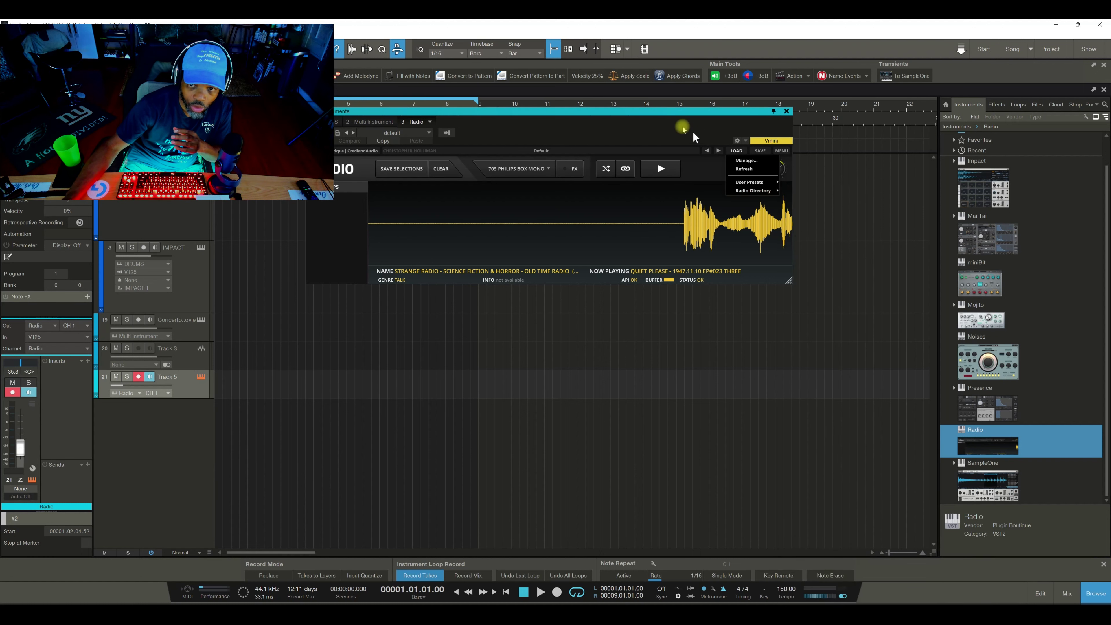
pyautogui.click(676, 130)
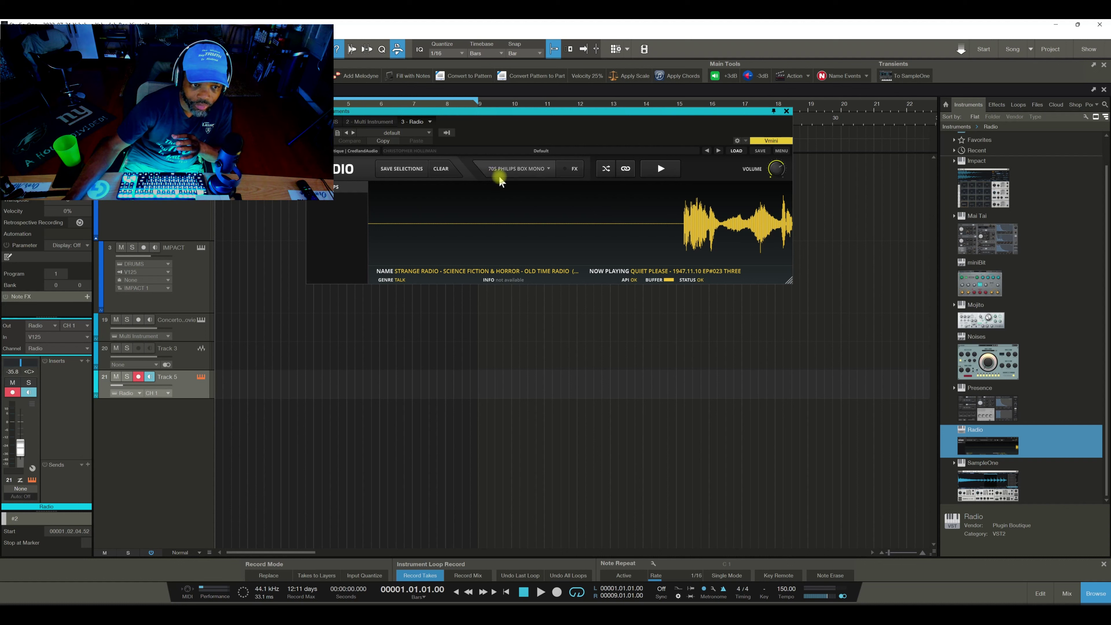
# Save a selection of the paused radio waveform as a clip and place it on a new audio track at bar 1.
pyautogui.moveTo(685, 224); pyautogui.dragTo(754, 232)
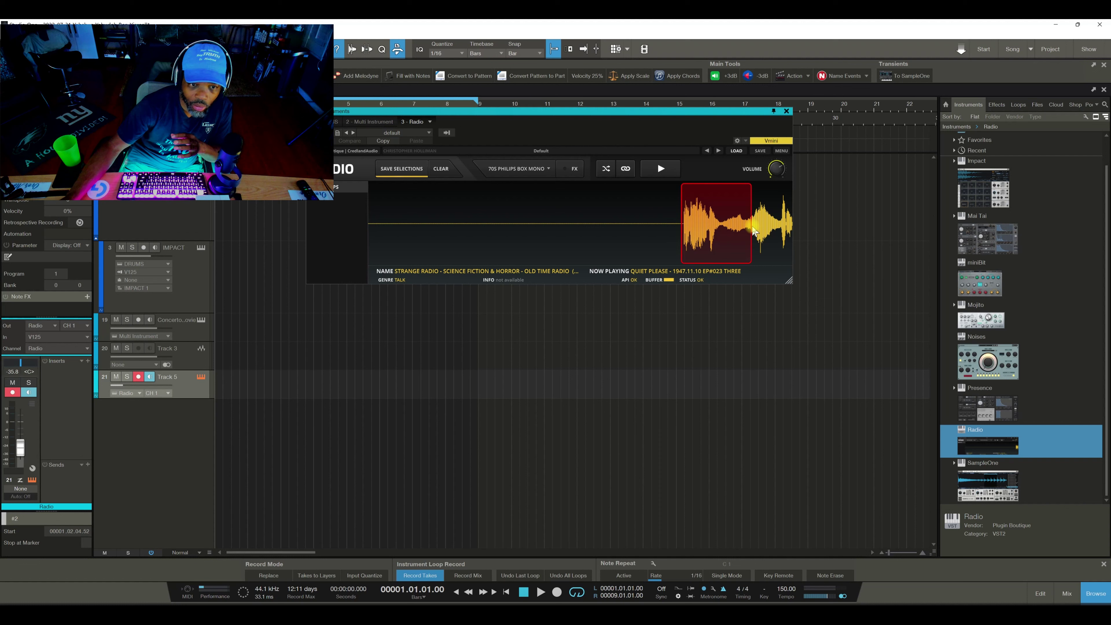
pyautogui.click(410, 172)
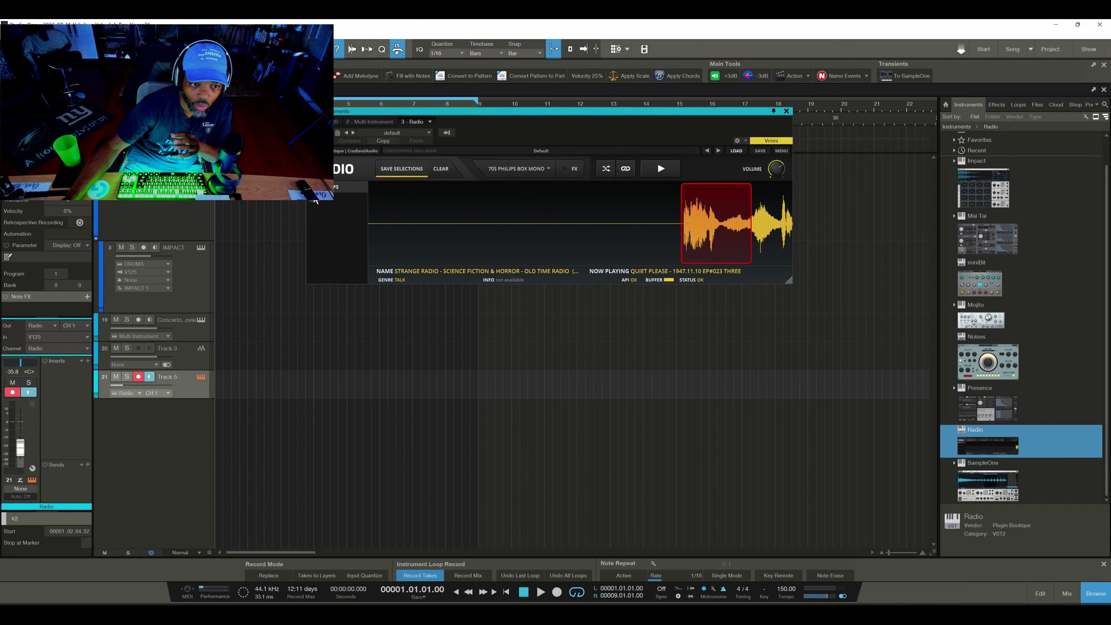
pyautogui.moveTo(315, 201); pyautogui.dragTo(217, 426)
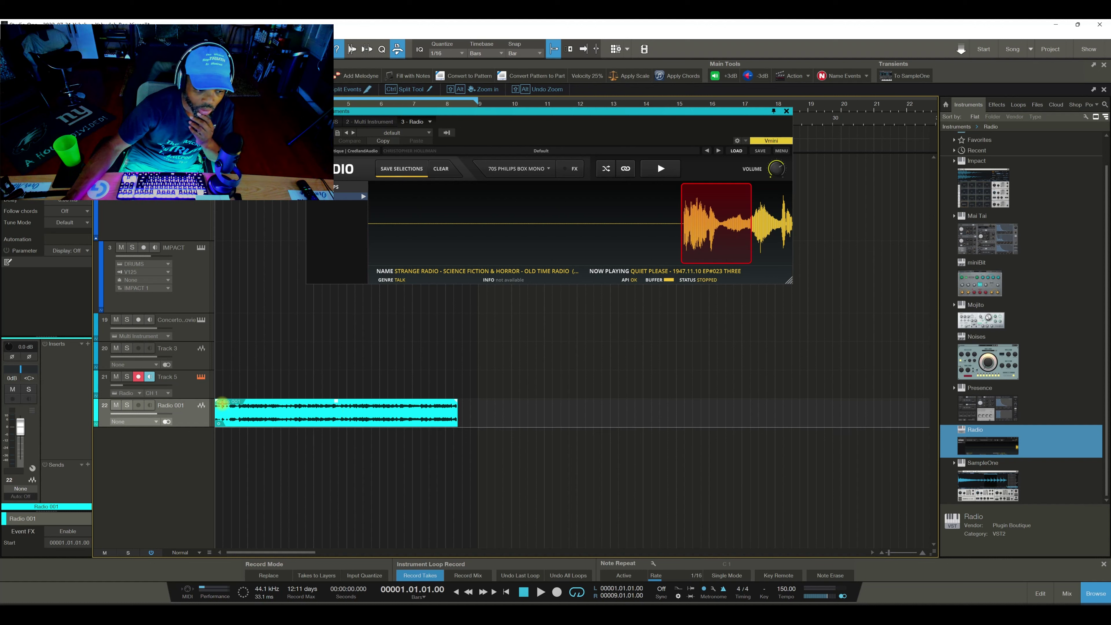
# Remove the Radio 001 audio track and the Radio instrument track.
pyautogui.rightClick(188, 418)
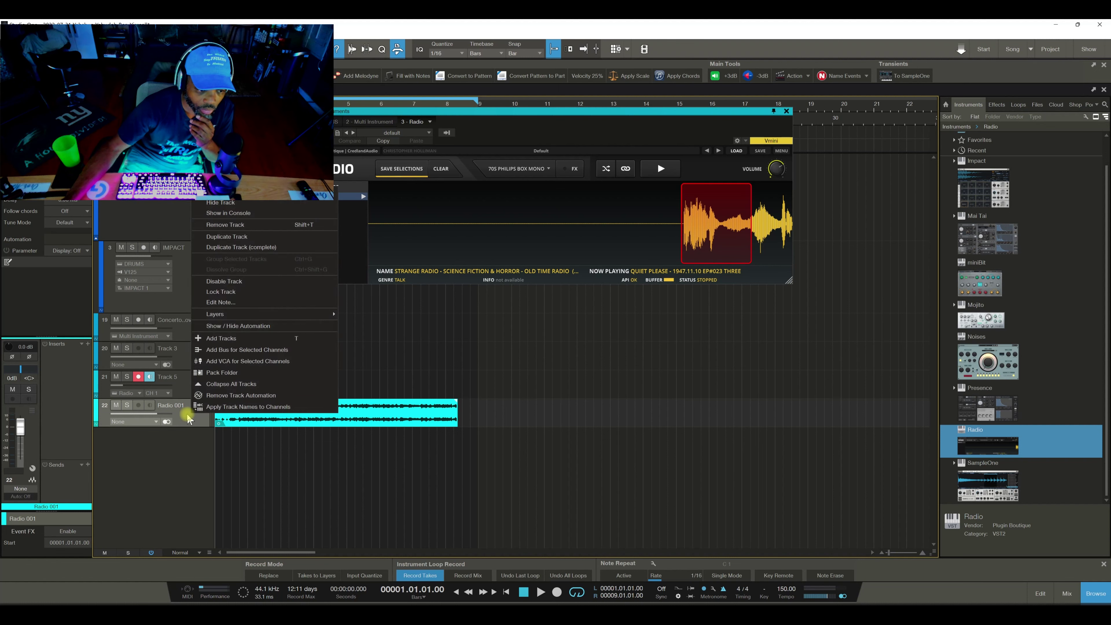
pyautogui.click(244, 225)
pyautogui.rightClick(202, 378)
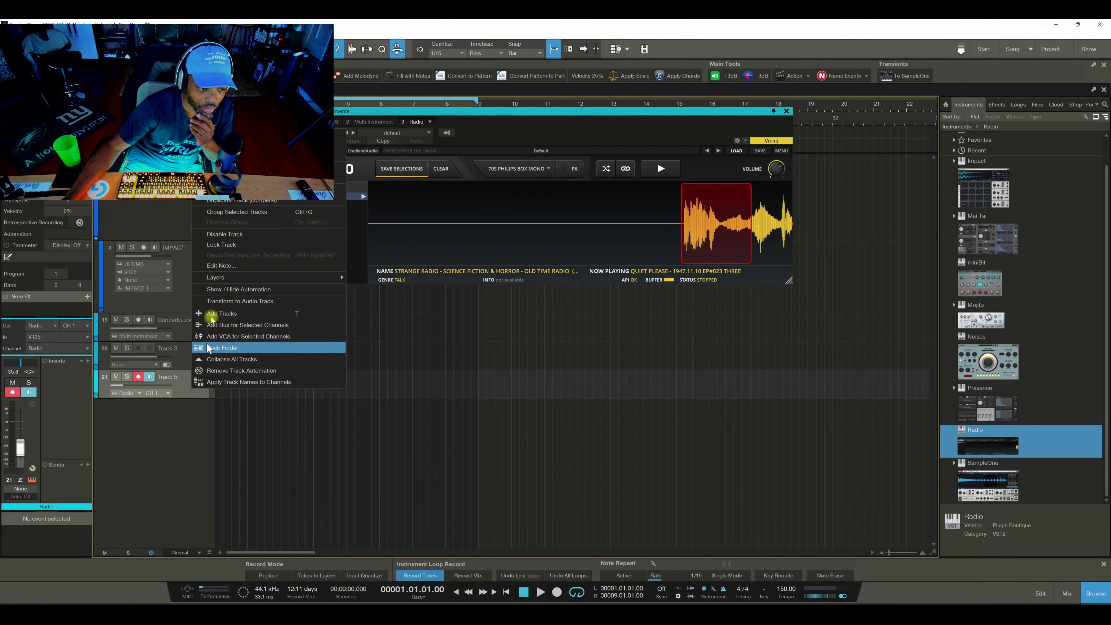
pyautogui.click(249, 178)
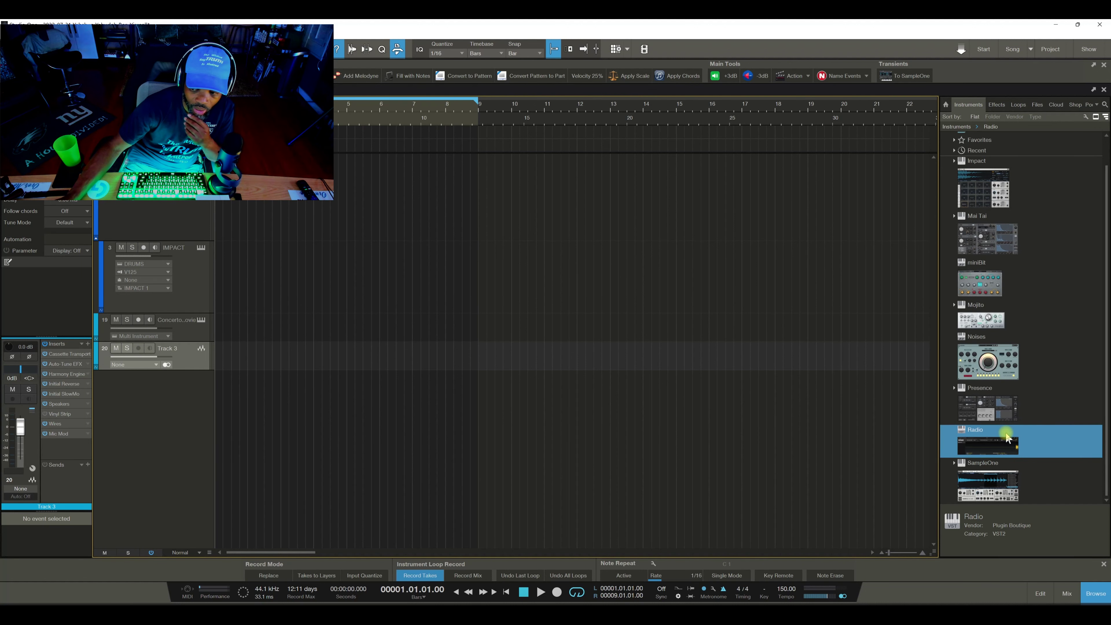
# Load the Presence instrument onto a new instrument track and move its window lower over the arrangement.
pyautogui.scroll(1, 1006, 437)
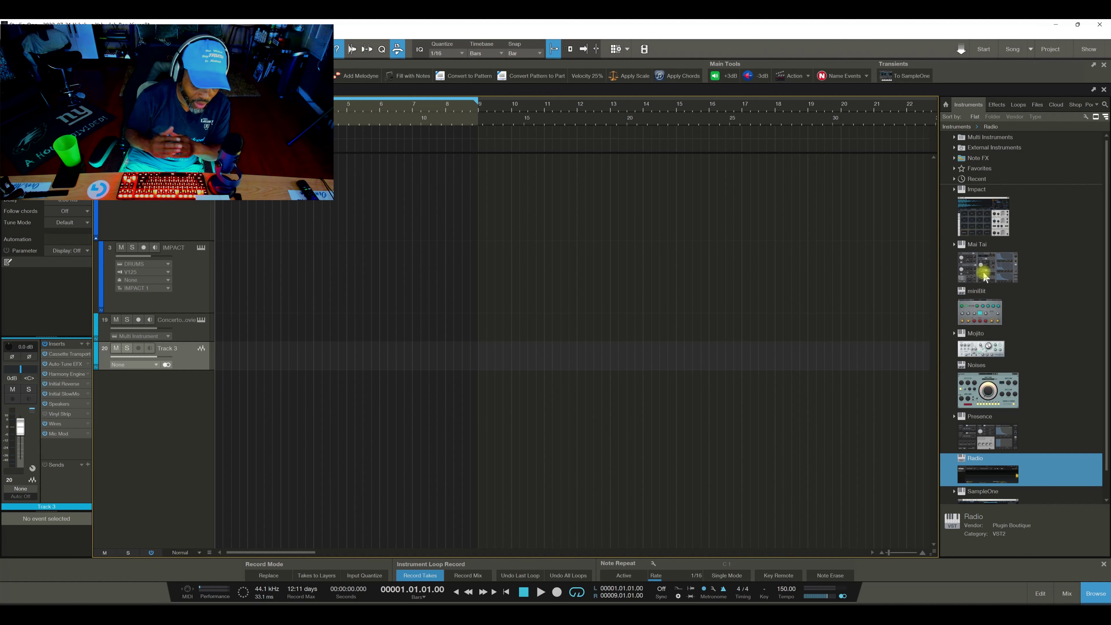
pyautogui.doubleClick(985, 433)
pyautogui.moveTo(999, 441); pyautogui.dragTo(175, 424)
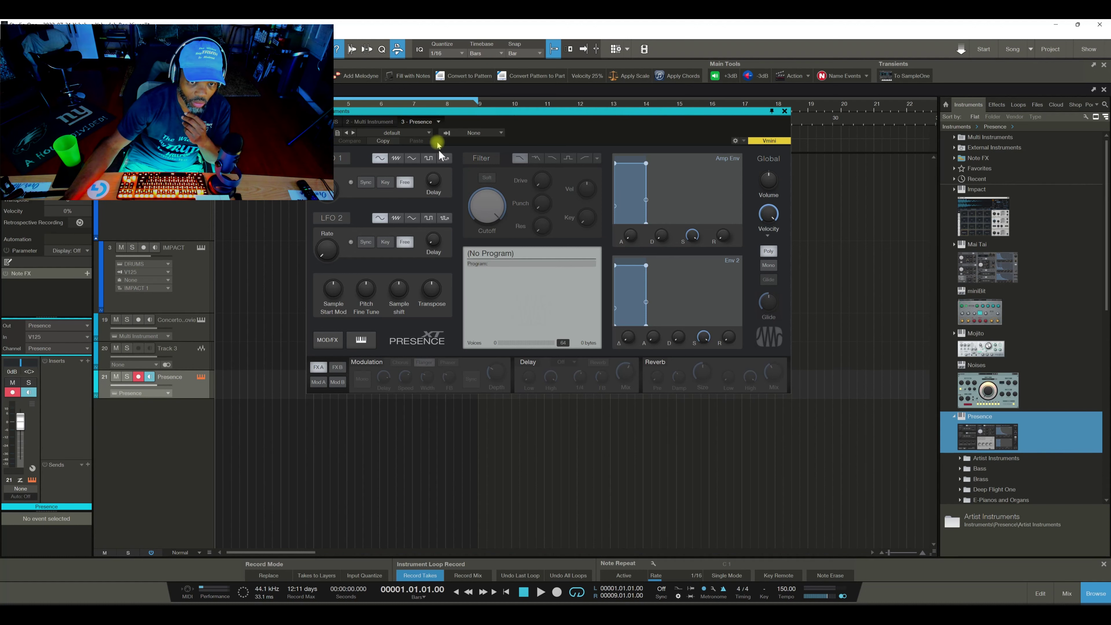
pyautogui.moveTo(457, 114); pyautogui.dragTo(409, 194)
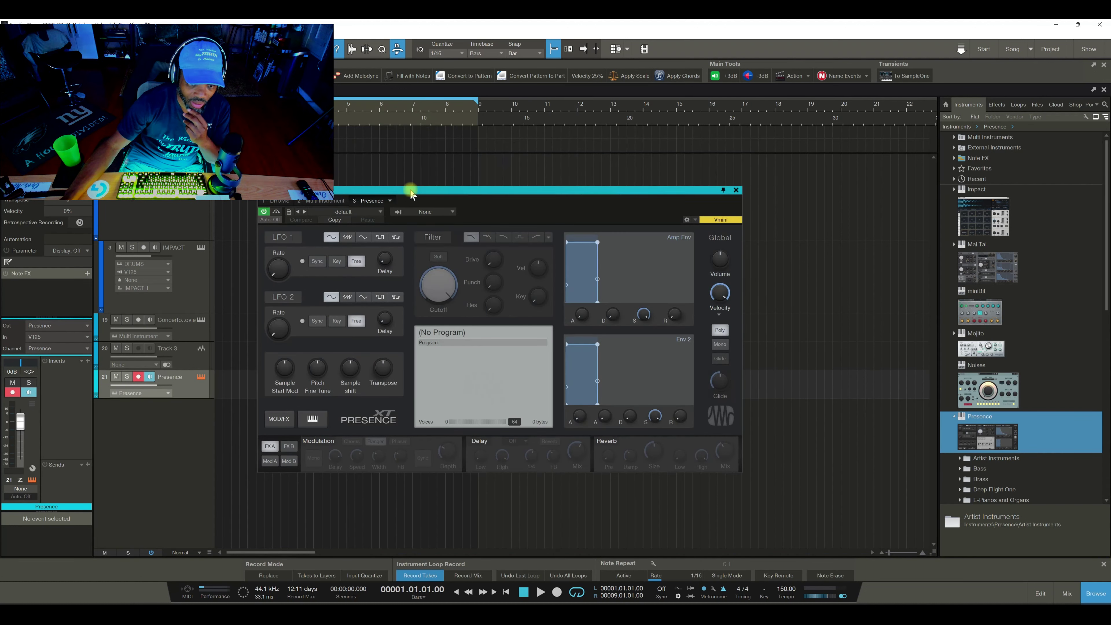
# Look through Presence's preset folders, collapsing Orchestral and checking the contents of Guitar.
pyautogui.scroll(-2, 1006, 393)
pyautogui.scroll(-3, 1024, 397)
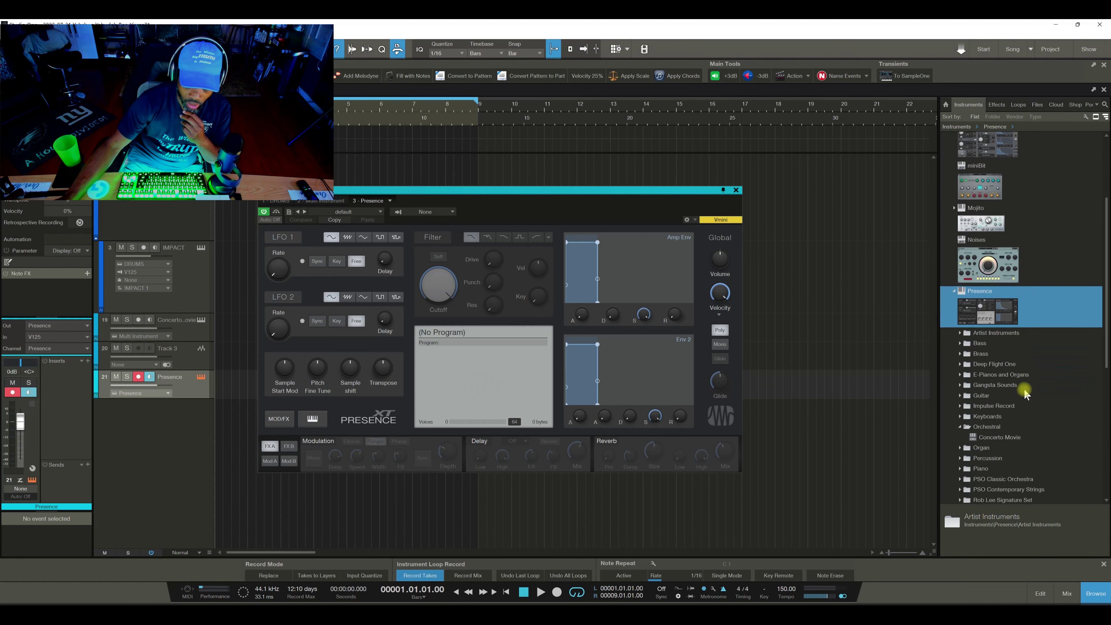
pyautogui.click(960, 354)
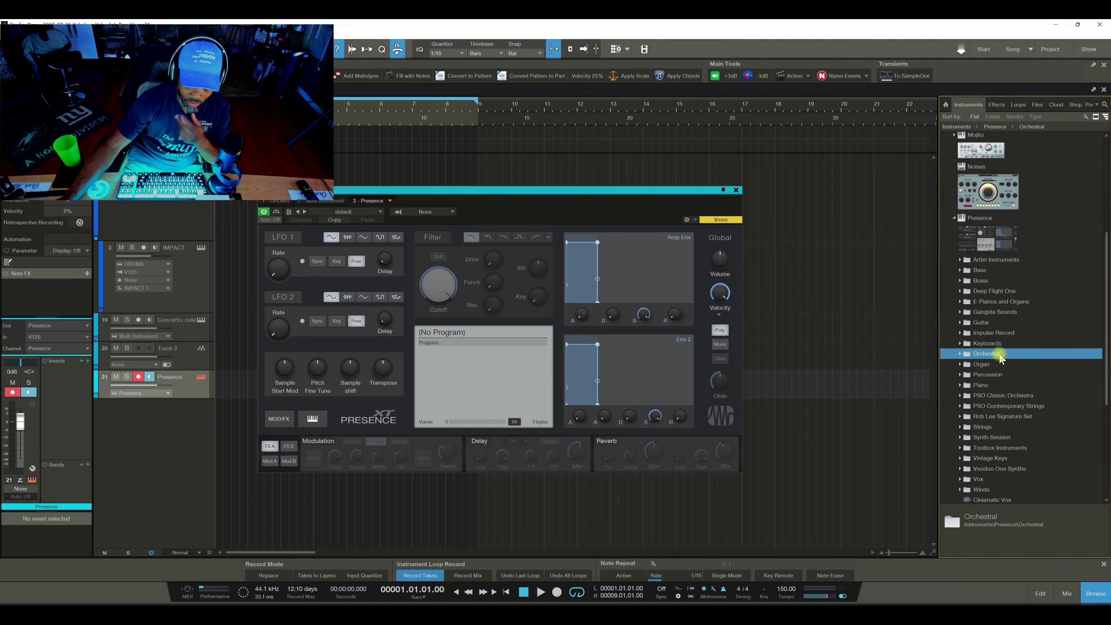
pyautogui.scroll(-4, 1002, 358)
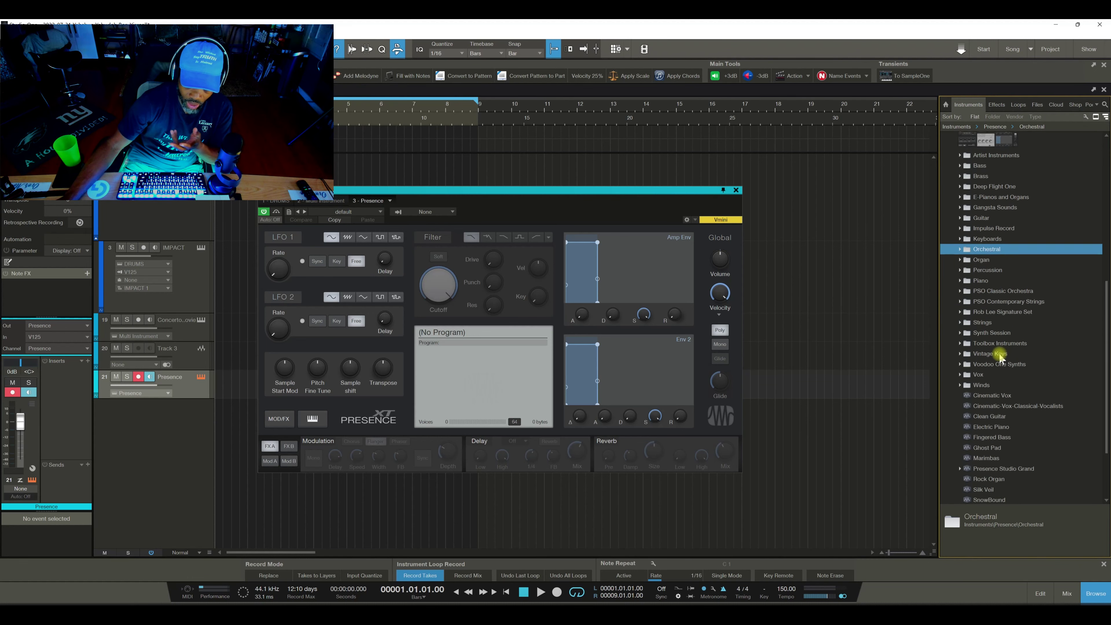
pyautogui.scroll(3, 1002, 358)
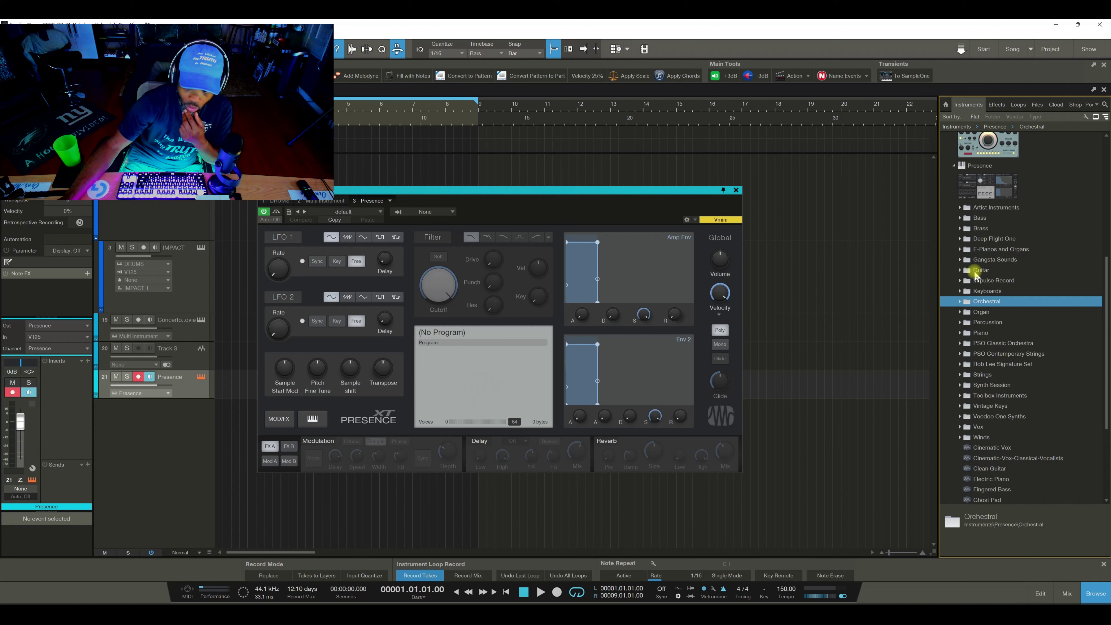
pyautogui.click(959, 273)
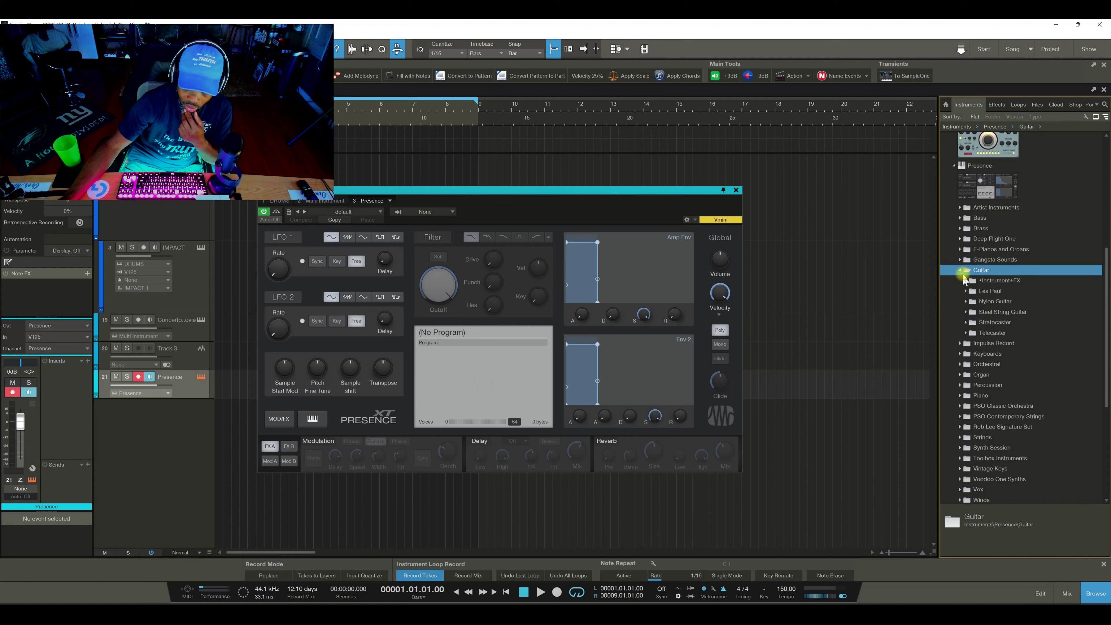
pyautogui.click(960, 272)
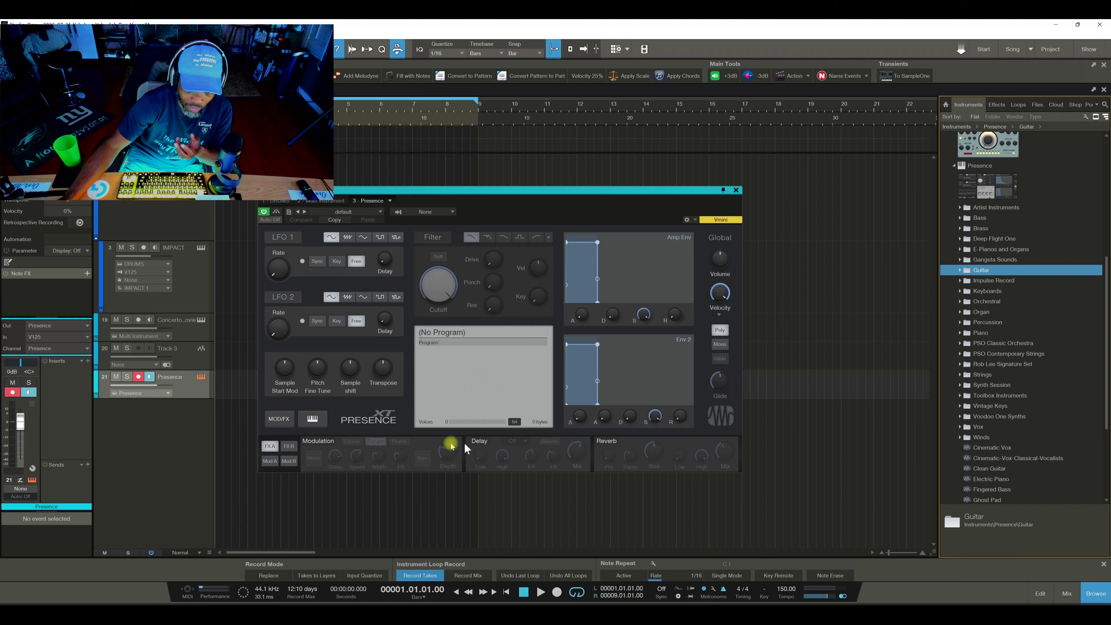
# View Presence's FX B and Mod B pages, return to FX A, and move its window slightly higher.
pyautogui.click(290, 445)
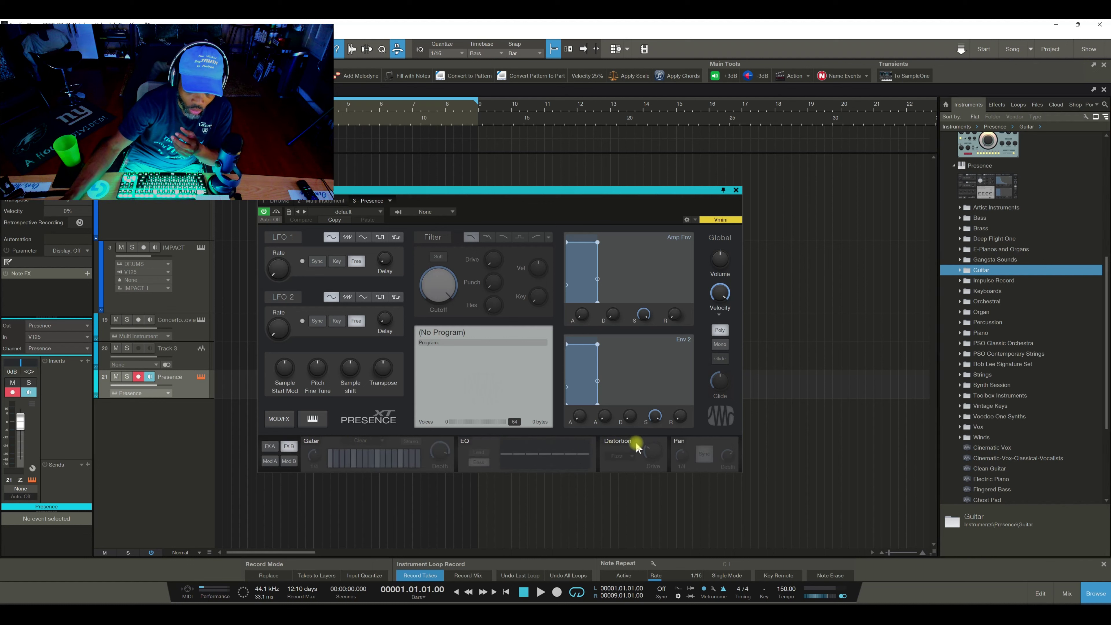
pyautogui.click(289, 461)
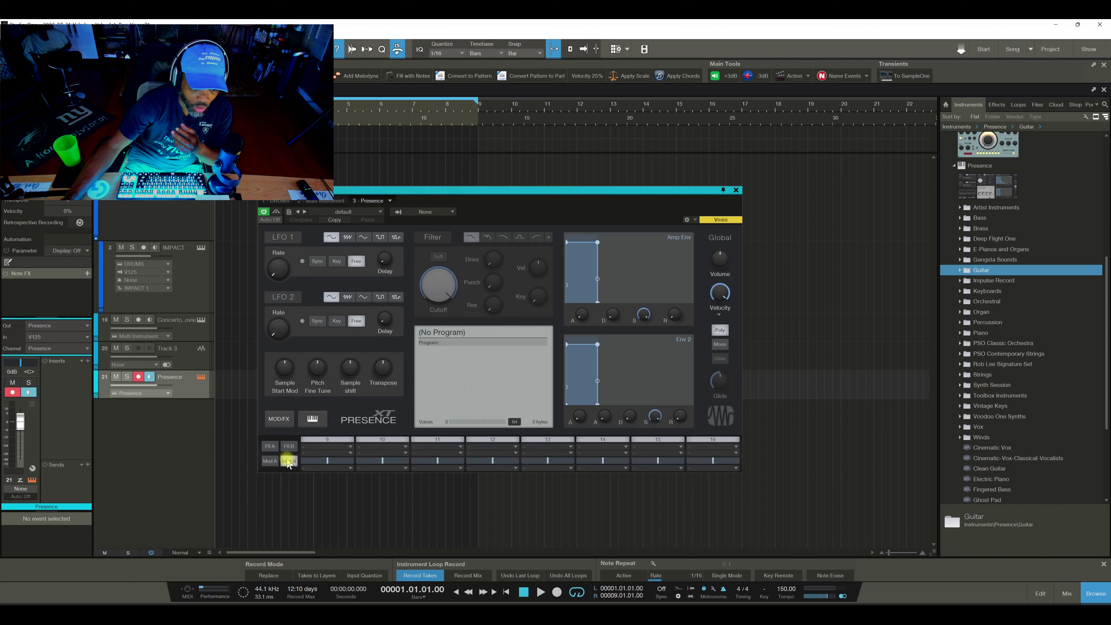
pyautogui.click(289, 446)
pyautogui.click(270, 445)
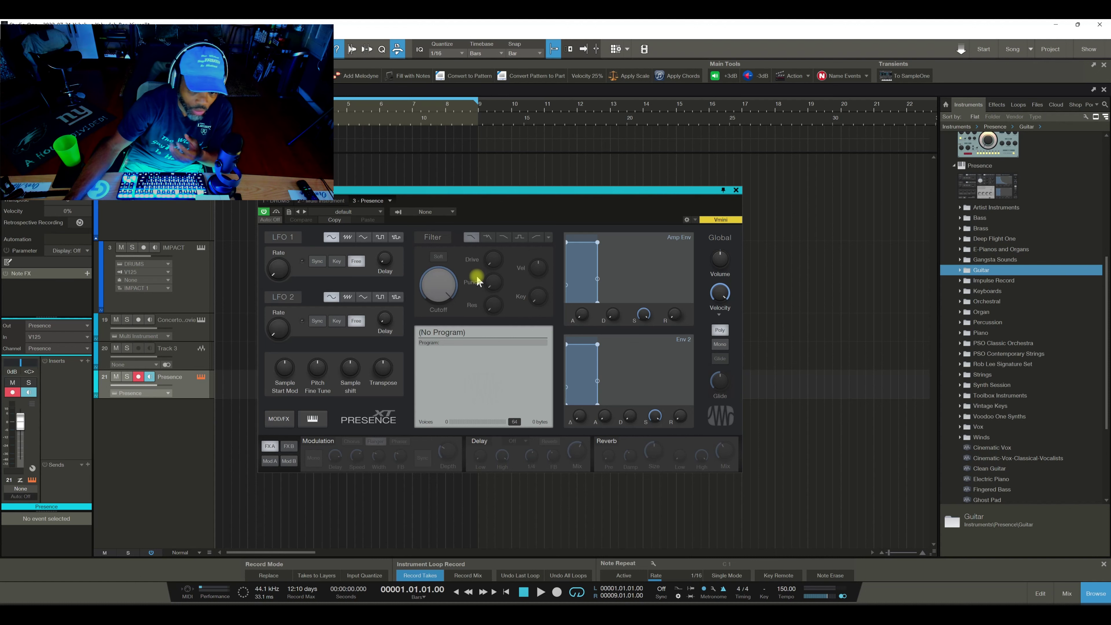
pyautogui.moveTo(511, 190); pyautogui.dragTo(527, 153)
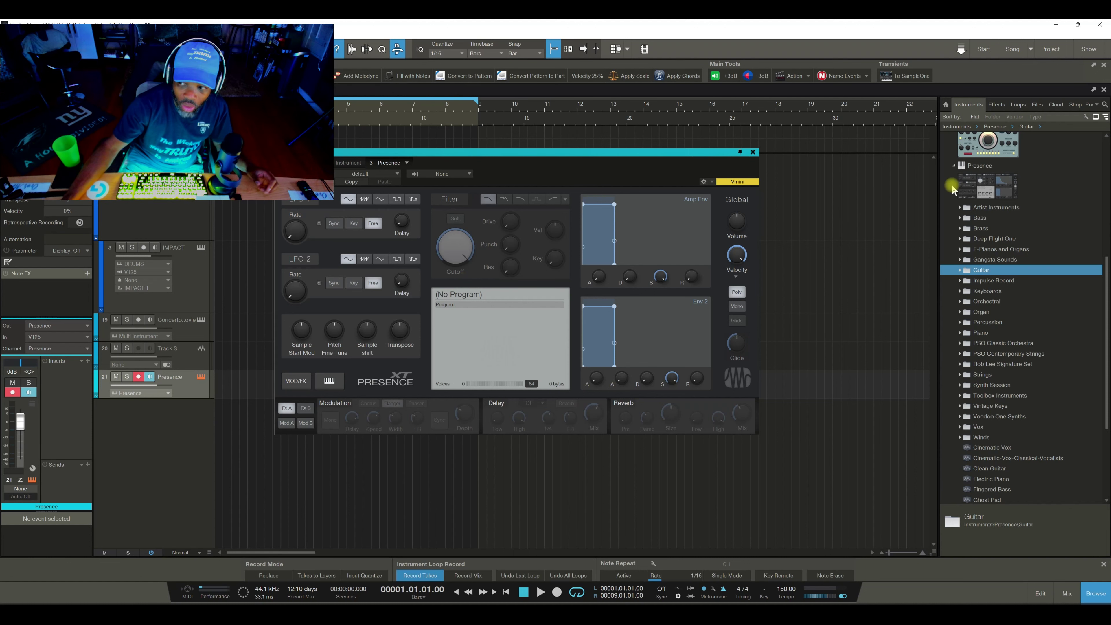
# Collapse Presence in the instrument browser and load the Impact instrument onto a new instrument track.
pyautogui.click(955, 165)
pyautogui.scroll(4, 982, 199)
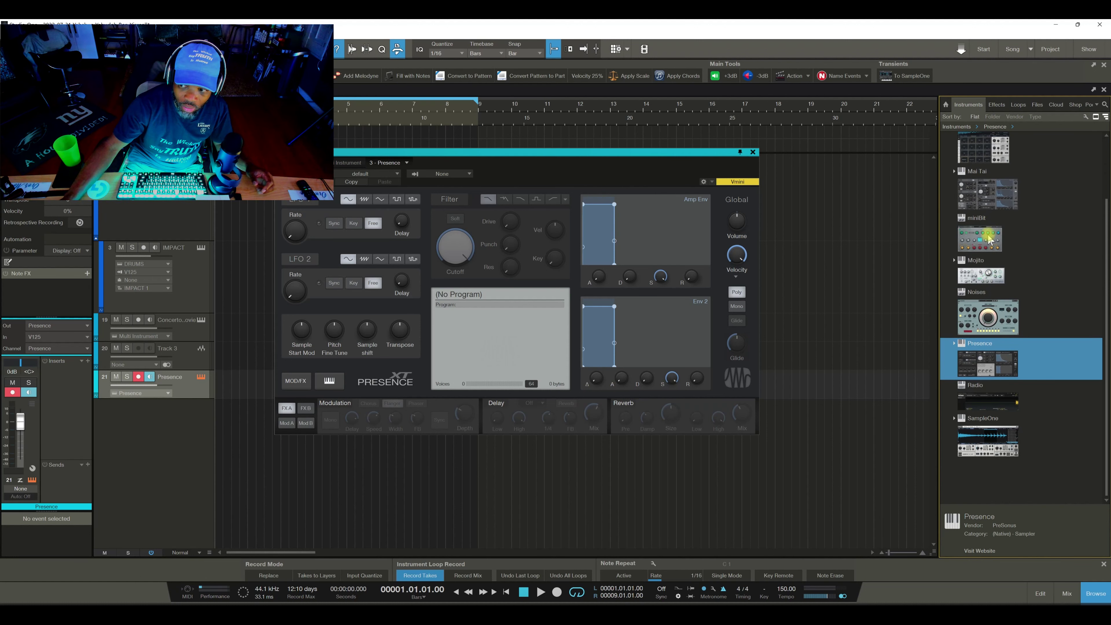
pyautogui.scroll(2, 984, 191)
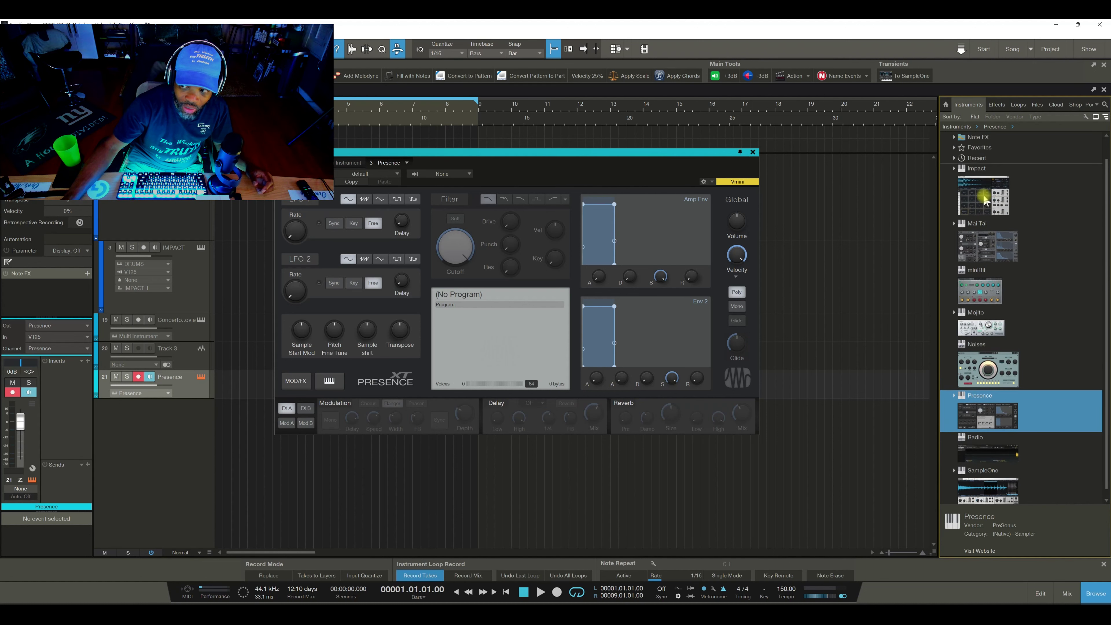
pyautogui.doubleClick(985, 206)
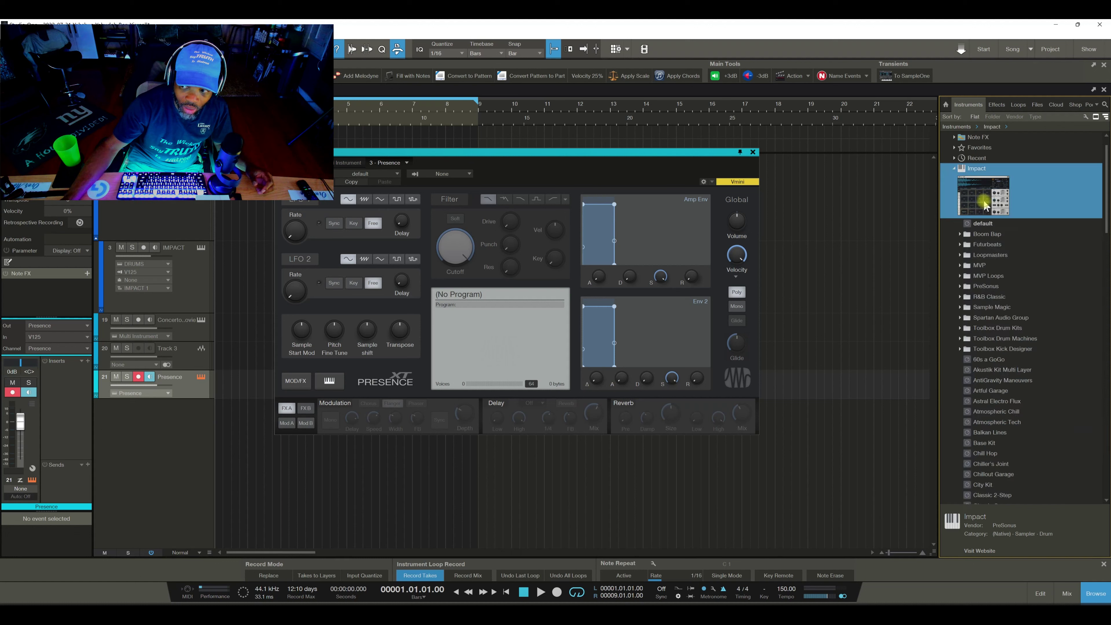
pyautogui.moveTo(985, 201); pyautogui.dragTo(138, 453)
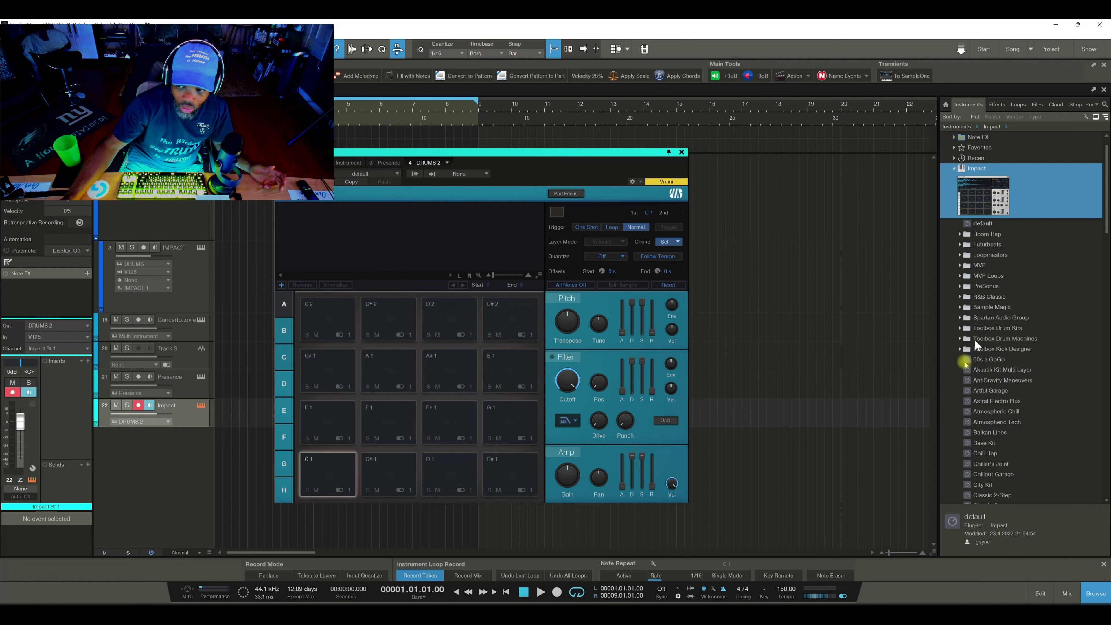
# Look through Impact's preset folders and drum kits in the instrument browser.
pyautogui.scroll(-3, 1008, 422)
pyautogui.scroll(-12, 1010, 425)
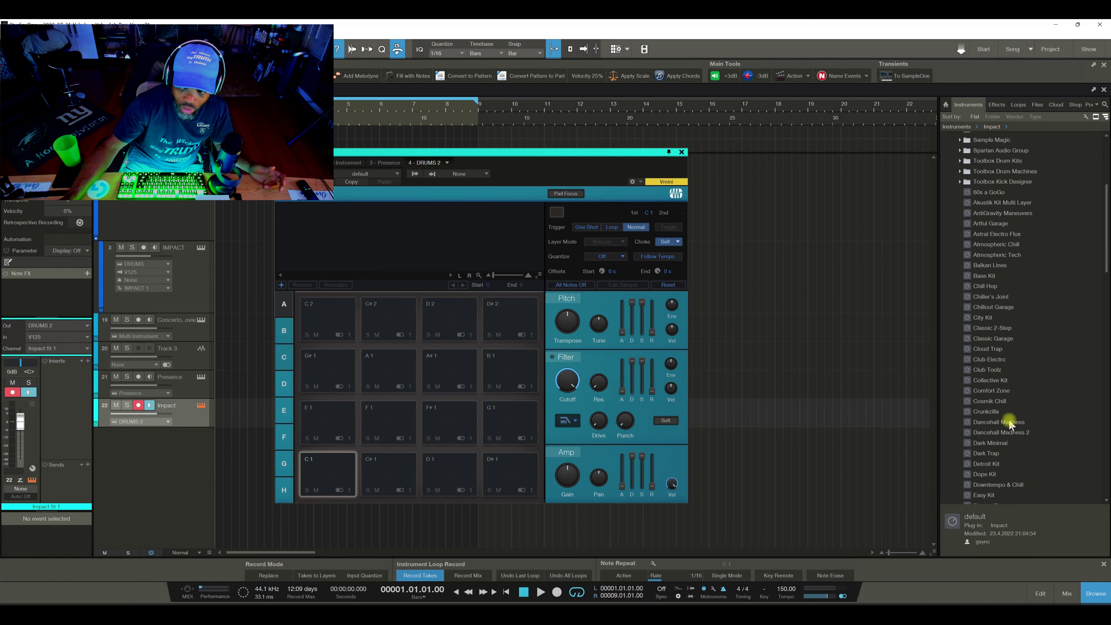
pyautogui.scroll(15, 1011, 425)
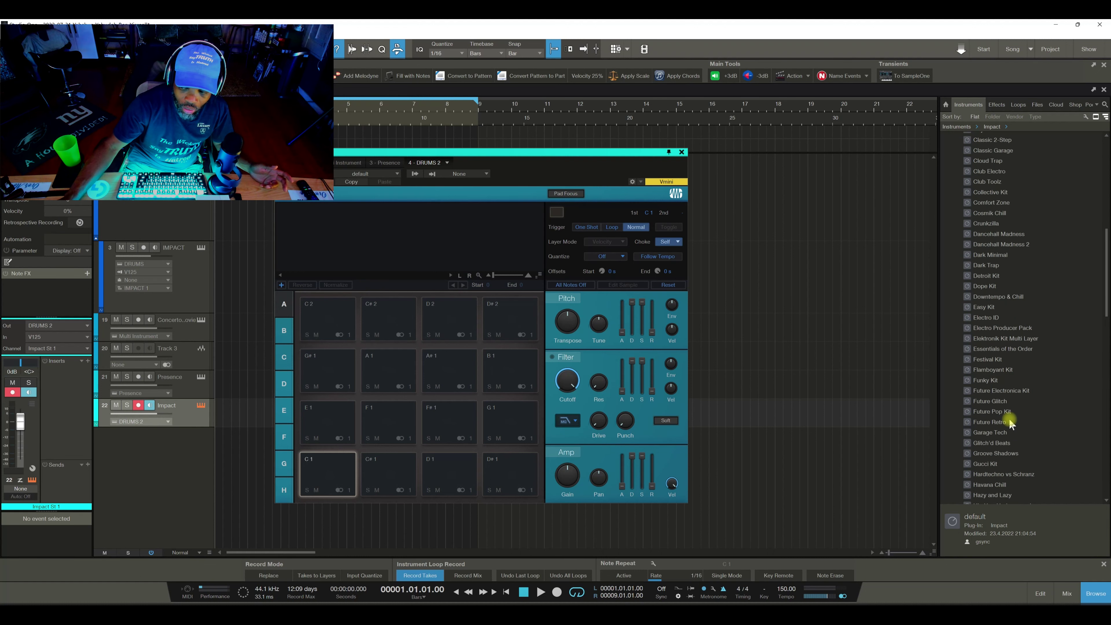
pyautogui.scroll(3, 1009, 423)
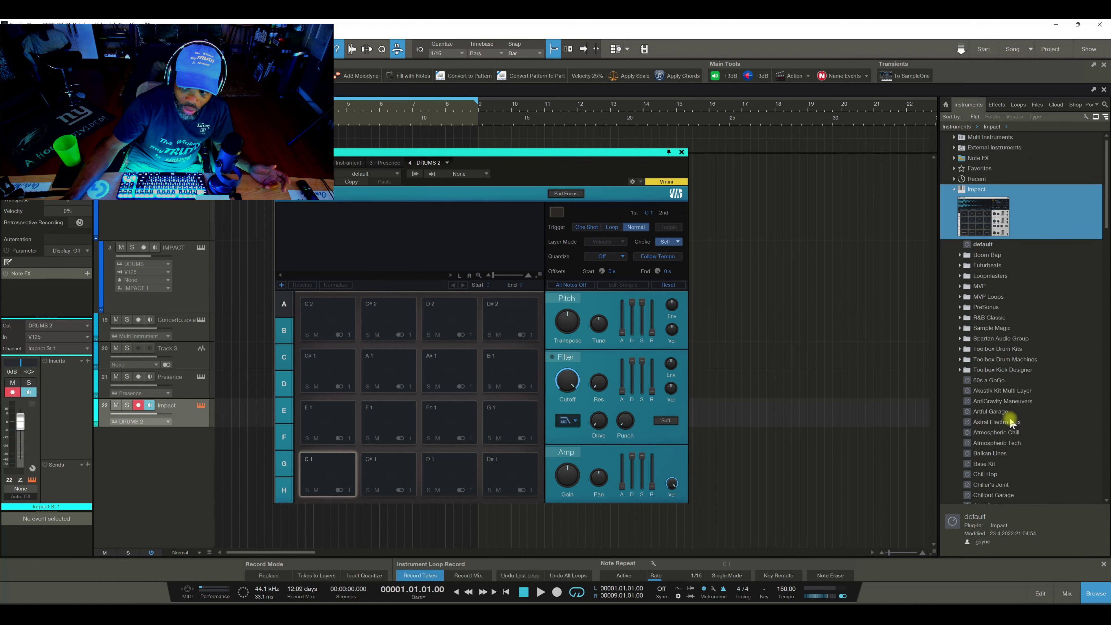
# Look through Impact's PreSonus preset folder, checking the NOLA Neon kits, and collapse it.
pyautogui.click(961, 308)
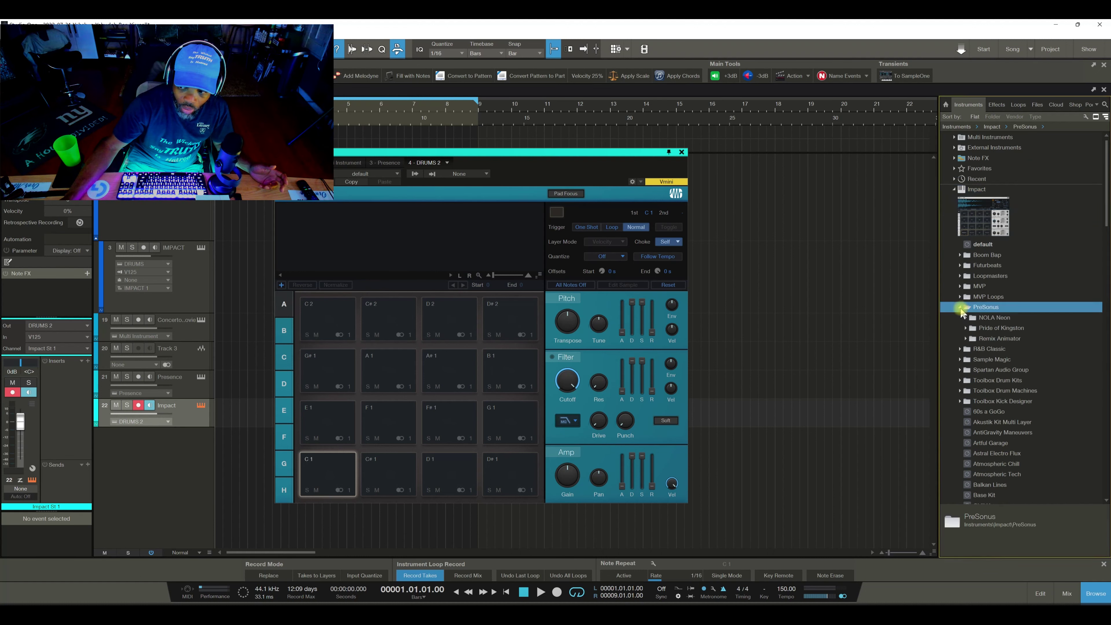
pyautogui.click(967, 328)
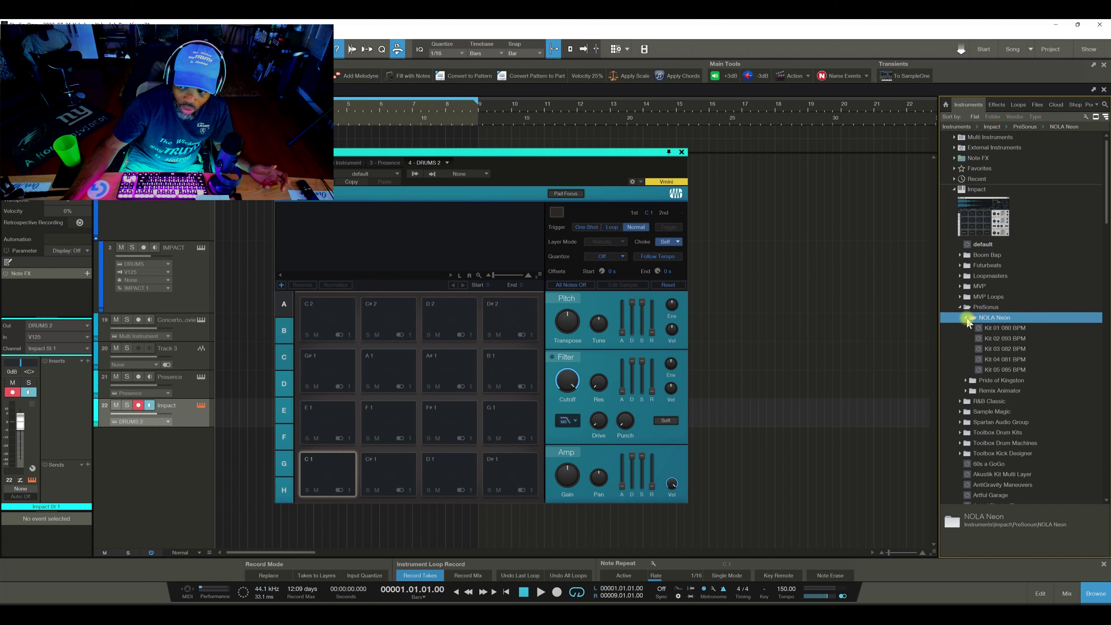
pyautogui.click(967, 328)
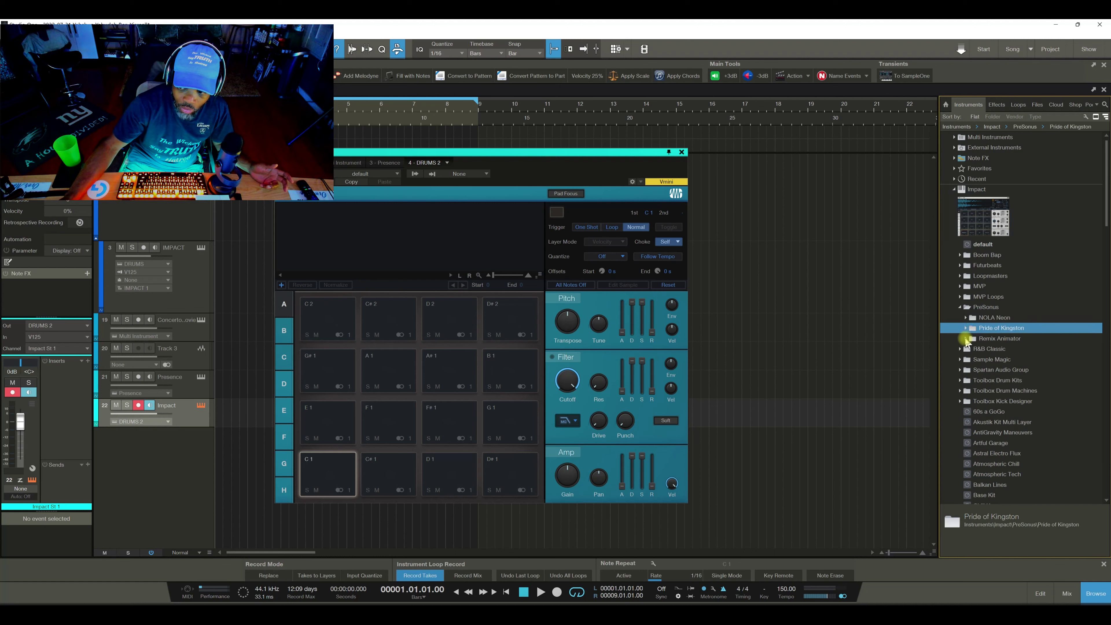
pyautogui.click(966, 338)
pyautogui.click(966, 339)
pyautogui.click(961, 308)
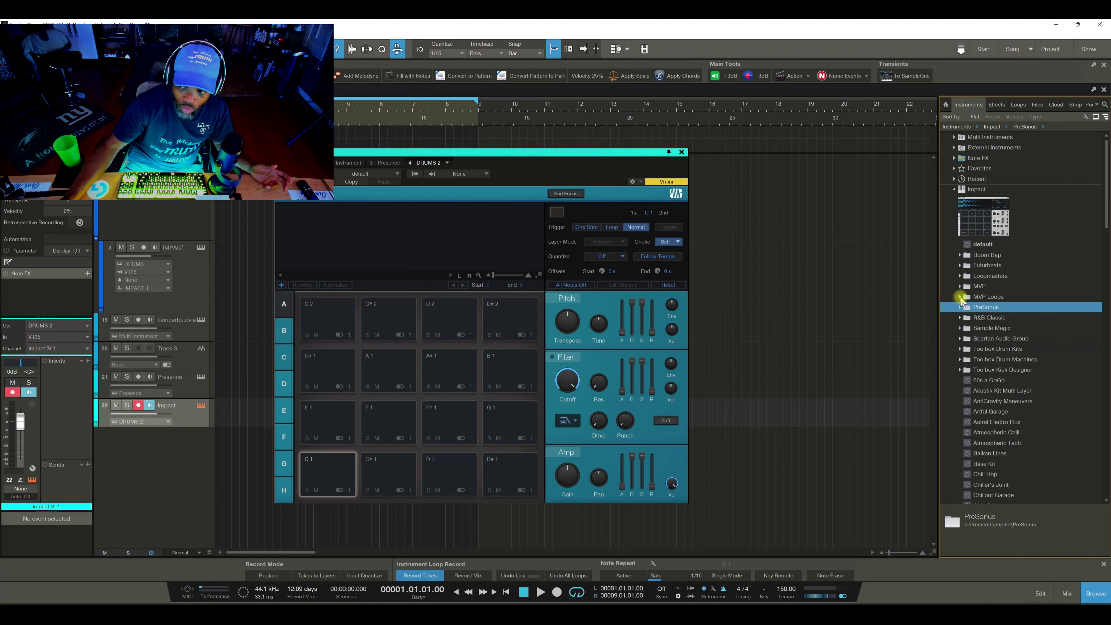
# Look through Impact's MVP Loops folder, checking the Atomic Blaze and Sound Mob Live Edition Vol. 2 kits, and collapse it.
pyautogui.click(960, 296)
pyautogui.click(967, 307)
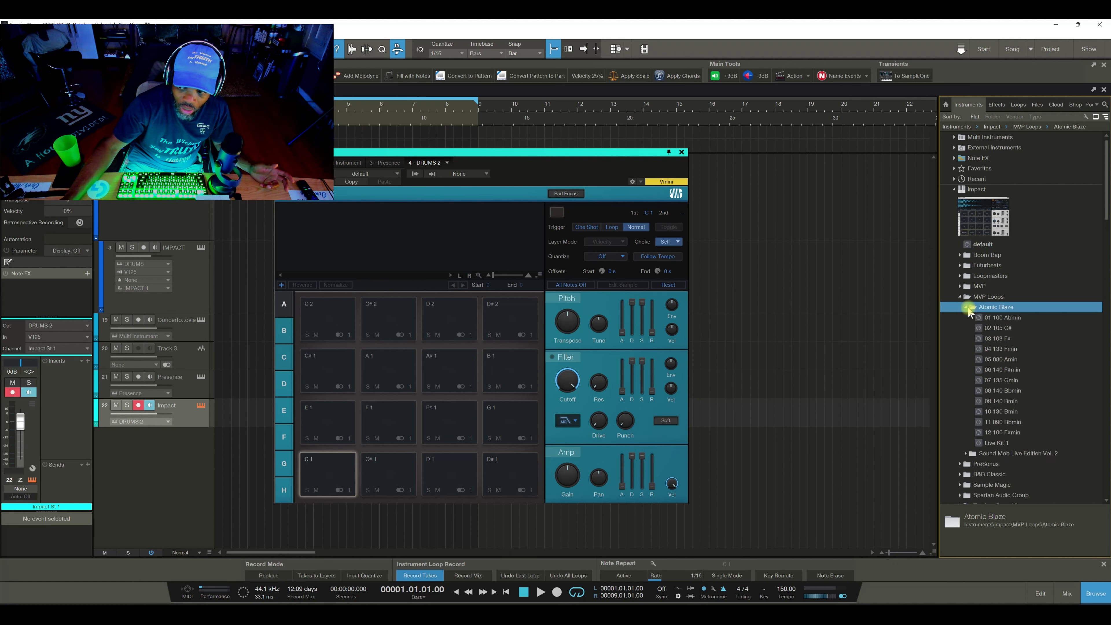
pyautogui.click(967, 308)
pyautogui.click(969, 319)
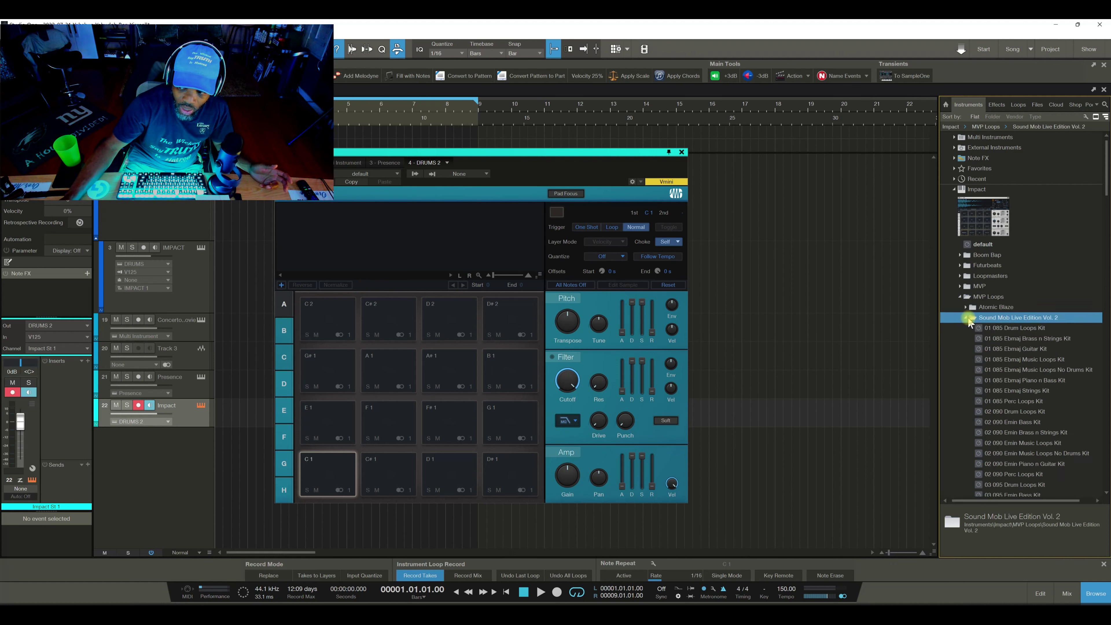
pyautogui.click(968, 319)
pyautogui.click(961, 297)
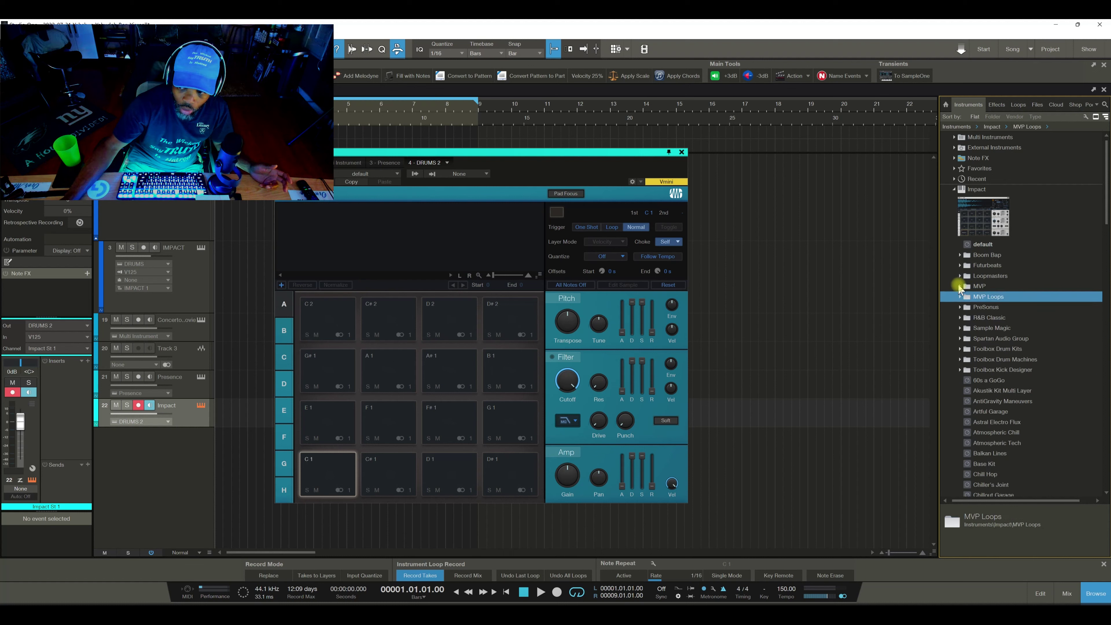
# Check the contents of Impact's MVP and Loopmasters preset folders and collapse both.
pyautogui.click(963, 286)
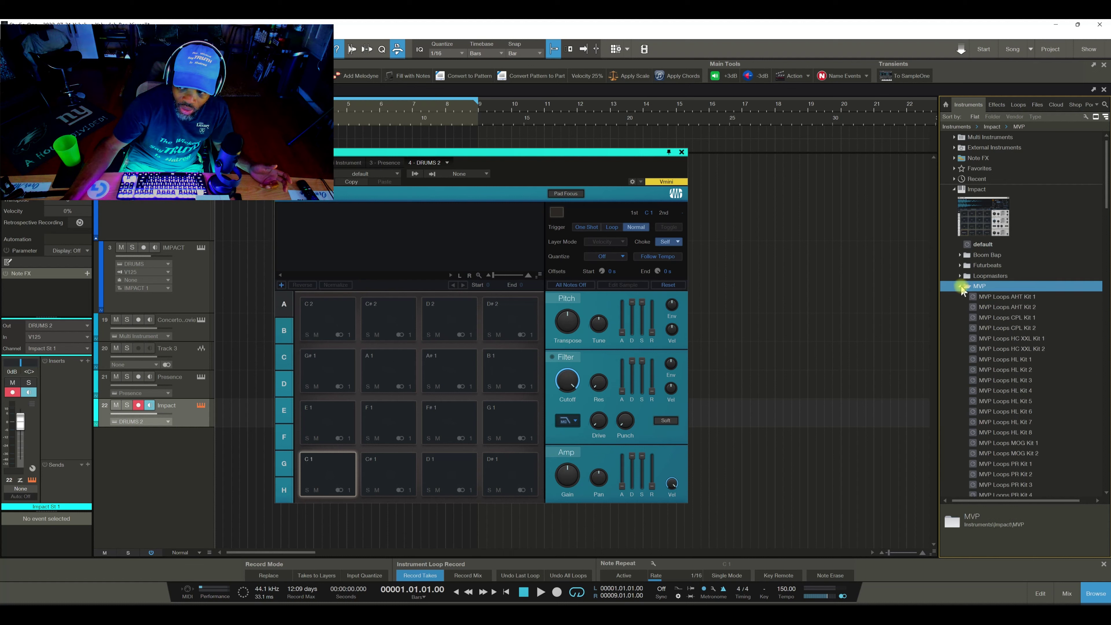
pyautogui.click(963, 287)
pyautogui.click(960, 276)
pyautogui.click(961, 277)
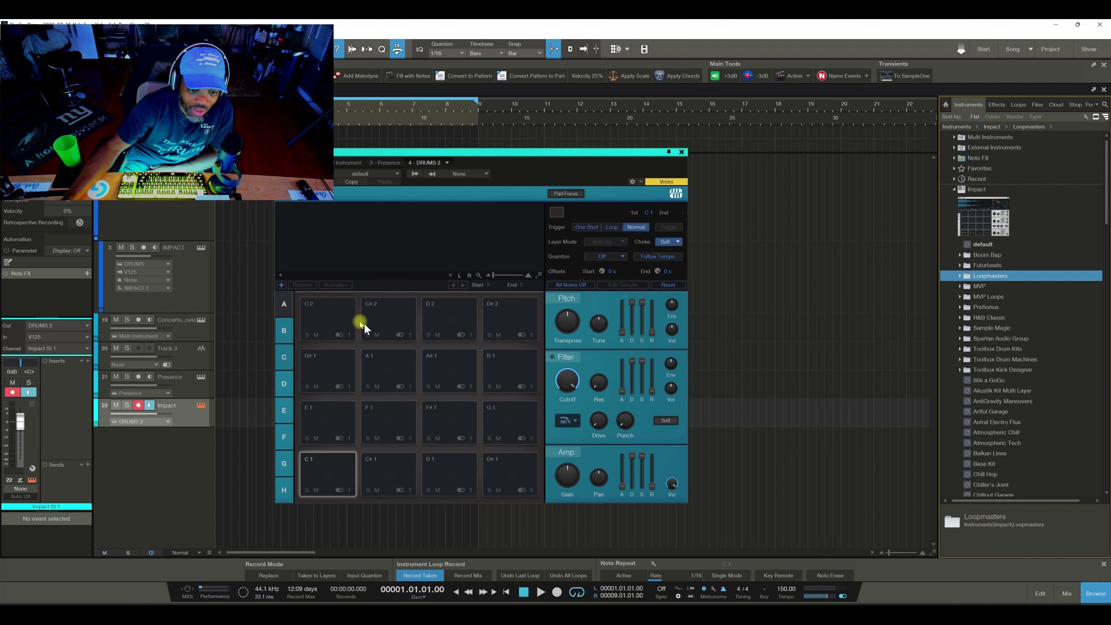
# View Impact's empty pad banks one after another, going from H back up to A.
pyautogui.click(284, 331)
pyautogui.click(286, 489)
pyautogui.click(284, 463)
pyautogui.click(284, 437)
pyautogui.click(284, 411)
pyautogui.click(285, 384)
pyautogui.click(284, 357)
pyautogui.click(284, 330)
pyautogui.click(284, 304)
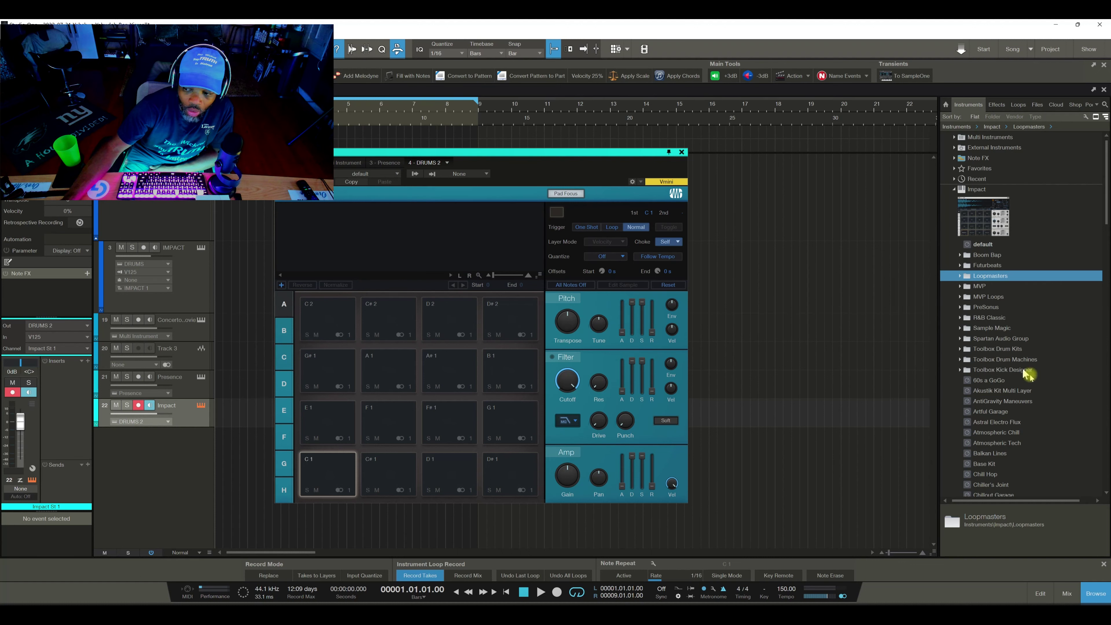
# Look over Impact's list of drum kits and collapse Impact in the instrument browser.
pyautogui.scroll(-2, 1033, 387)
pyautogui.scroll(-9, 1033, 387)
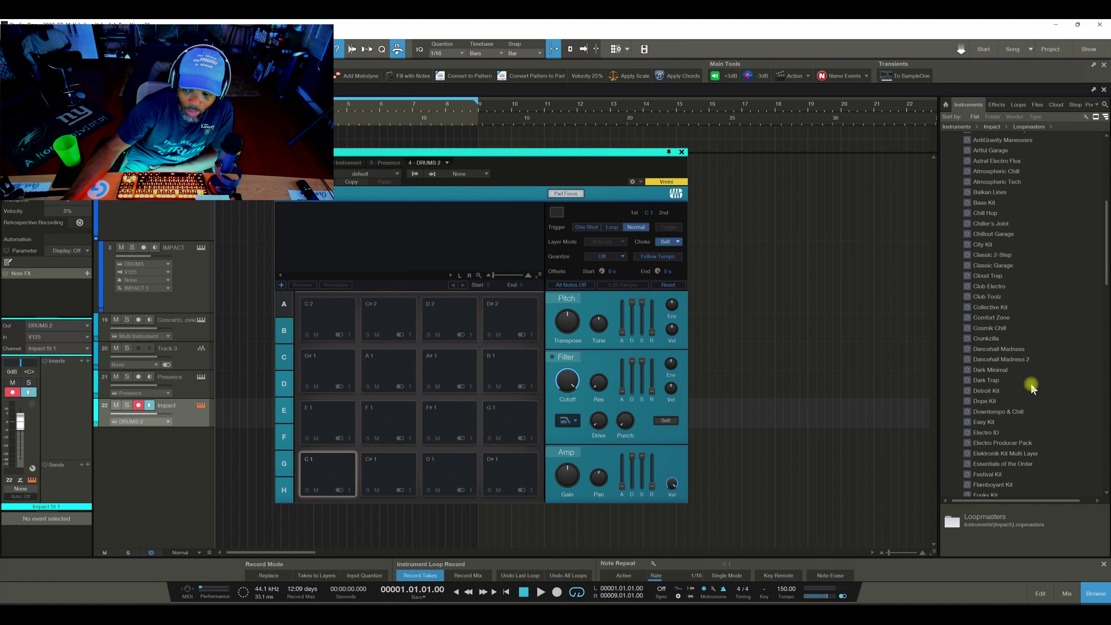
pyautogui.scroll(10, 1032, 387)
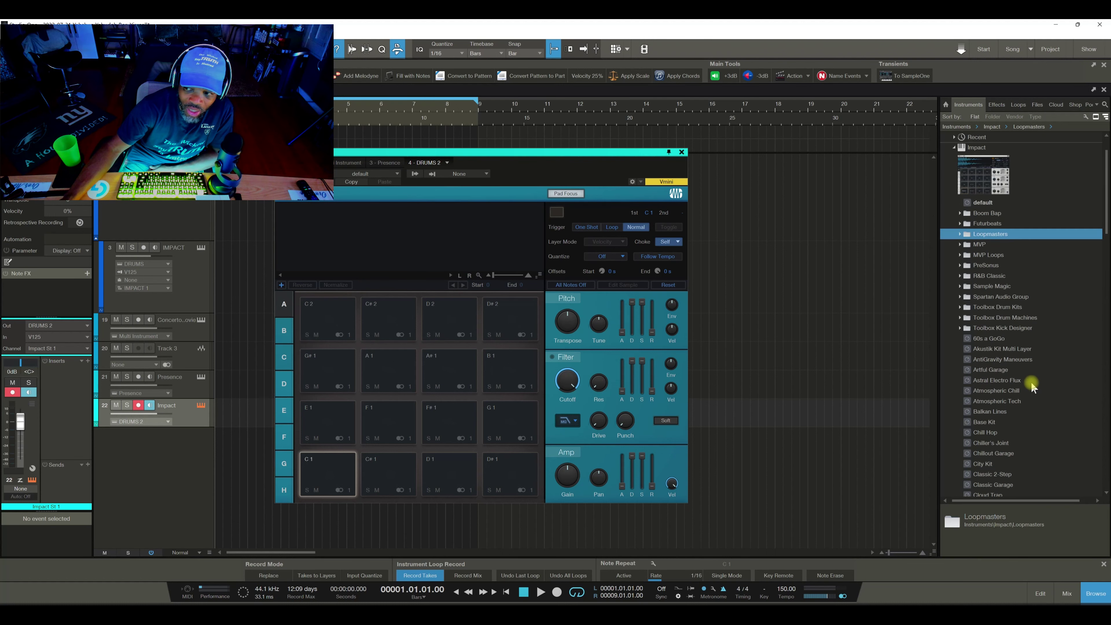
pyautogui.click(955, 188)
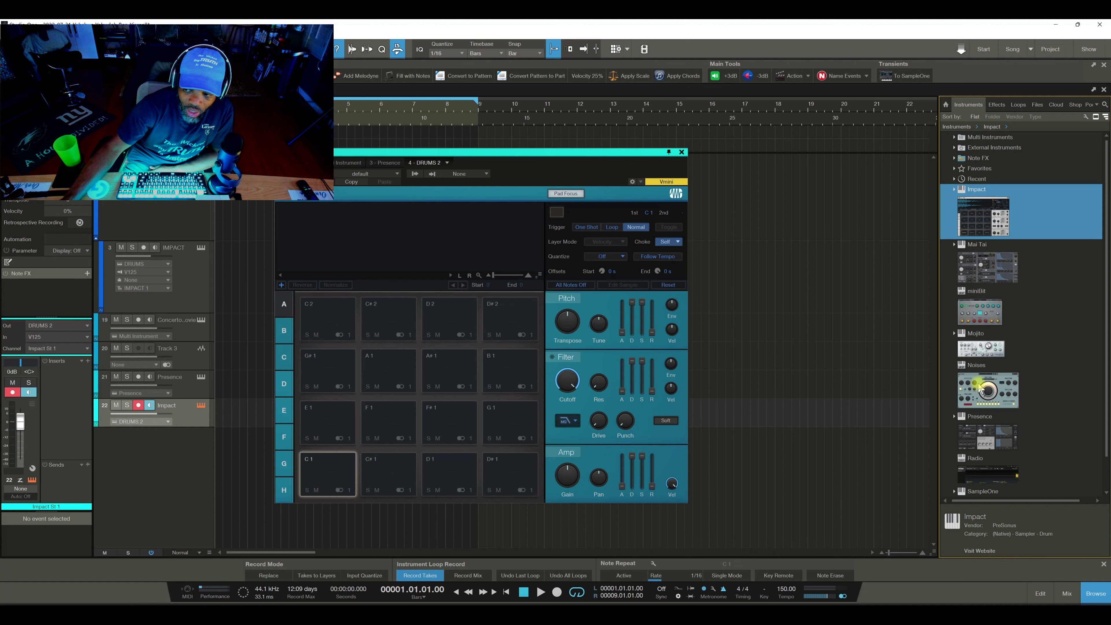
# Expand Presence's preset folders in the instrument browser and close the Impact instrument window.
pyautogui.scroll(-1, 978, 388)
pyautogui.doubleClick(963, 382)
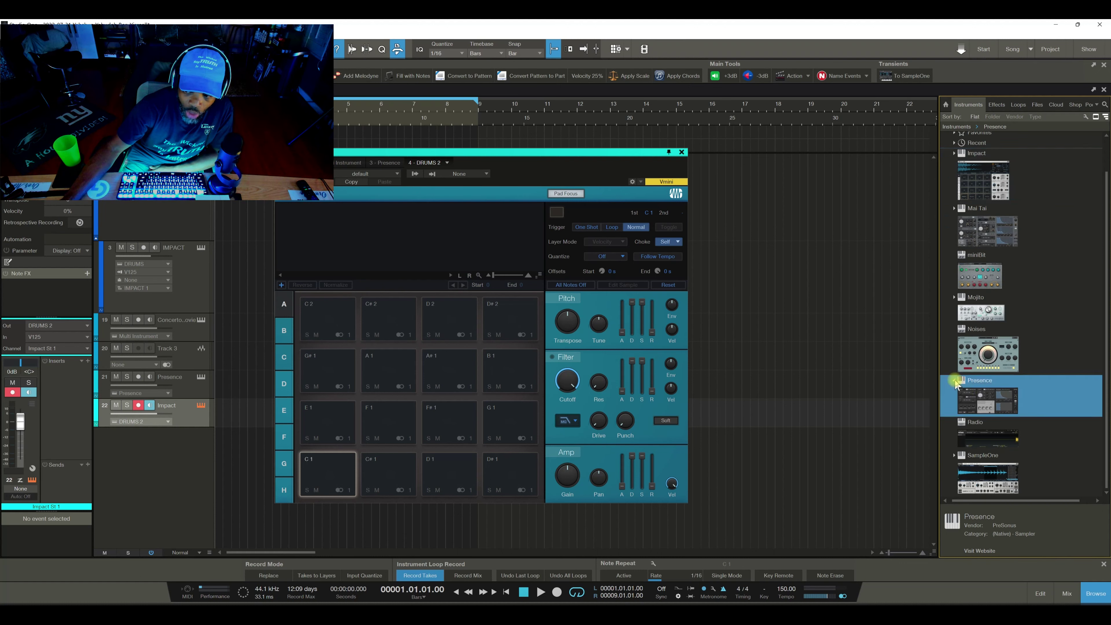
pyautogui.scroll(-6, 984, 412)
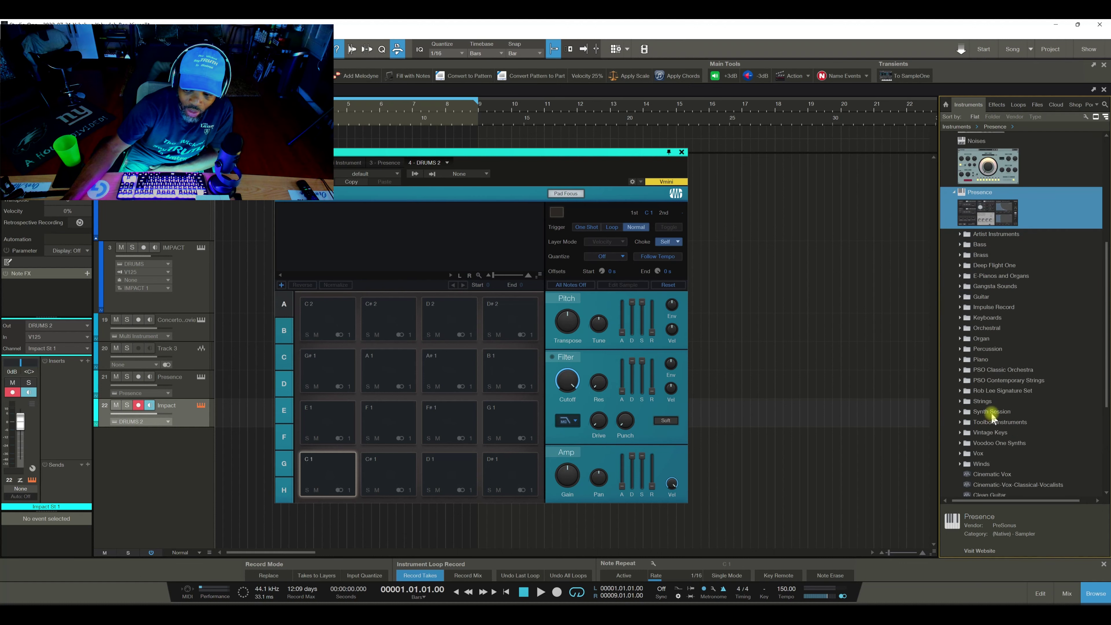
pyautogui.click(681, 152)
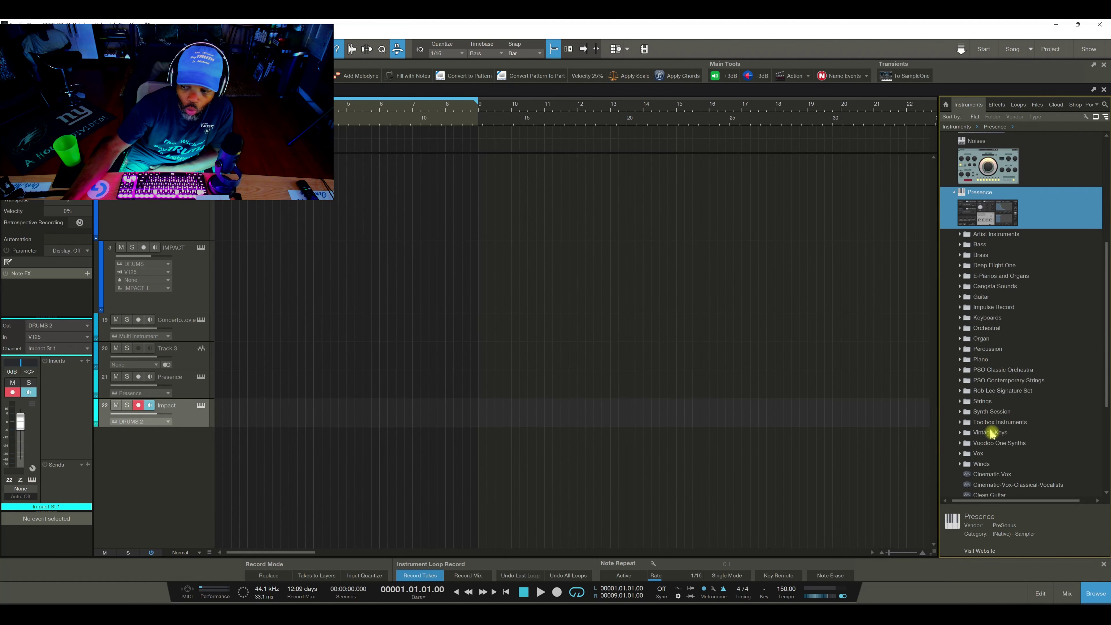
# Look through the Multi Instruments presets, checking the Keys folder, and collapse Multi Instruments.
pyautogui.scroll(7, 985, 420)
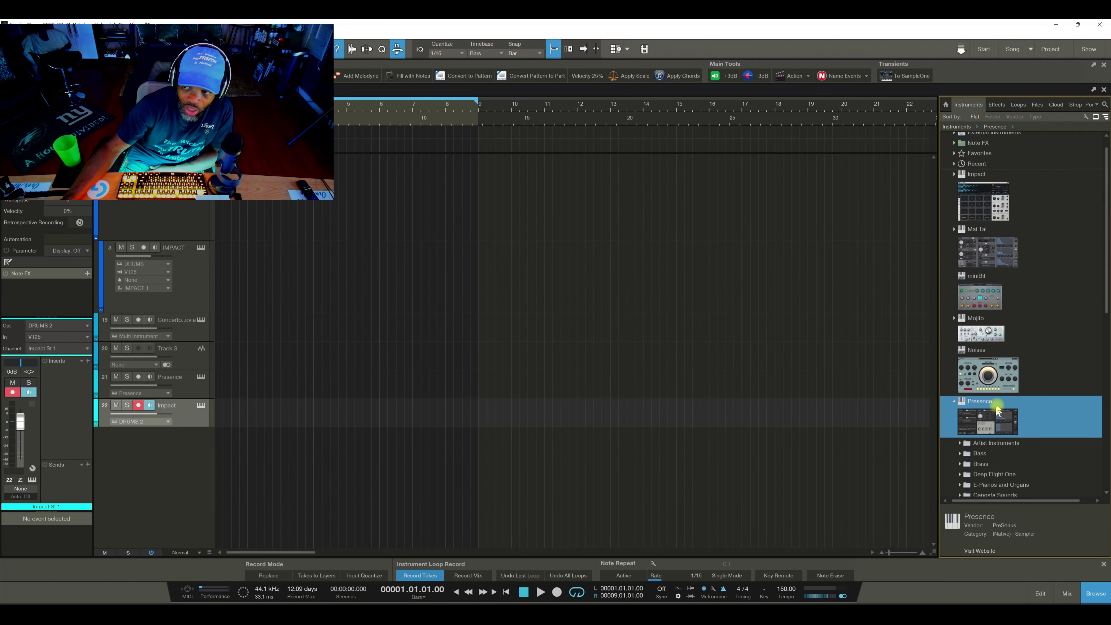
pyautogui.doubleClick(975, 137)
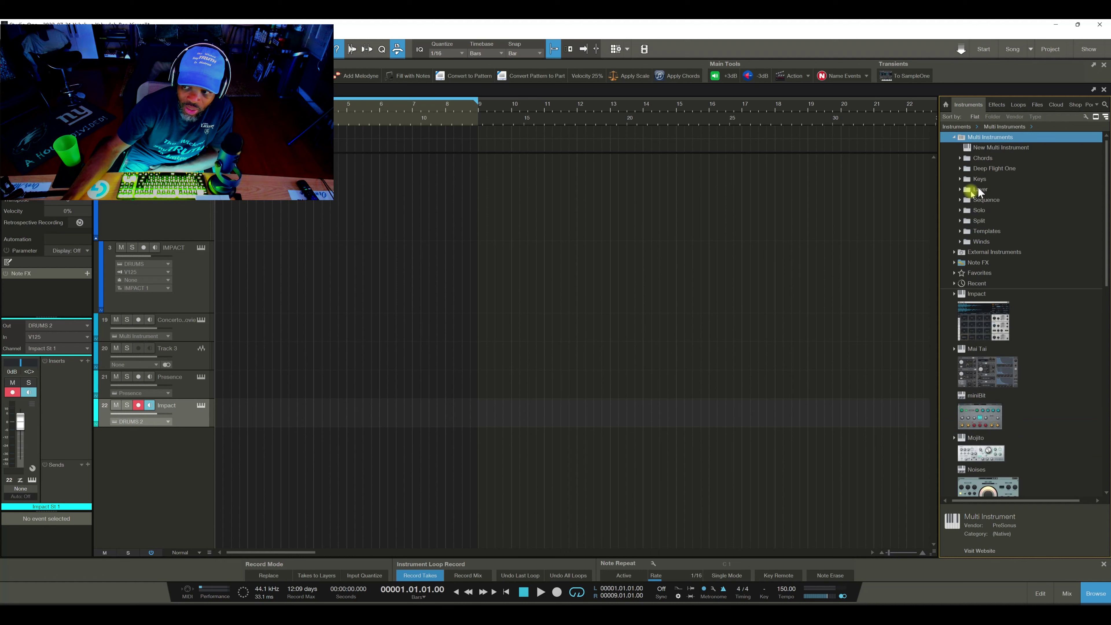
pyautogui.doubleClick(965, 179)
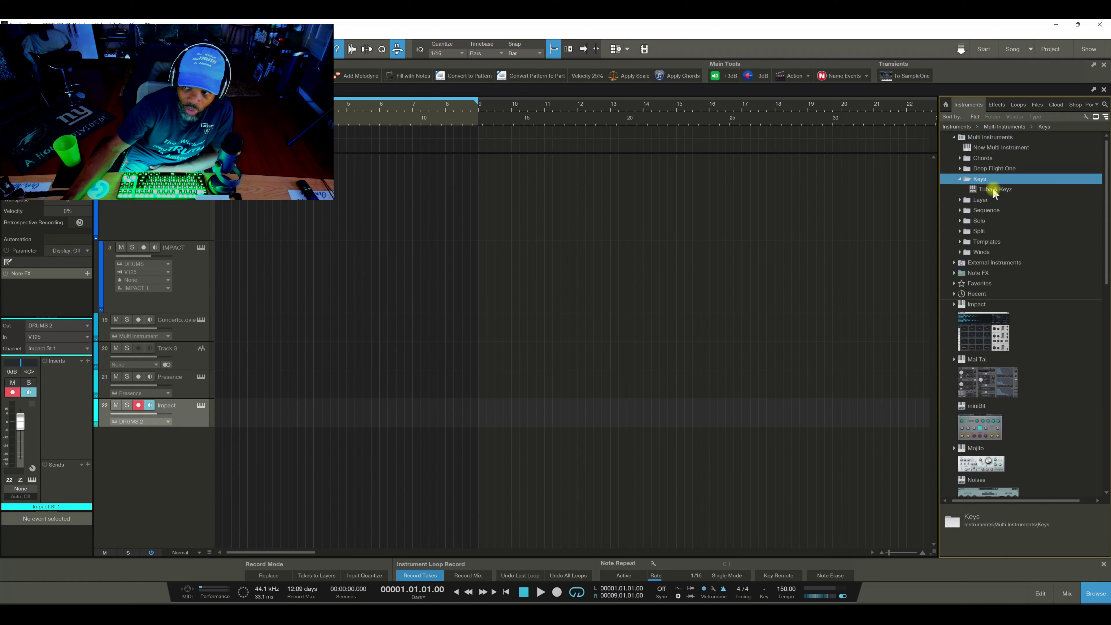
pyautogui.click(954, 138)
pyautogui.scroll(-7, 982, 294)
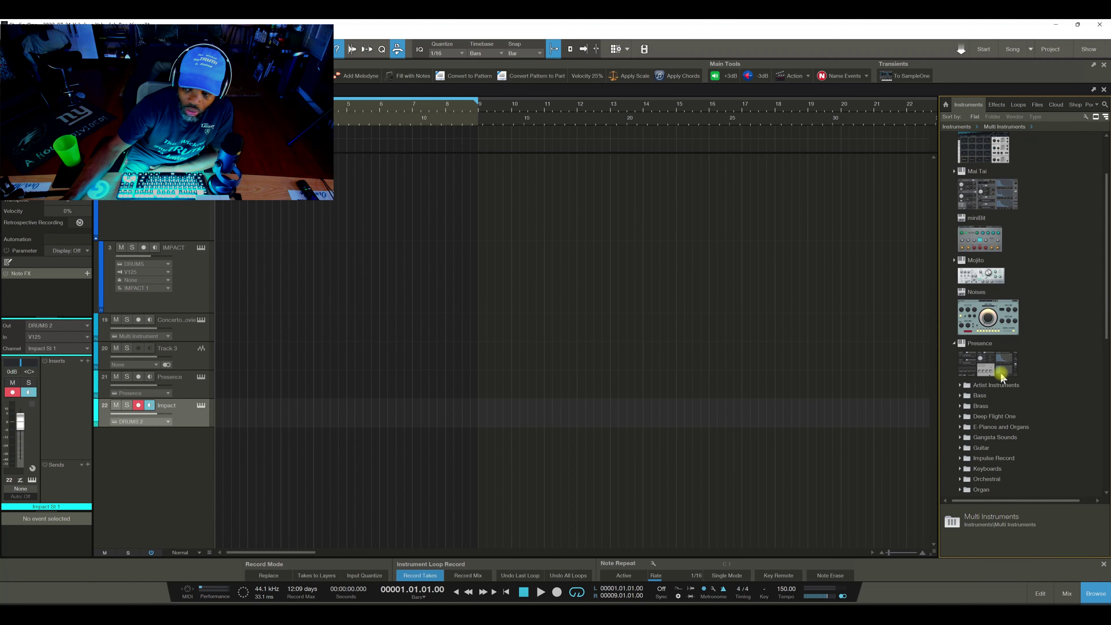
# Load Presence's Organ 16 Odd preset onto a new track, close its window and collapse the Organ folder.
pyautogui.doubleClick(967, 334)
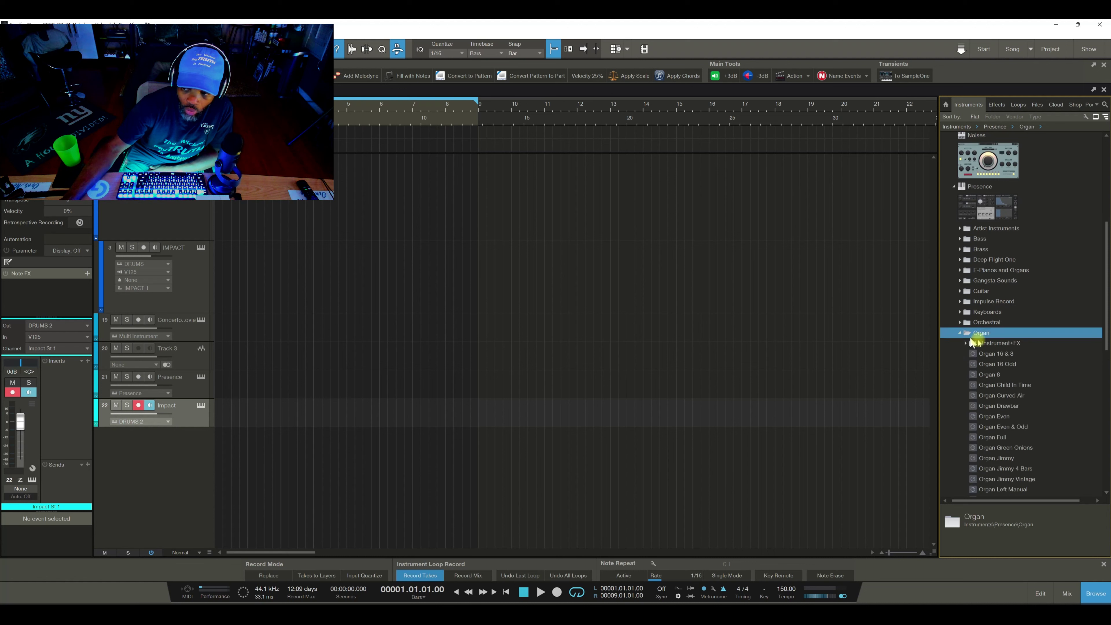
pyautogui.moveTo(1001, 369); pyautogui.dragTo(134, 465)
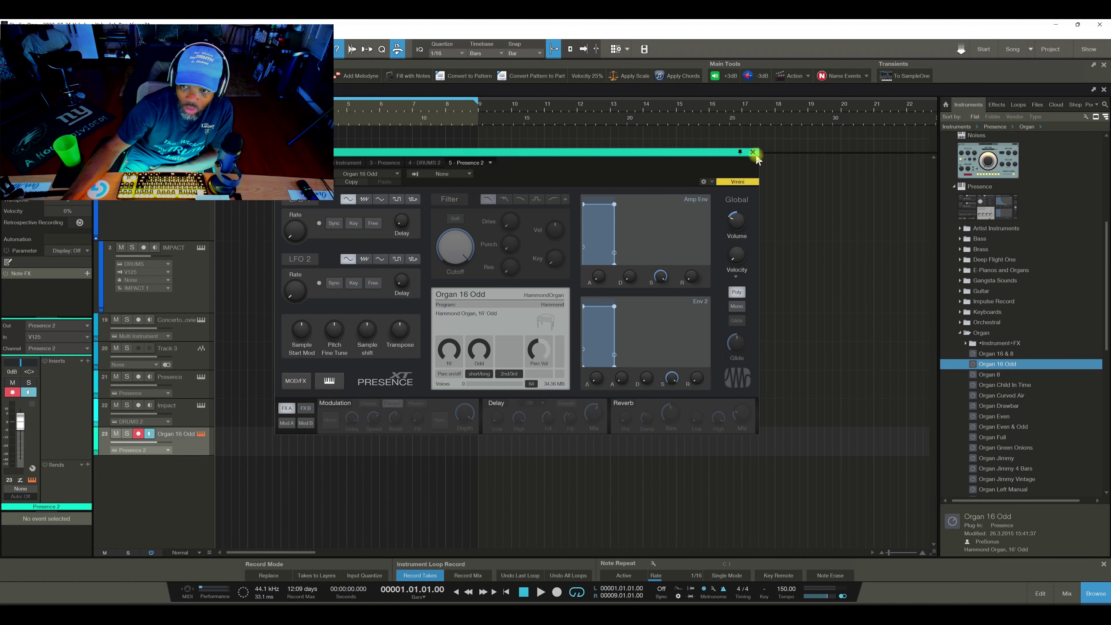
pyautogui.click(753, 152)
pyautogui.click(960, 333)
# Combine the Accordion 4 Voice Split preset from Presence's Keyboards folder with the Organ 16 Odd track's instrument and deactivate the accordion's Presence.
pyautogui.click(960, 322)
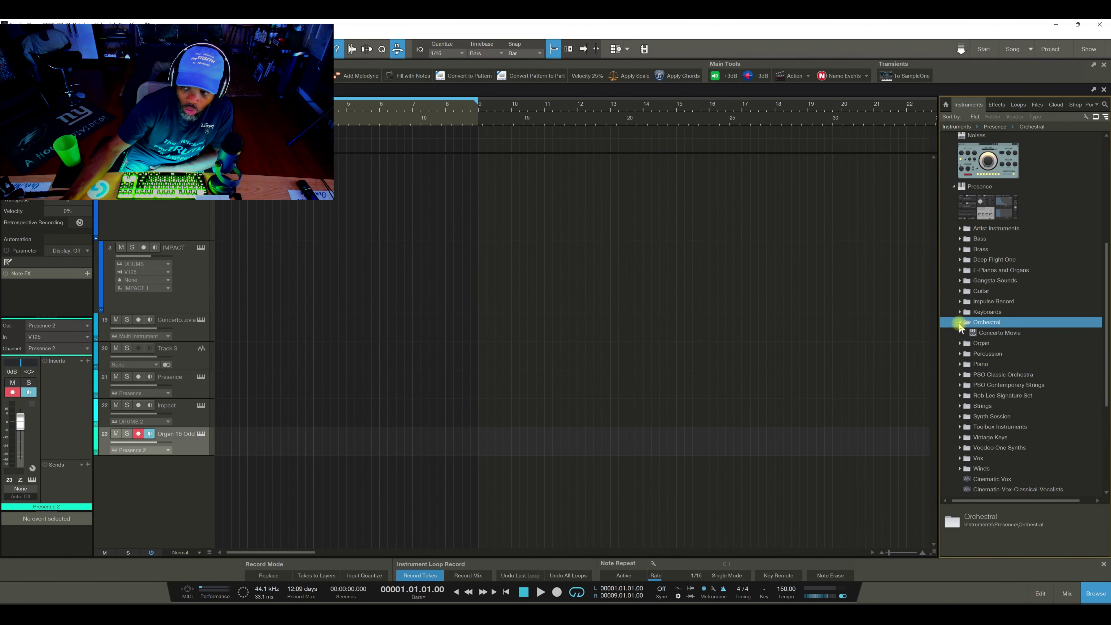
pyautogui.click(960, 322)
pyautogui.click(960, 312)
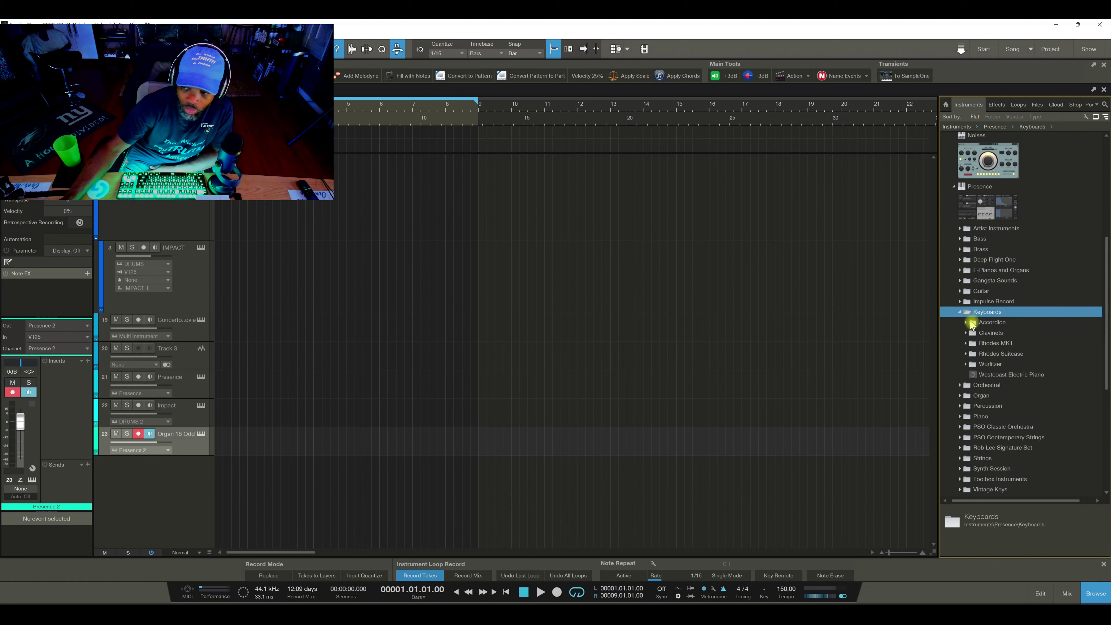
pyautogui.click(965, 323)
pyautogui.moveTo(1009, 333); pyautogui.dragTo(193, 451)
pyautogui.click(597, 314)
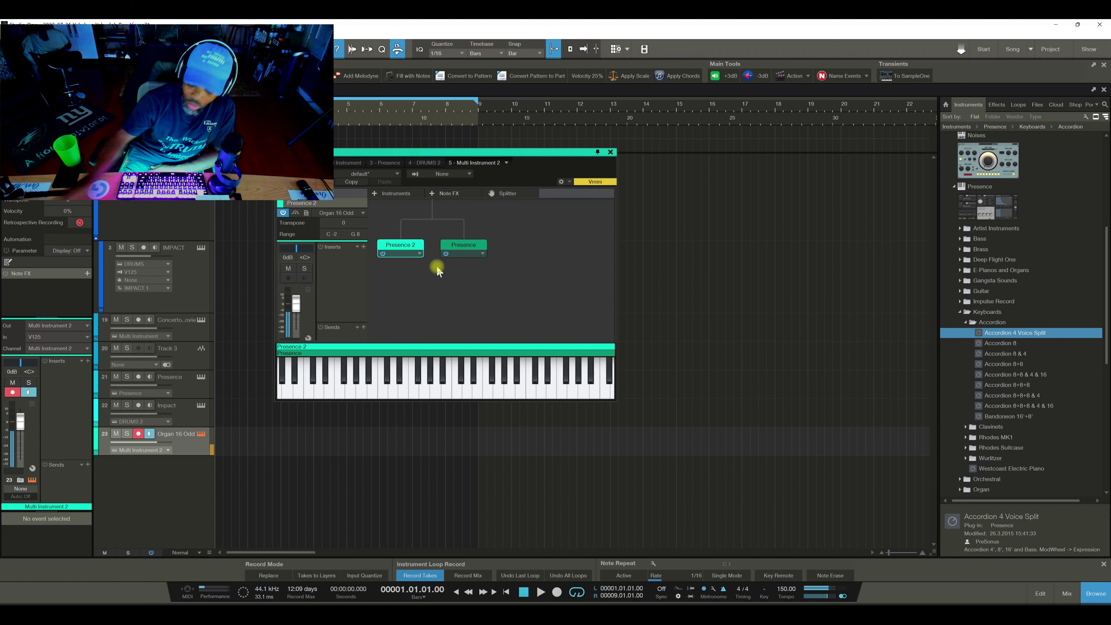
pyautogui.click(444, 251)
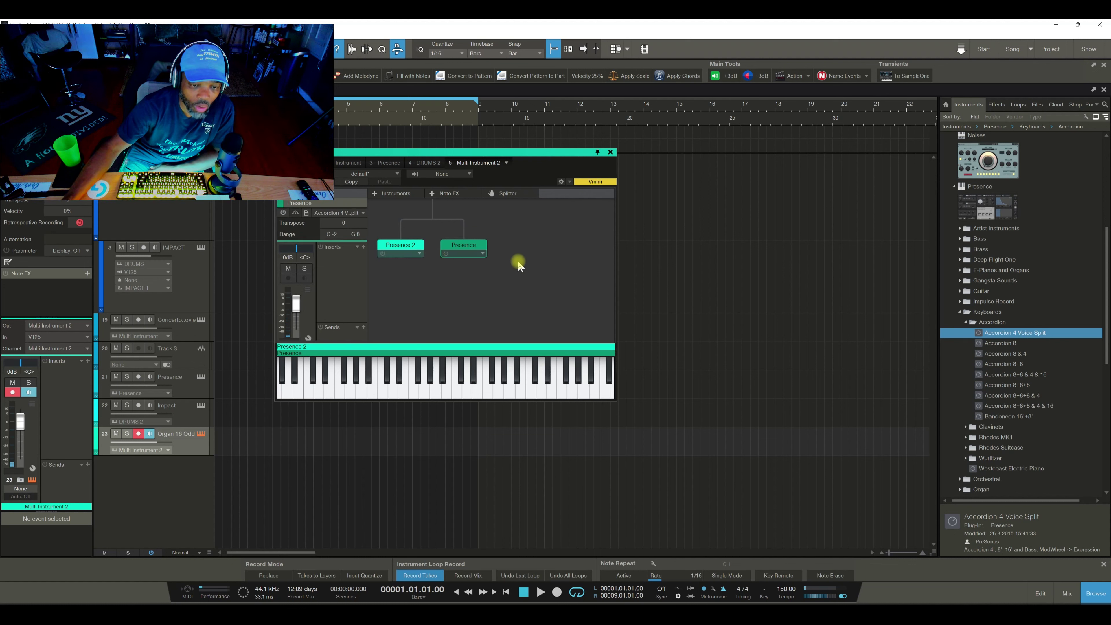